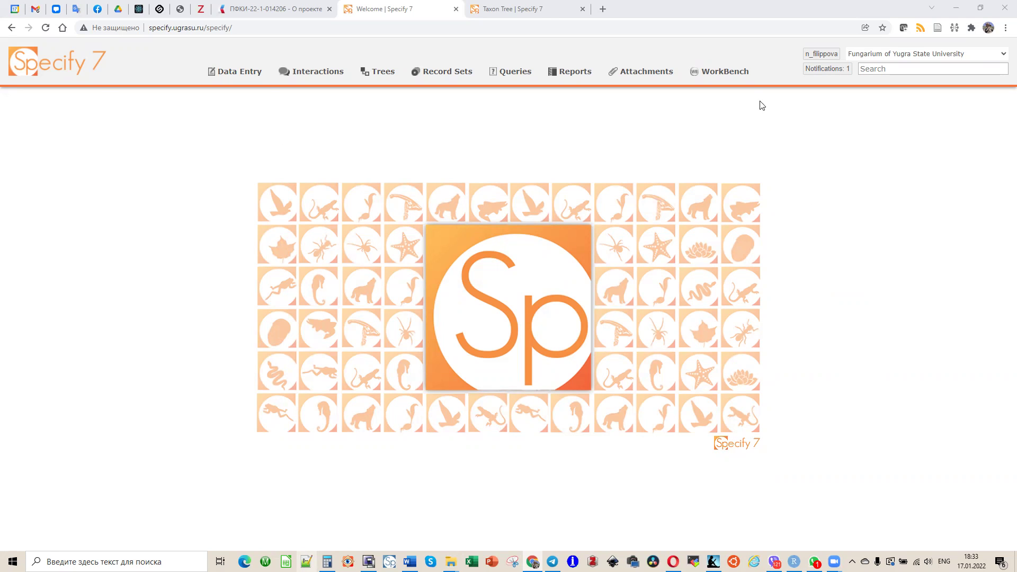
Open the desktop file Specify_import_template.csv in LibreOffice Calc, accepting the UTF-8 encoding and semicolon separator
click(955, 8)
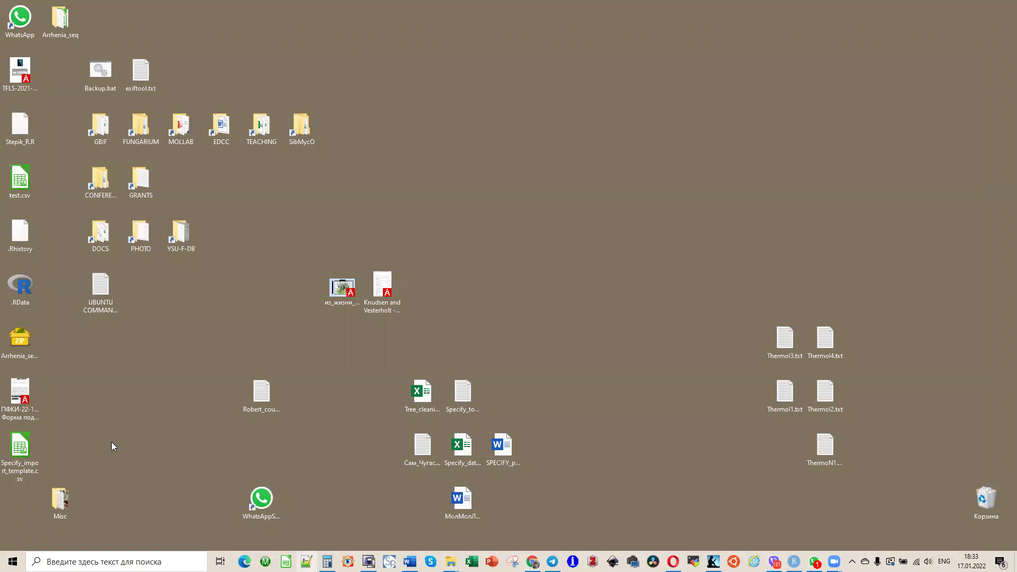
right_click(29, 449)
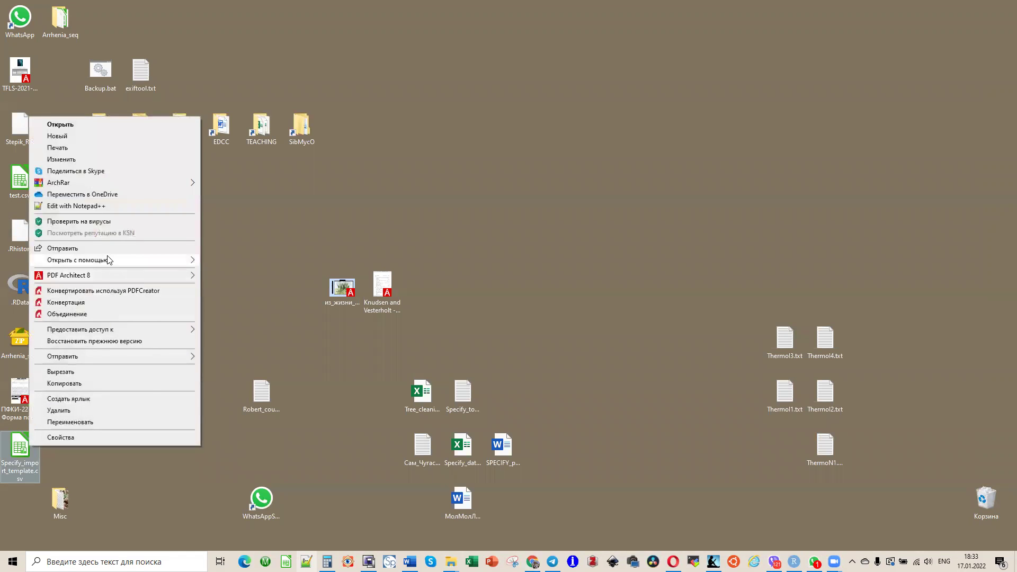
mouse_move(114, 260)
click(249, 272)
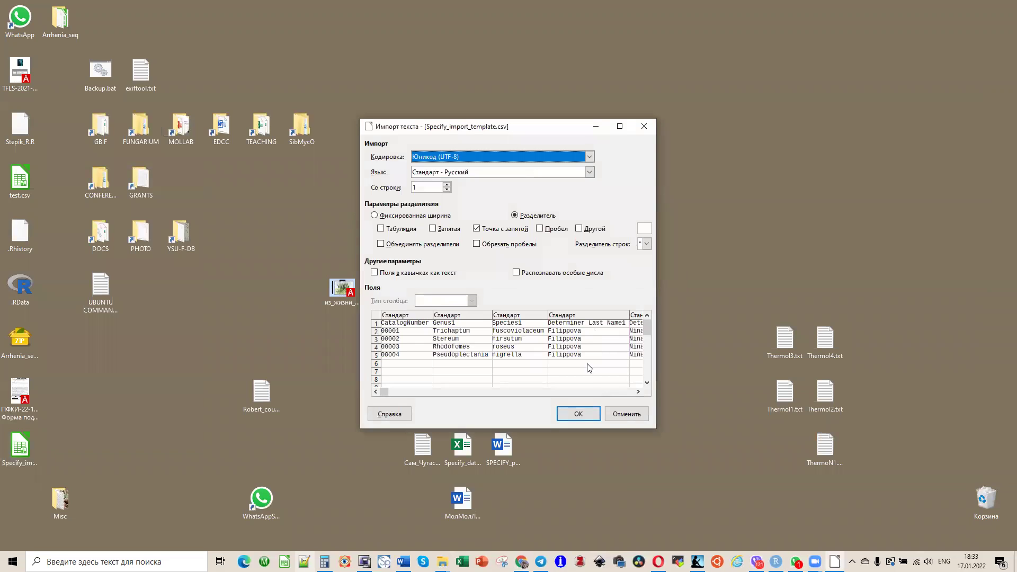
click(585, 411)
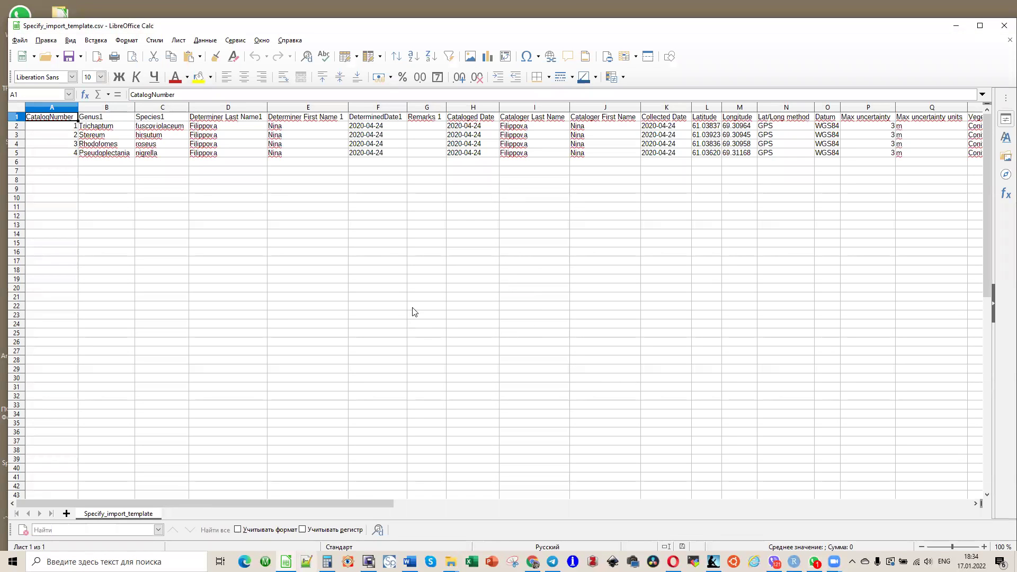
Review the template's column headings in the maximized spreadsheet, from CatalogNumber and the determination fields across to Locality and County
click(94, 118)
click(68, 118)
click(980, 26)
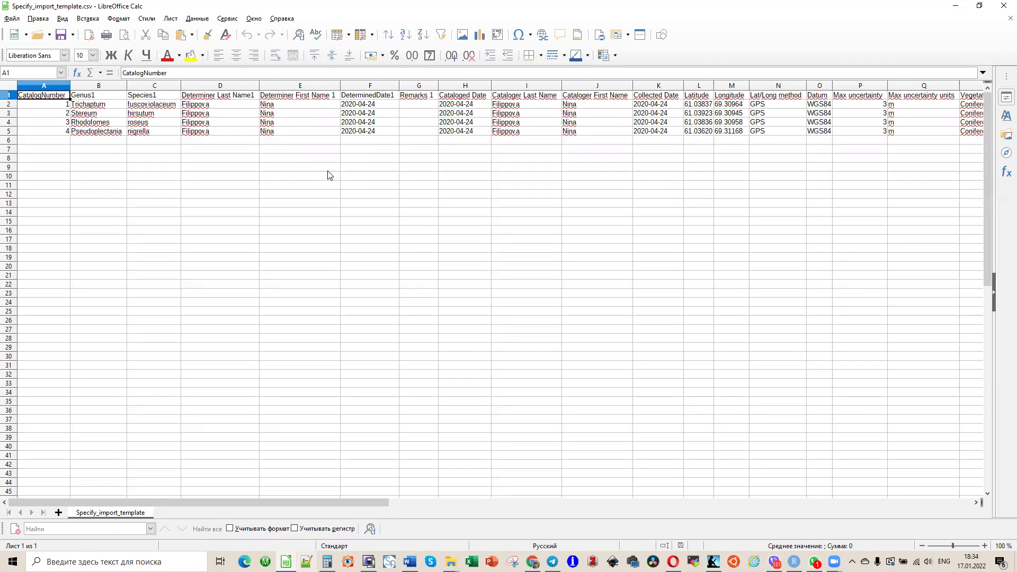
click(112, 98)
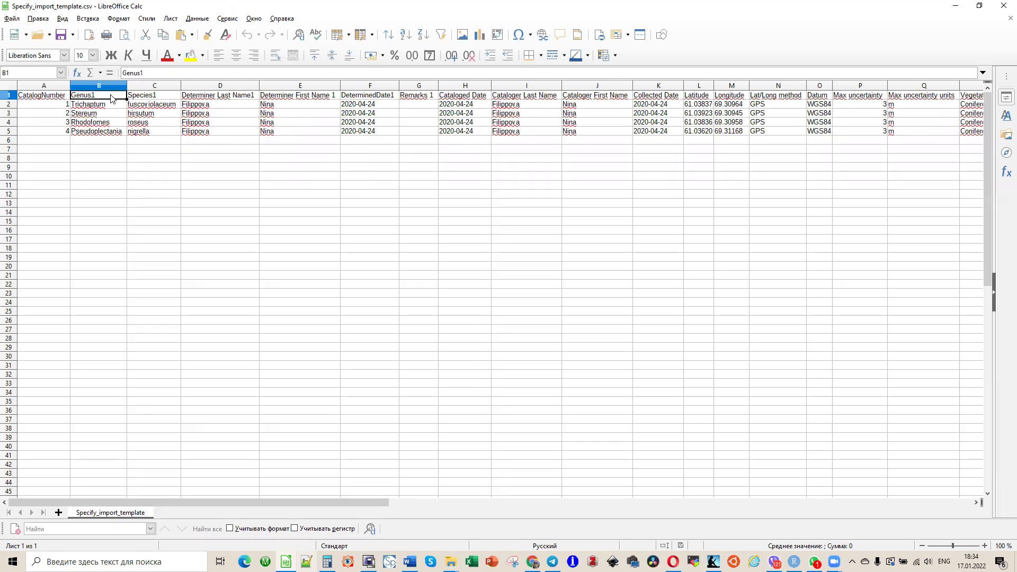
click(144, 99)
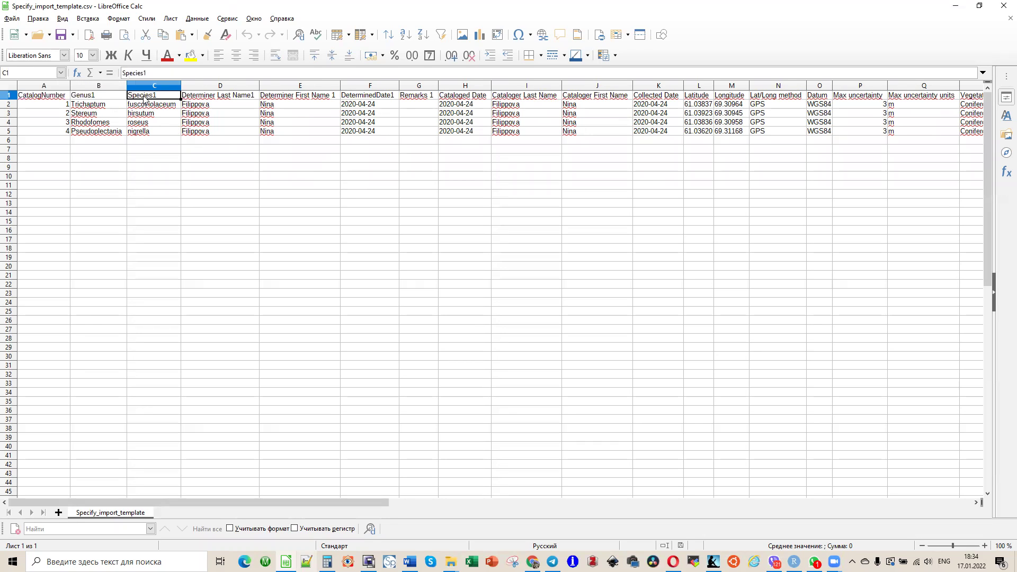
click(234, 99)
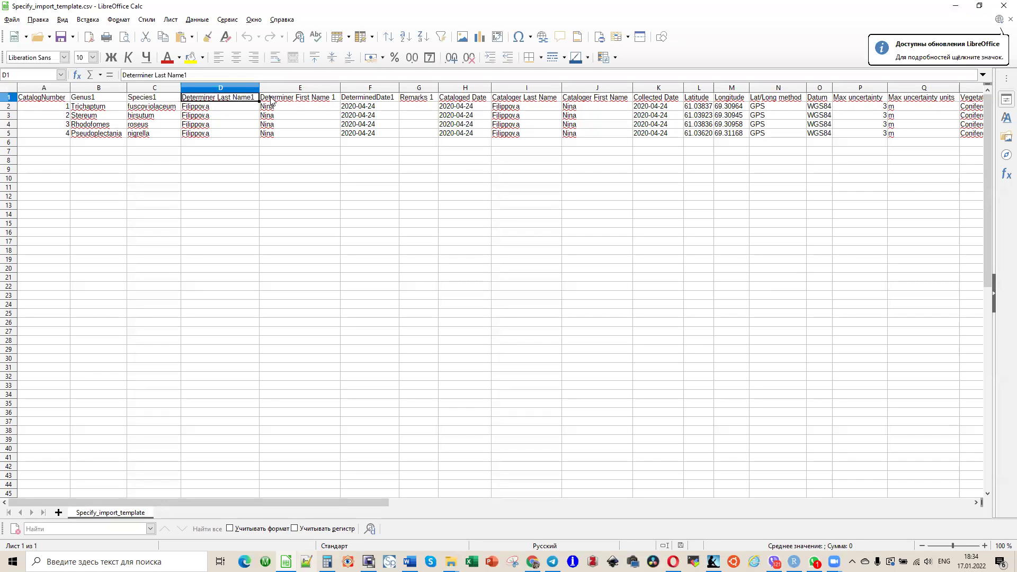
click(307, 99)
click(374, 100)
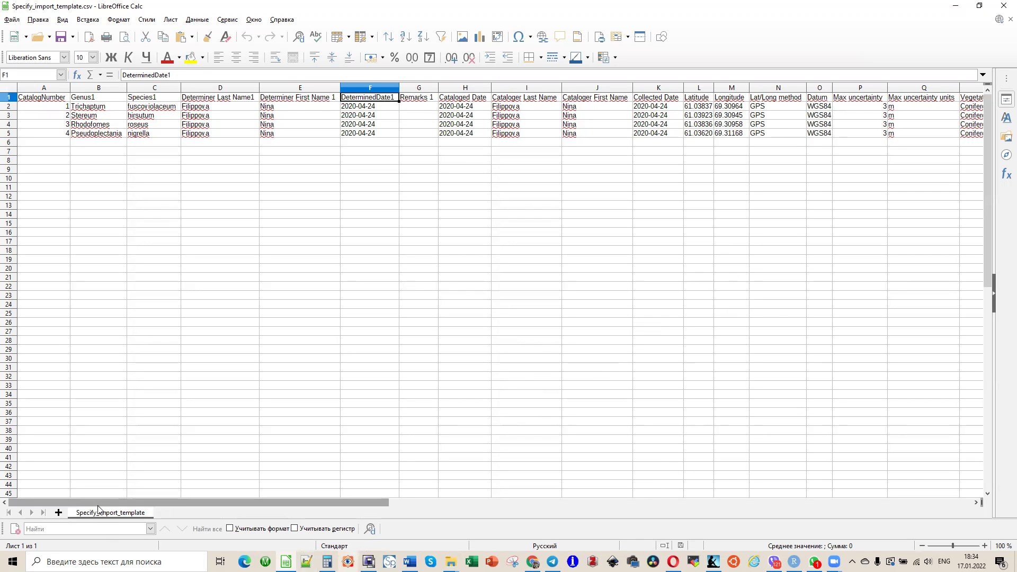
scroll(101, 506, right, 4)
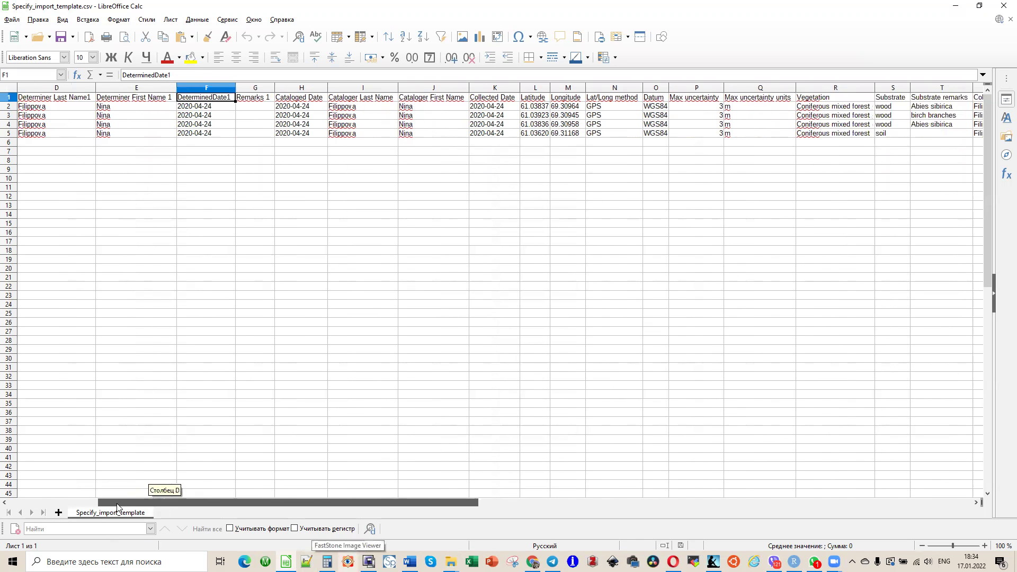
scroll(117, 505, right, 5)
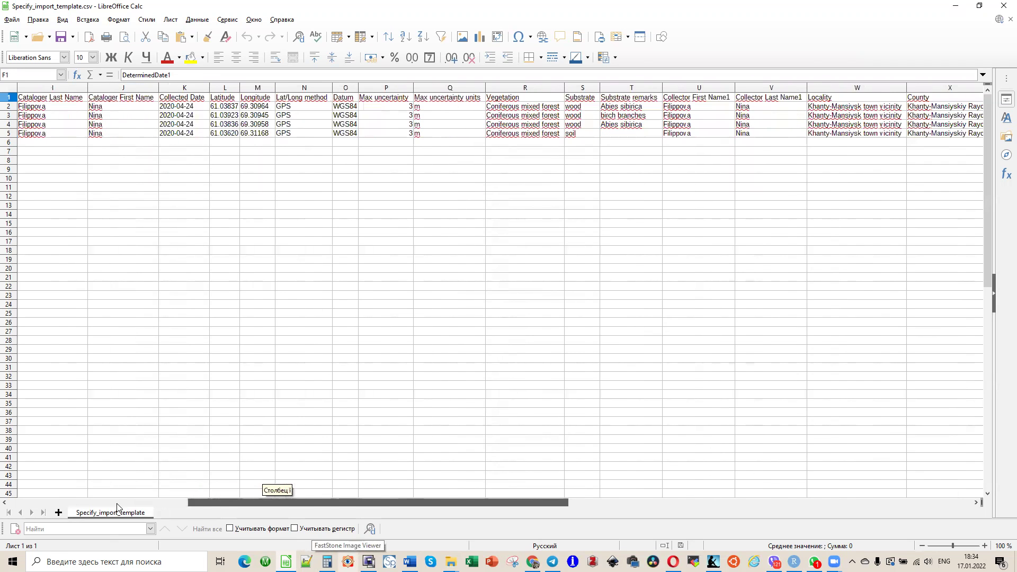
scroll(117, 506, left, 5)
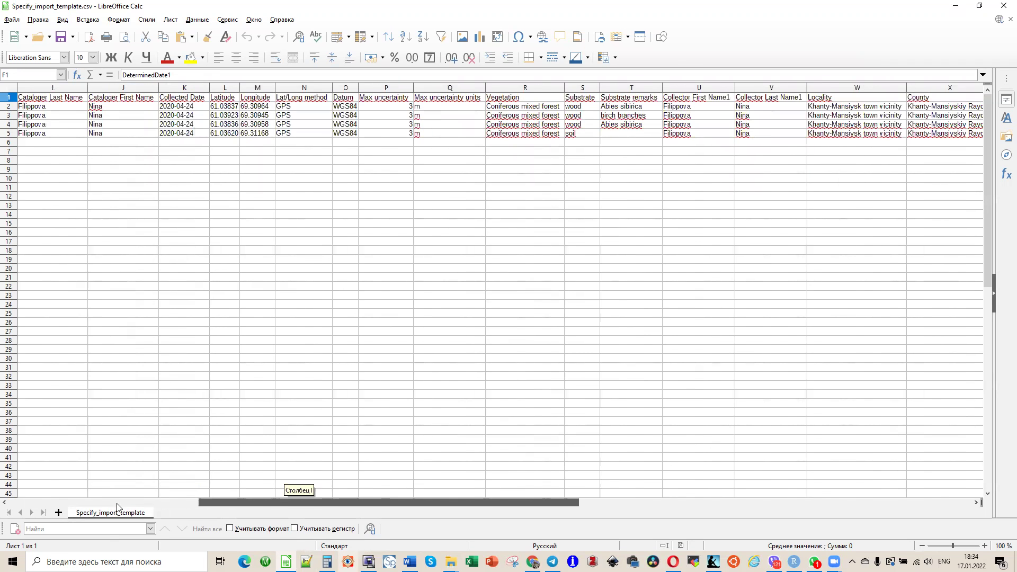
drag(117, 506, 24, 506)
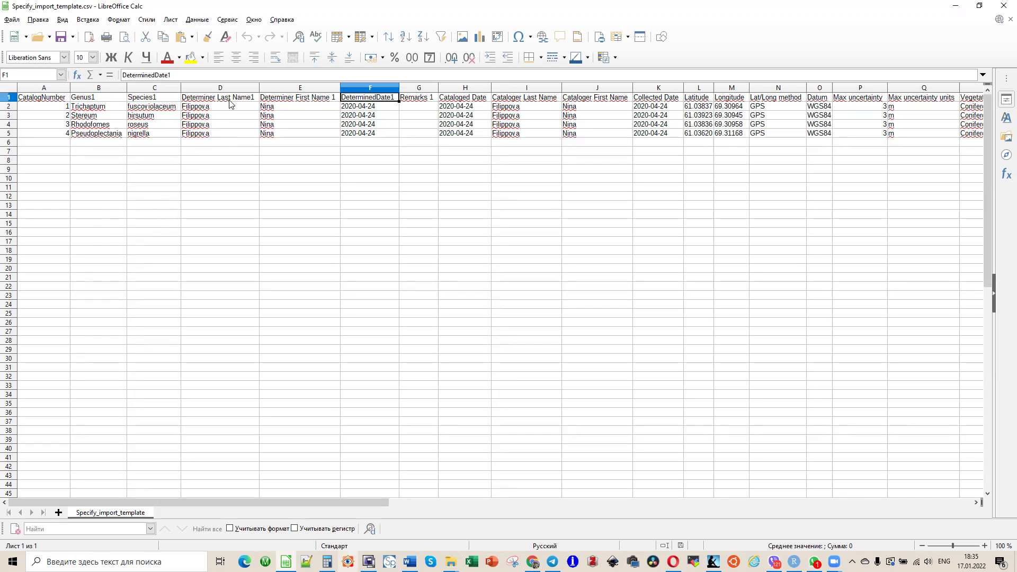
Highlight the related column groups for determination (Genus1 to Remarks 1), collector names, and Prep type1 with Count 1
drag(242, 89, 405, 94)
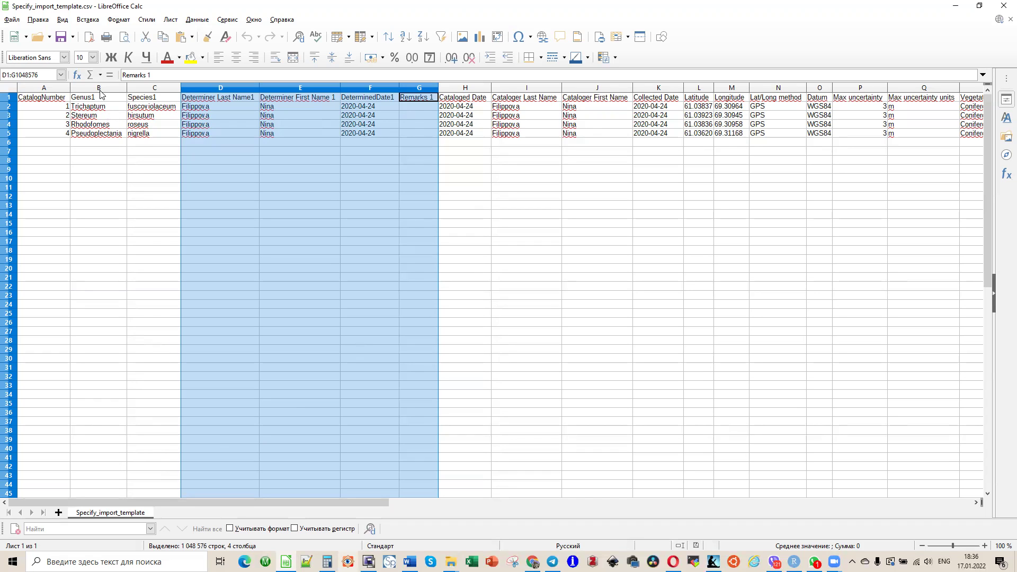
drag(417, 88, 105, 138)
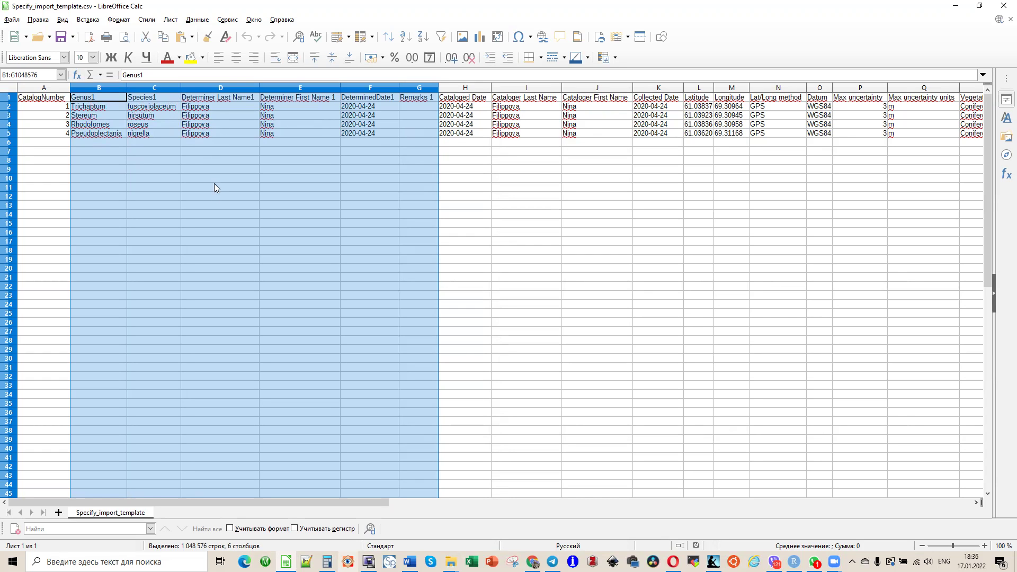
drag(74, 503, 210, 510)
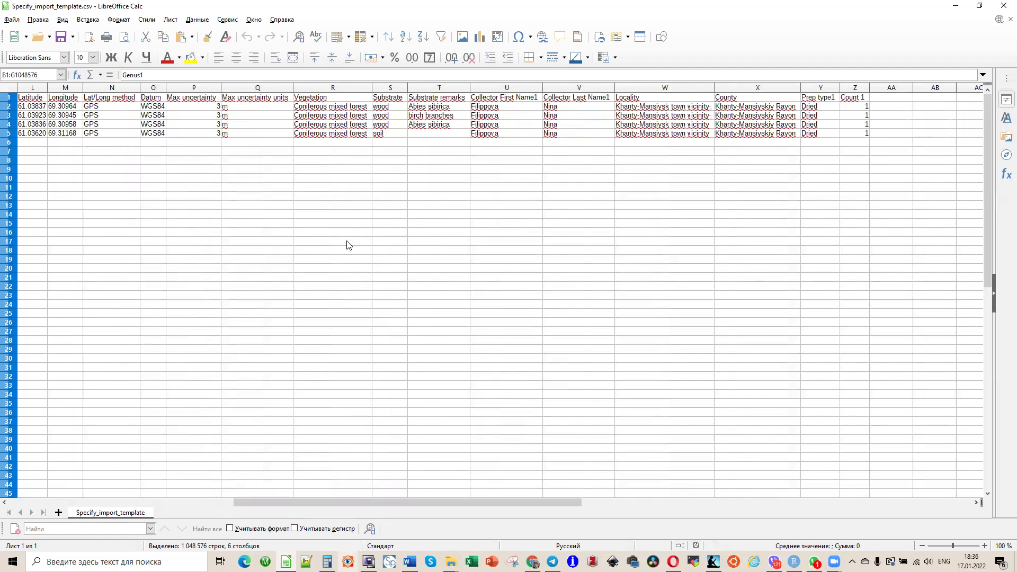
drag(514, 88, 568, 86)
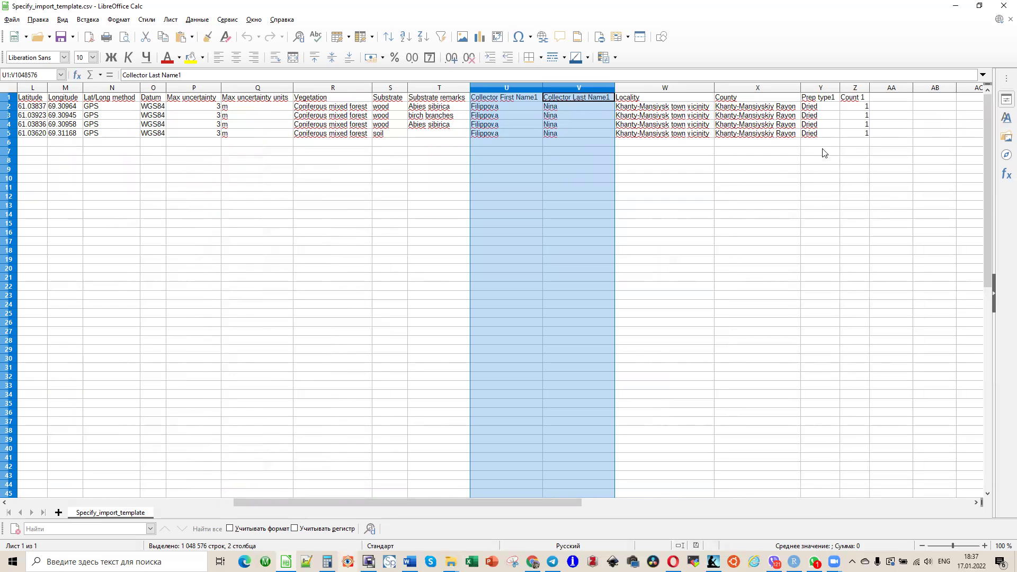
click(824, 89)
drag(824, 89, 851, 90)
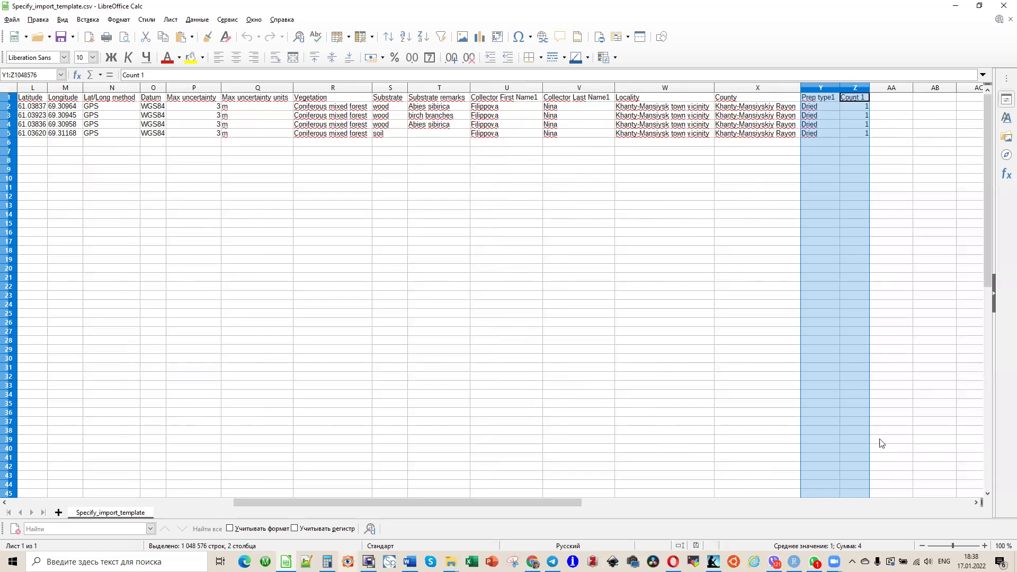
Examine how the sample rows are filled in for Vegetation, Cataloged Date, Latitude and Longitude, and Lat/Long method
click(354, 118)
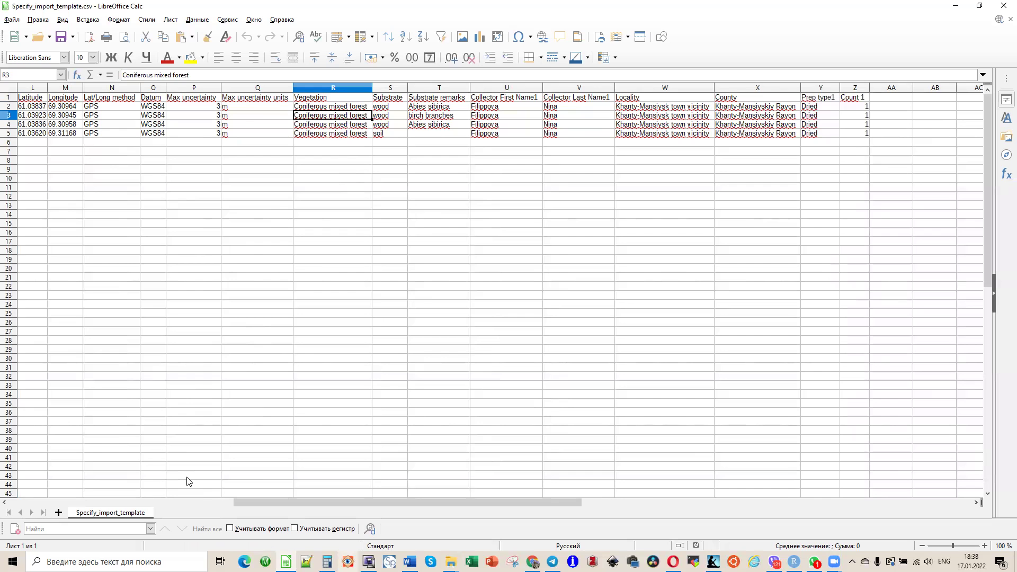
drag(254, 502, 34, 502)
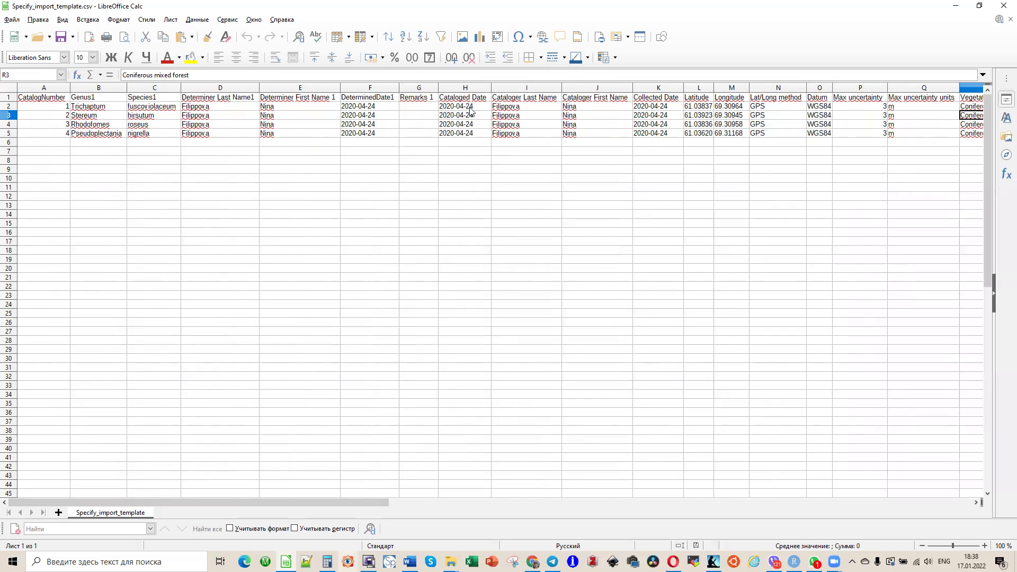
drag(477, 108, 477, 134)
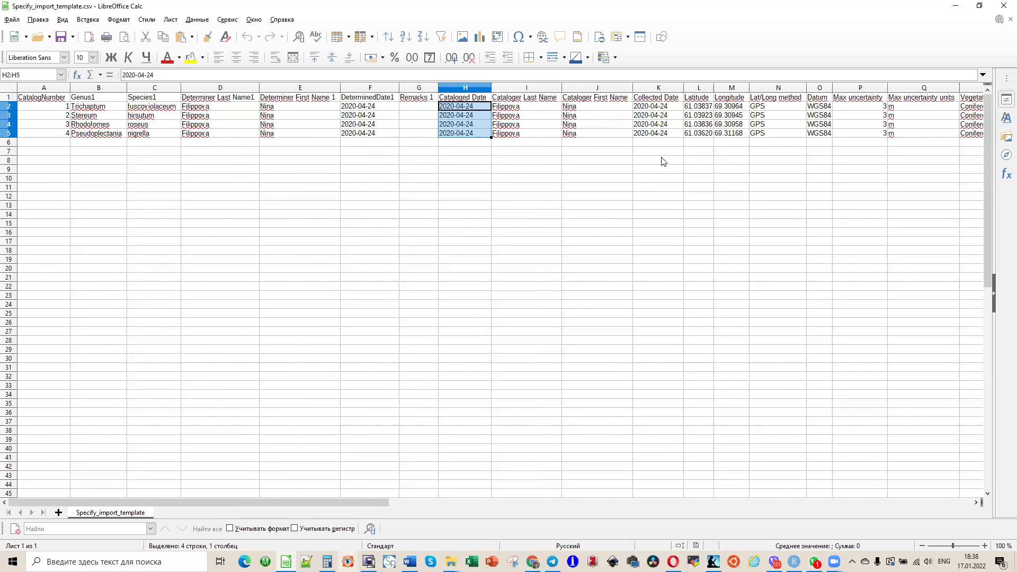
drag(698, 106, 734, 139)
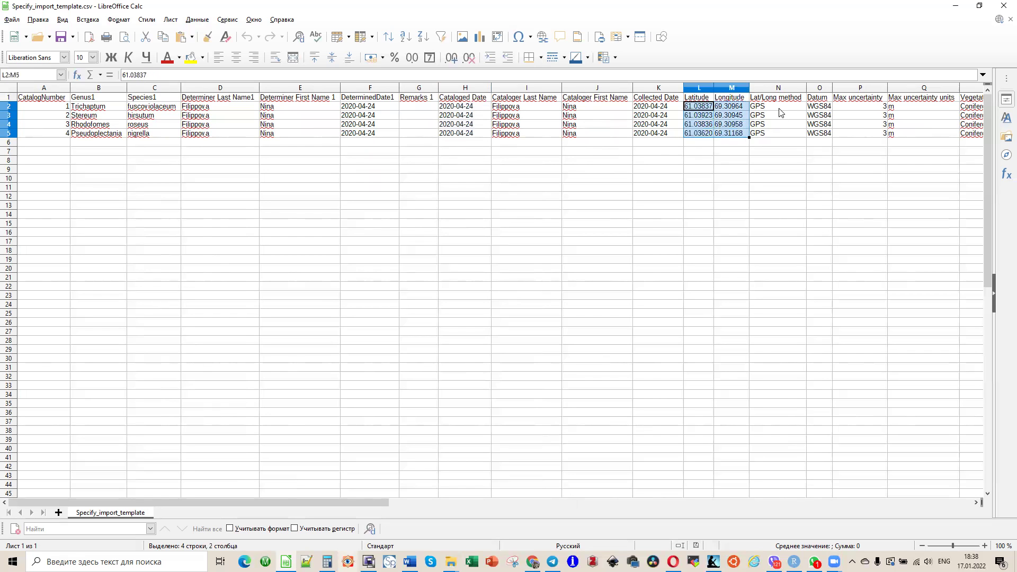
drag(779, 107, 779, 136)
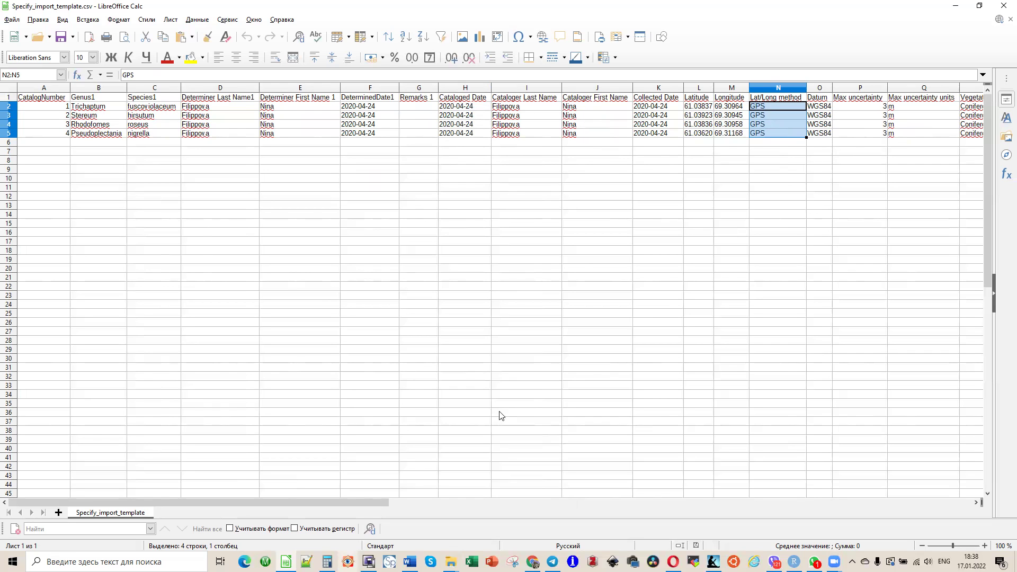
drag(297, 501, 430, 513)
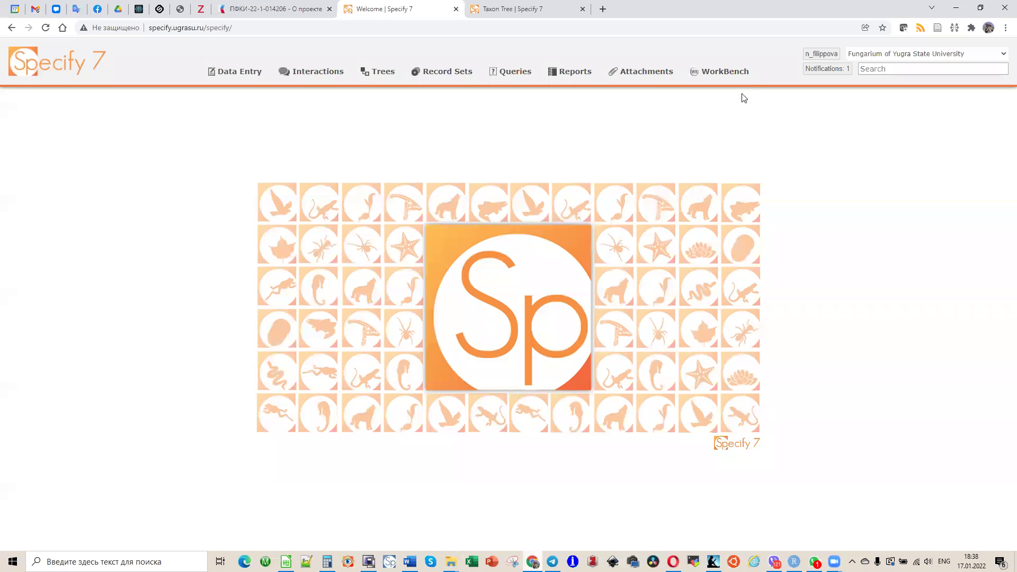
click(742, 77)
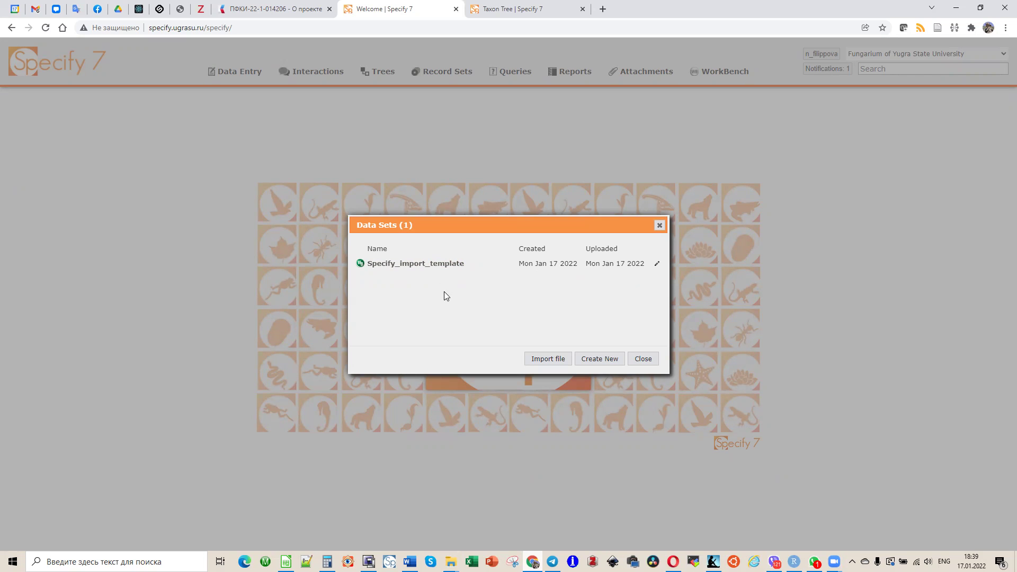
click(608, 361)
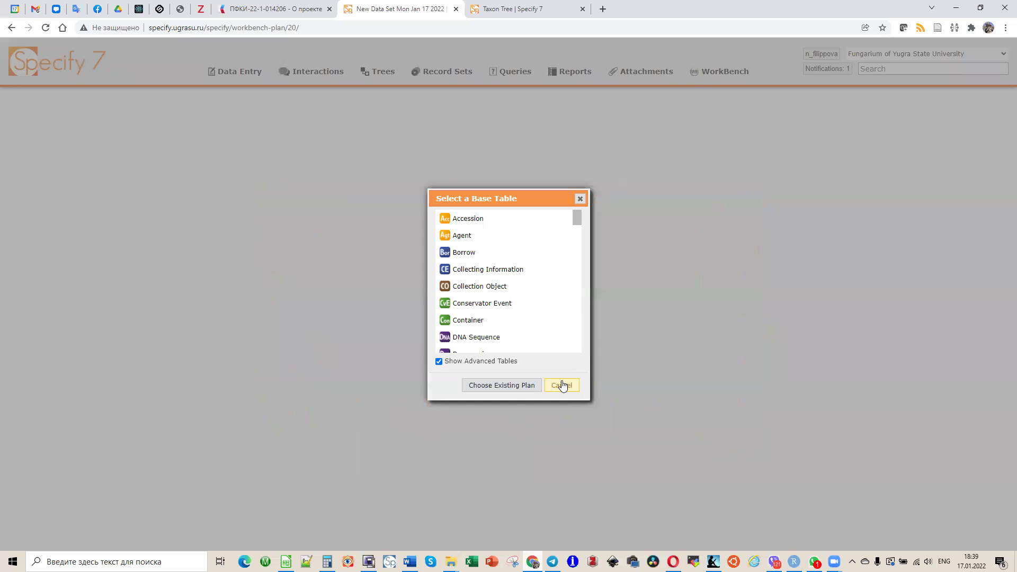
click(582, 200)
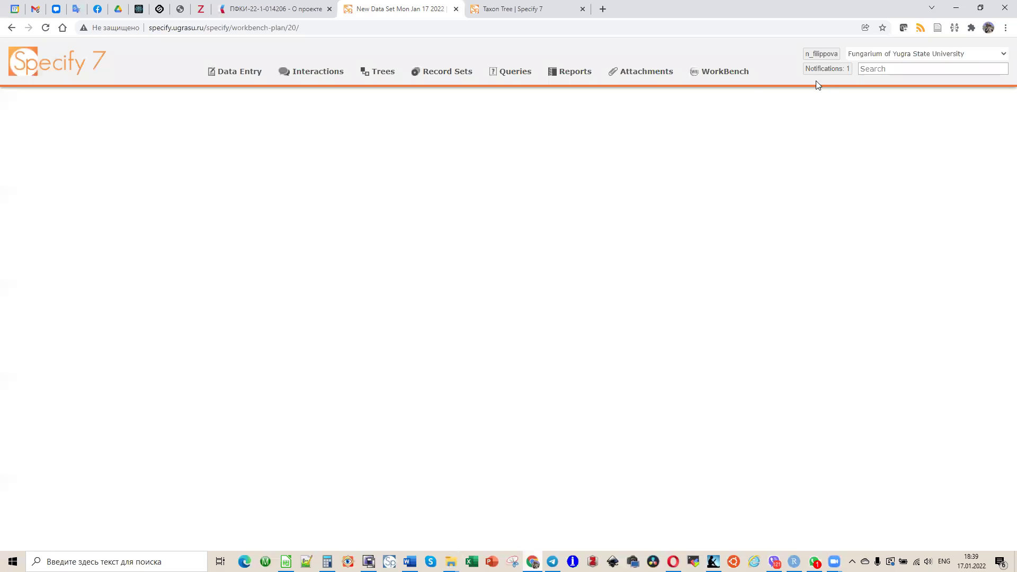
Import Specify_import_template.csv from the desktop into the Specify WorkBench as a new data set, using the first row as header
click(726, 72)
click(570, 358)
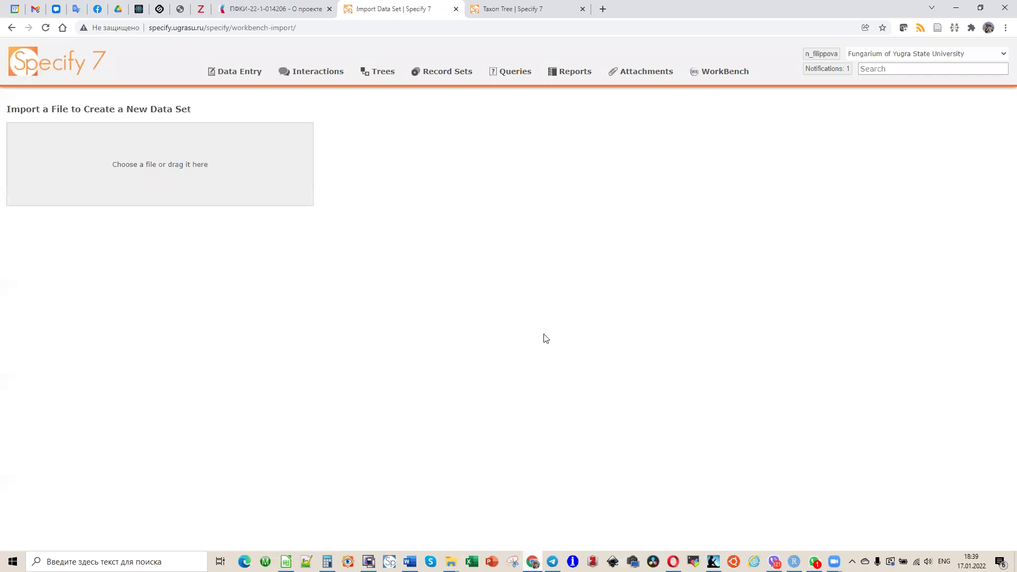
click(981, 8)
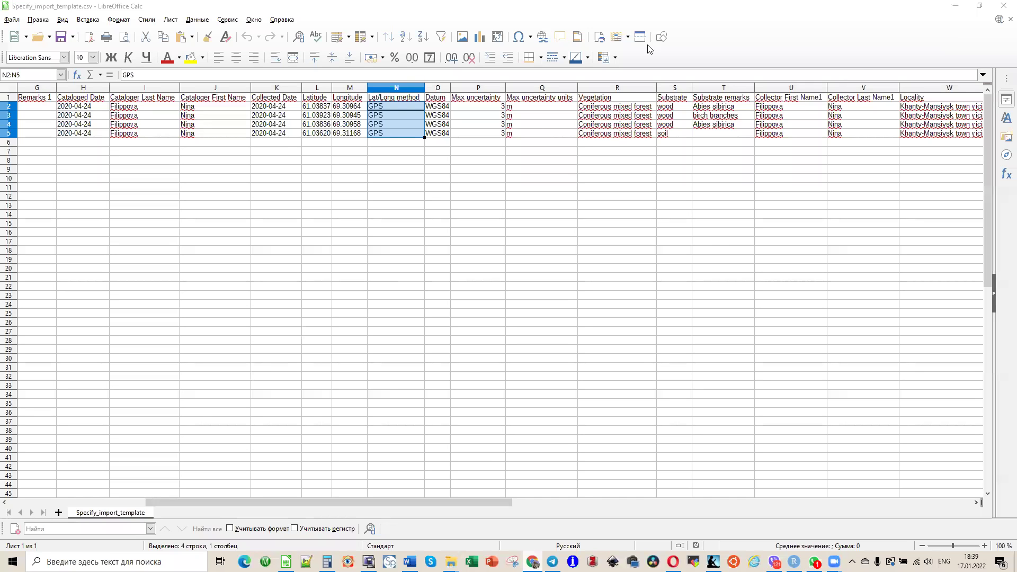
click(256, 11)
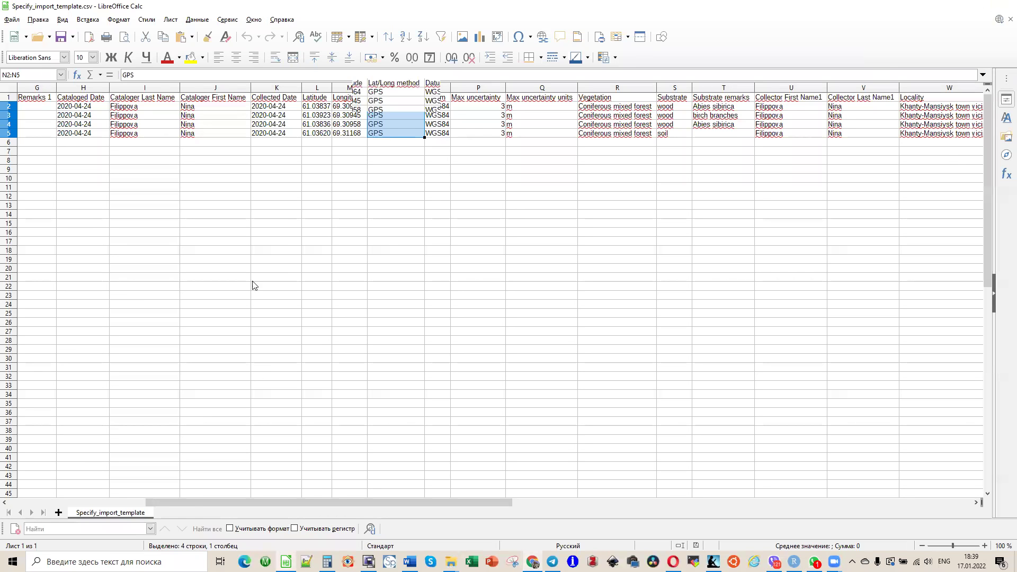
key(super+d)
drag(19, 447, 449, 208)
click(966, 13)
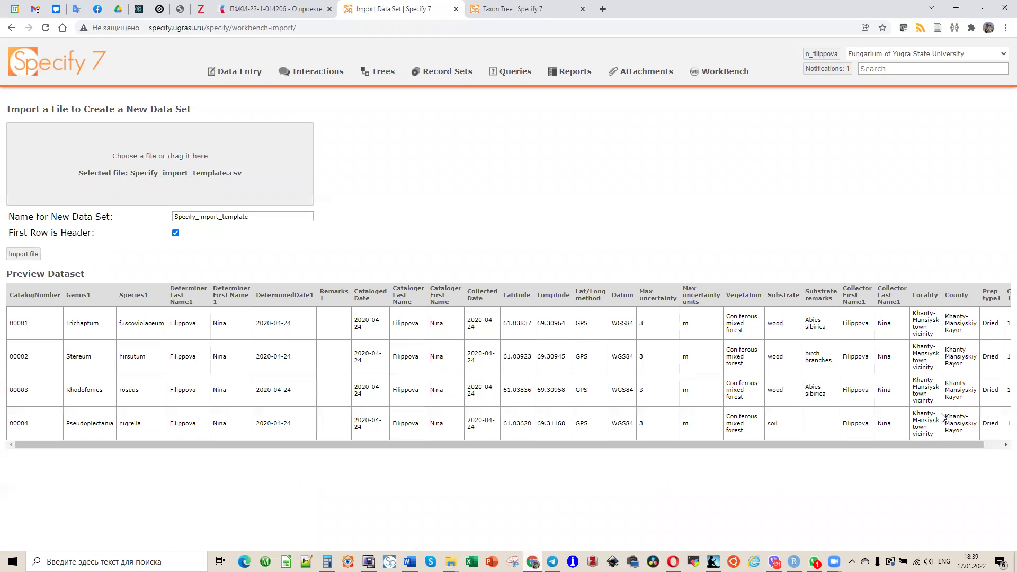
drag(927, 445, 775, 458)
click(27, 258)
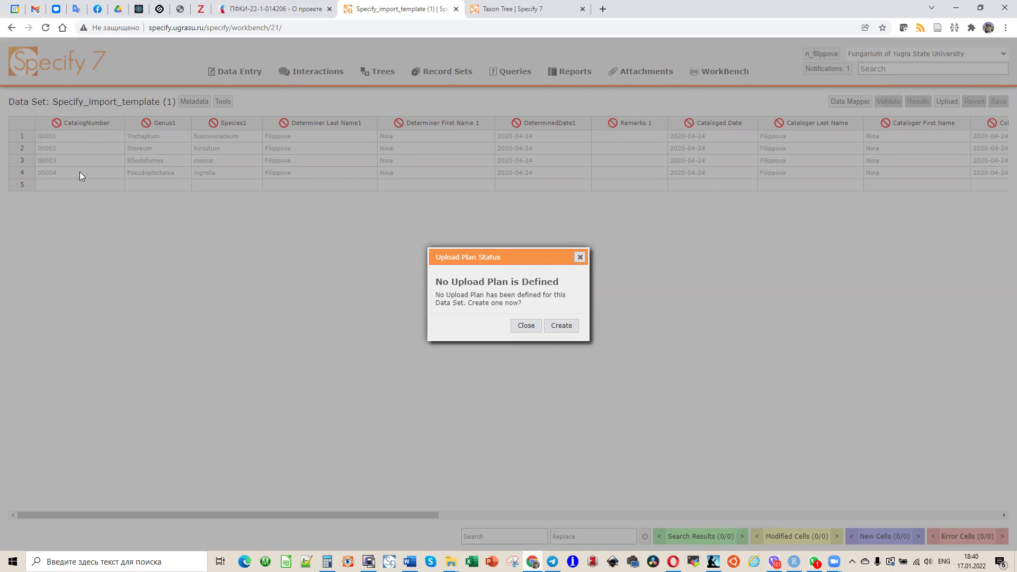
Create an upload plan for the data set with Collection Object as the base table, hiding the advanced tables from the list
click(564, 327)
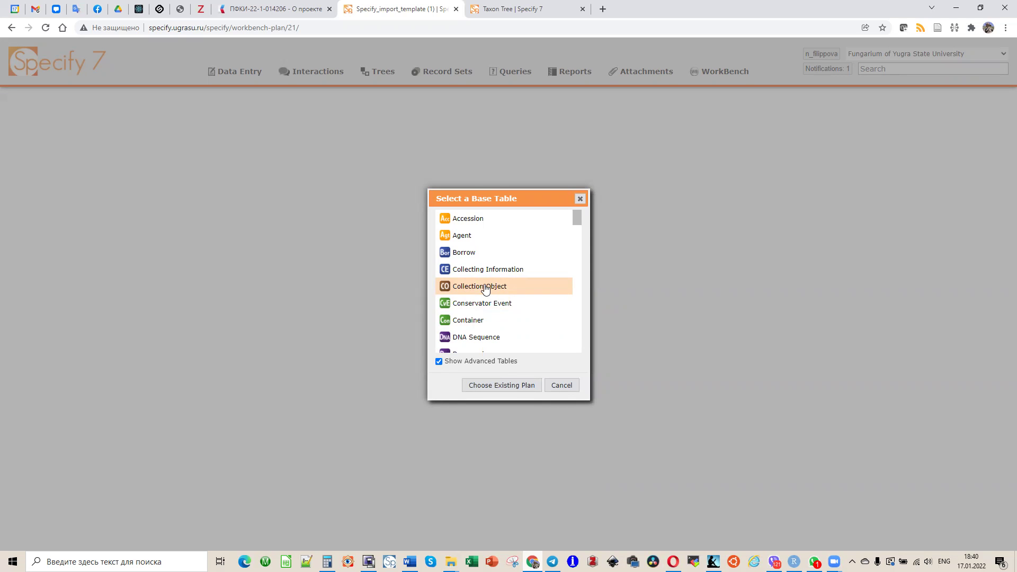
drag(574, 246, 581, 350)
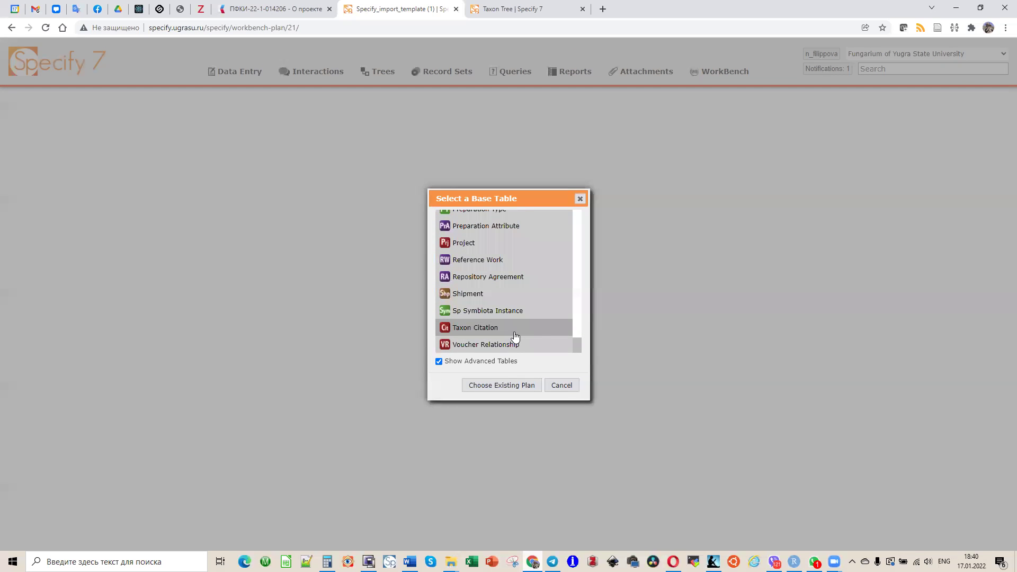
scroll(526, 335, up, 10)
scroll(538, 332, up, 3)
scroll(539, 332, down, 6)
scroll(540, 331, up, 12)
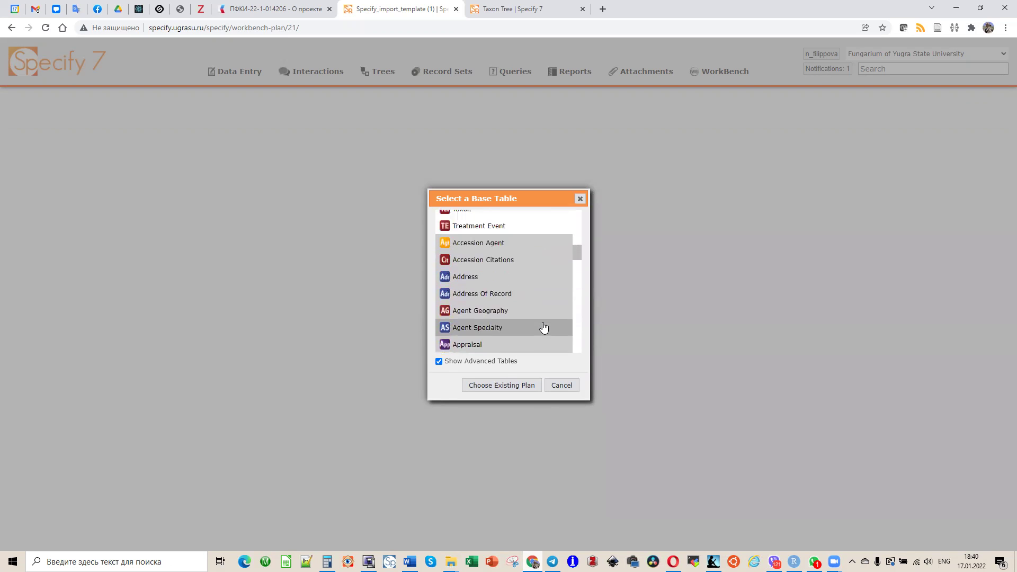
scroll(540, 318, up, 2)
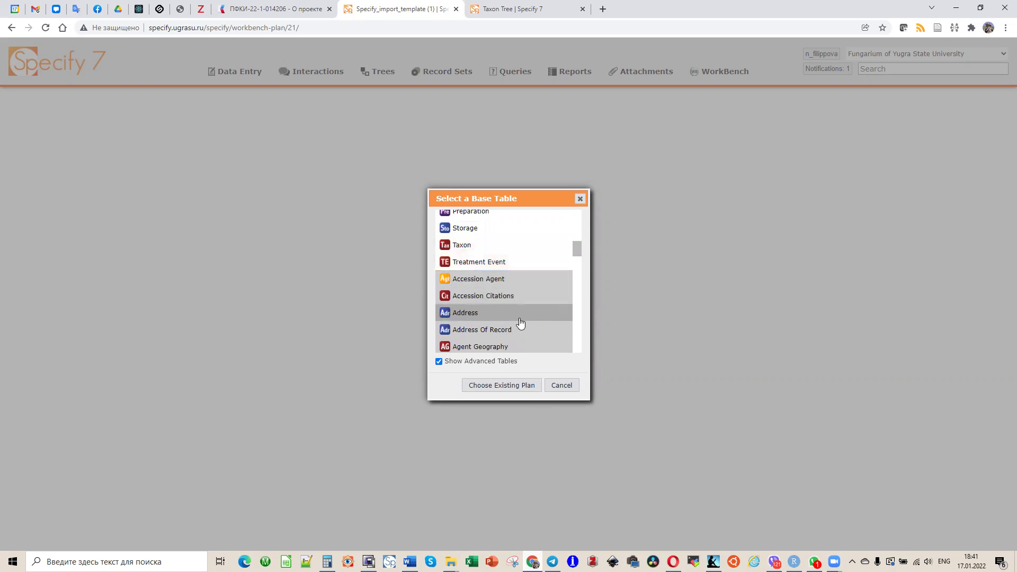
click(438, 362)
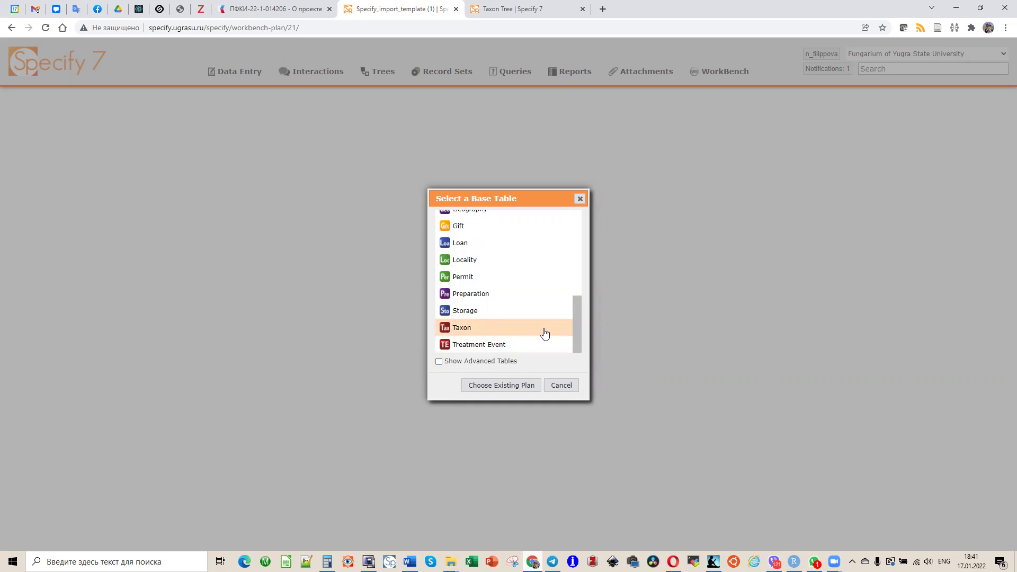
drag(579, 345, 597, 256)
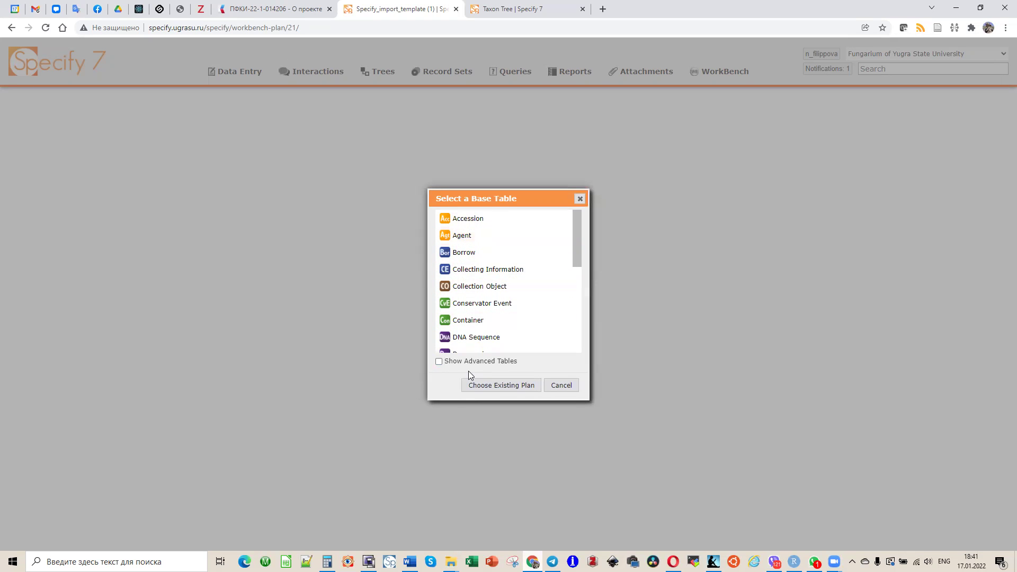
click(484, 286)
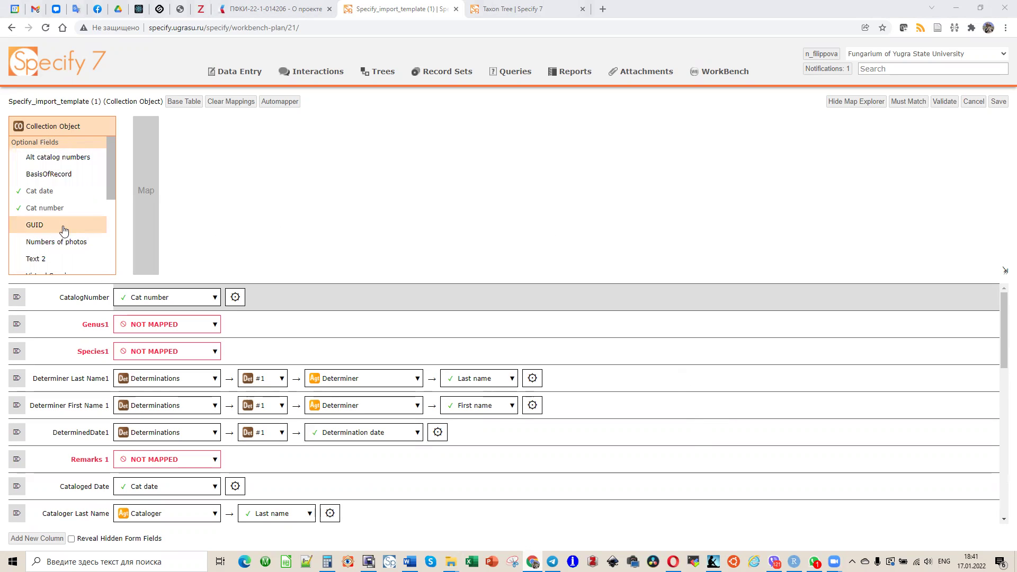
Examine the fields and related tables available under Collection Object, and the mapping choices for the CatalogNumber column
click(56, 176)
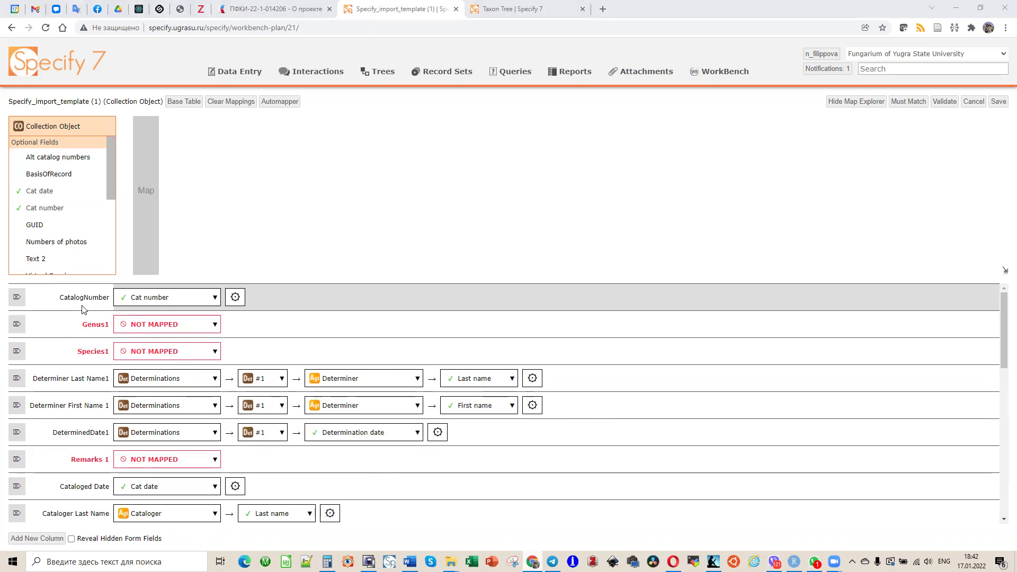
click(194, 298)
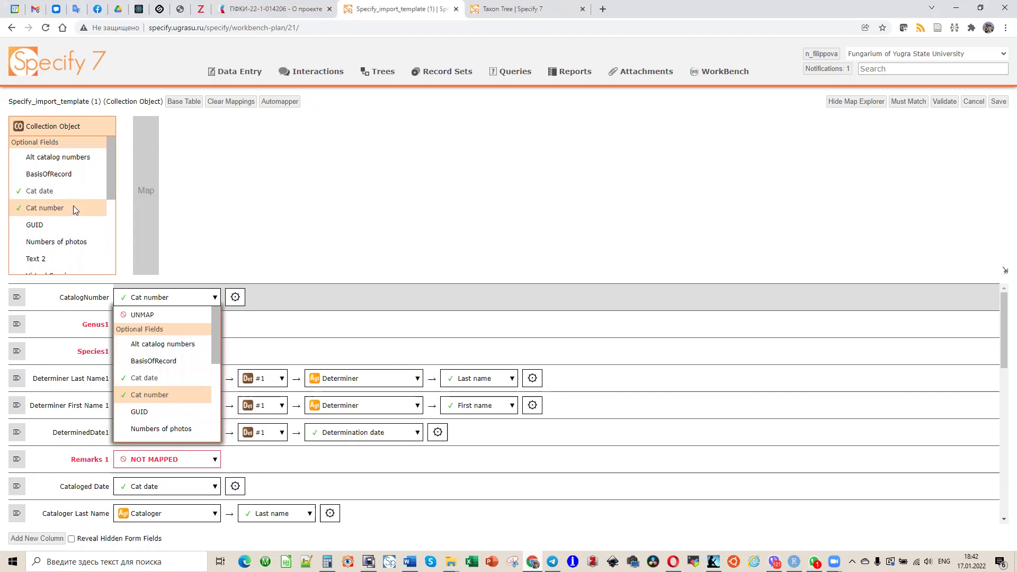
click(183, 219)
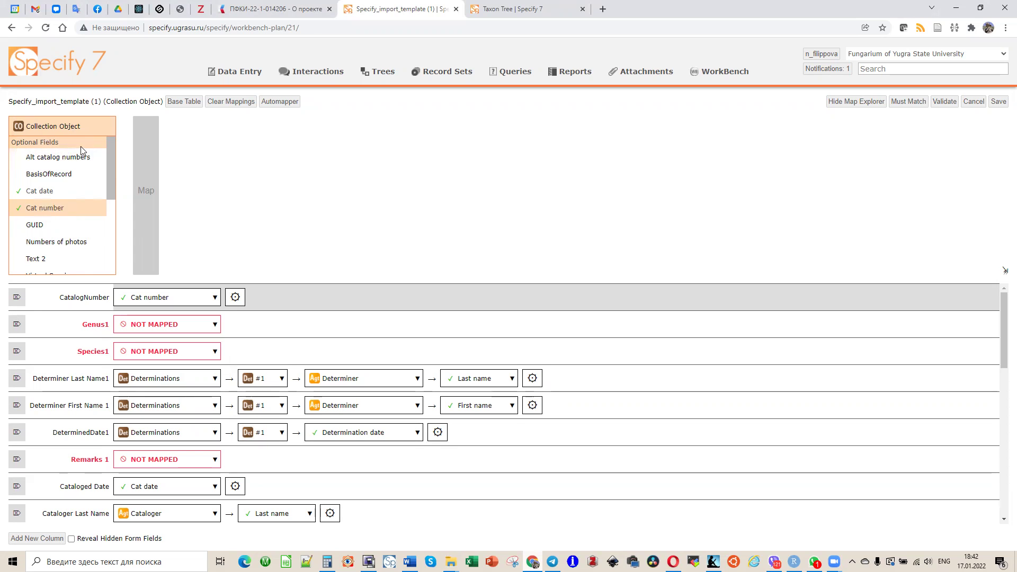
mouse_move(111, 197)
mouse_down()
mouse_move(113, 265)
mouse_move(115, 183)
mouse_up()
drag(112, 186, 118, 266)
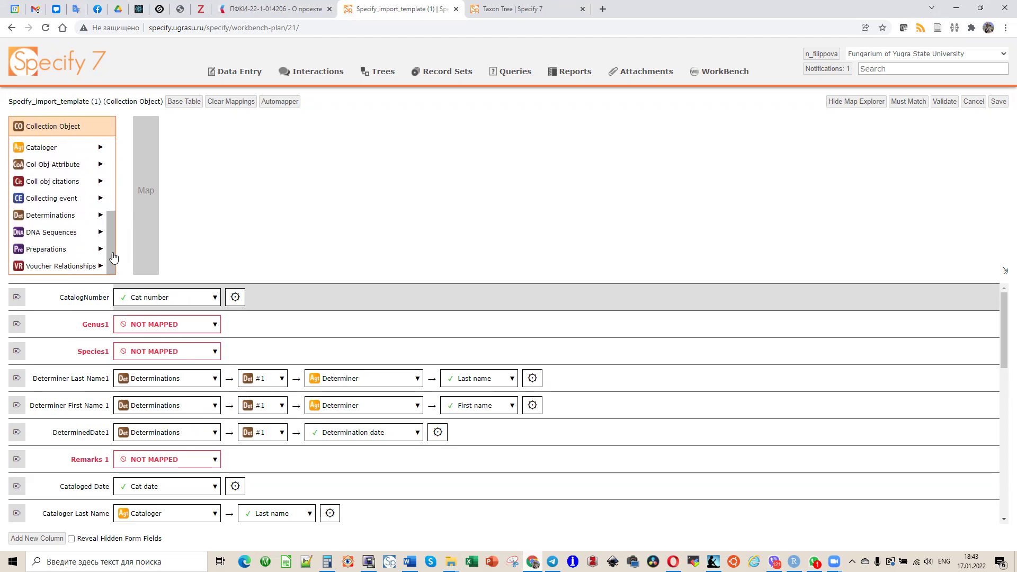
Map the Genus1 column to the required name field (Название) of Genus in the Taxon table of determination #1
click(52, 218)
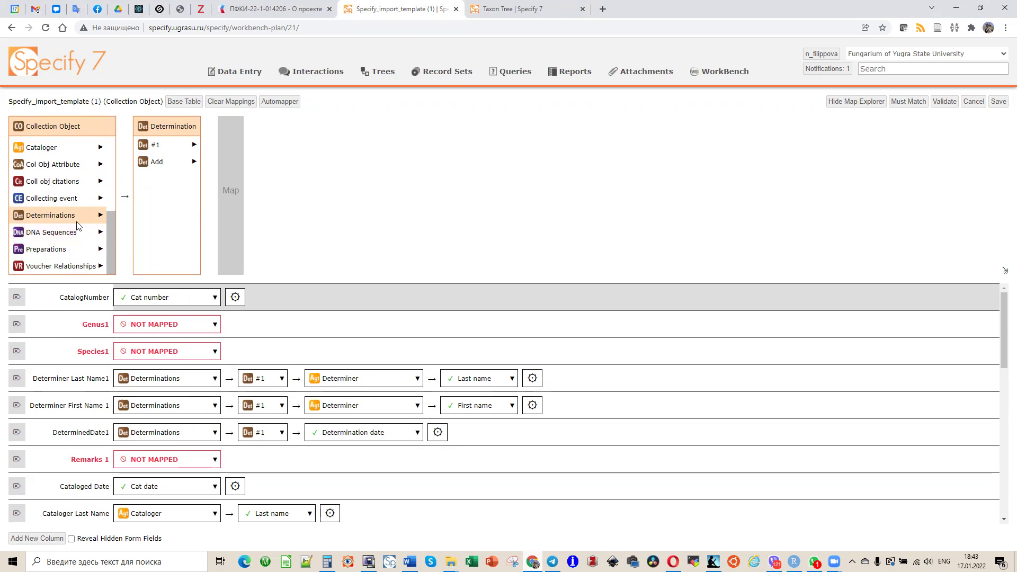
click(161, 165)
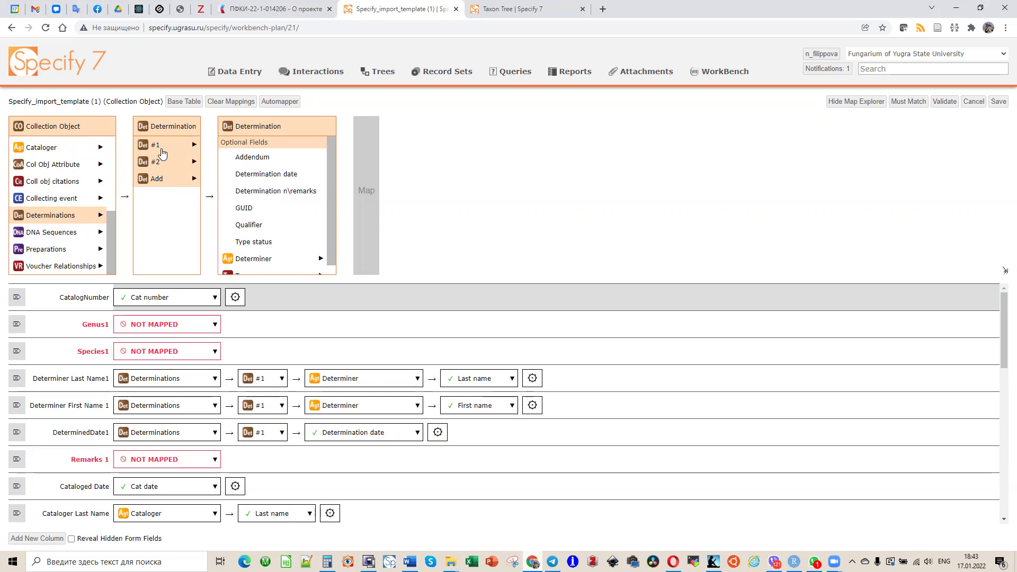
click(166, 163)
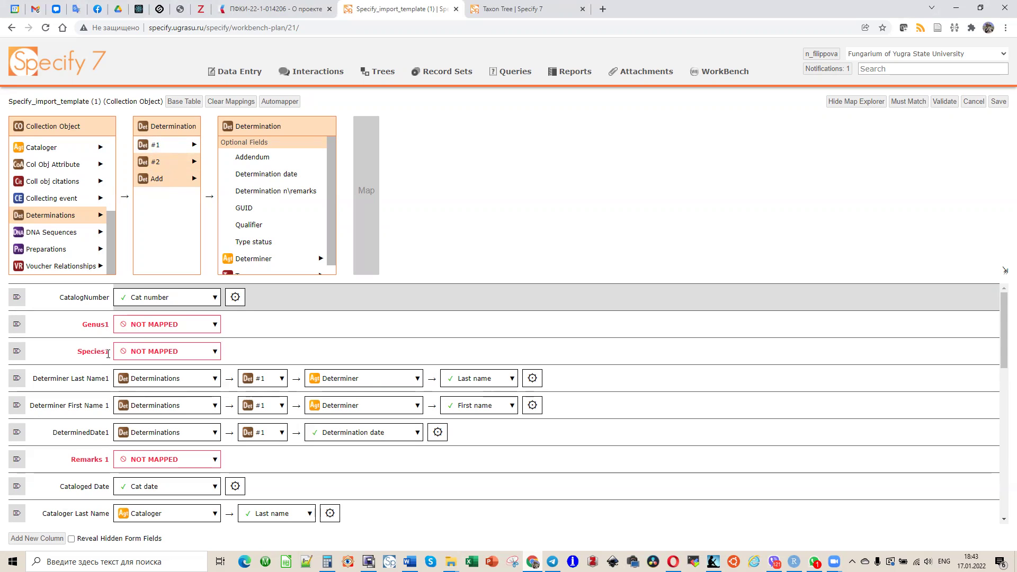
click(160, 147)
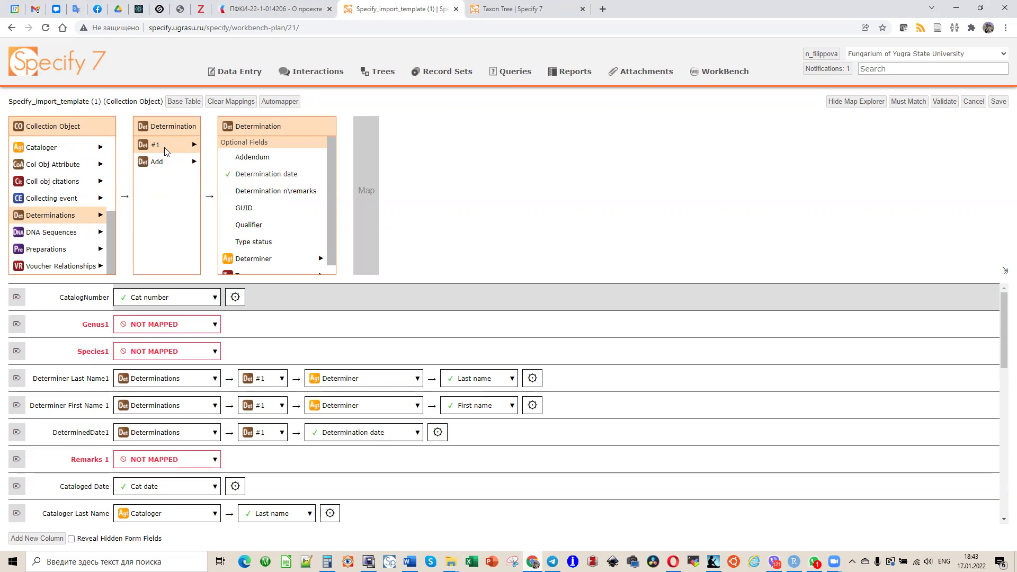
scroll(318, 191, down, 1)
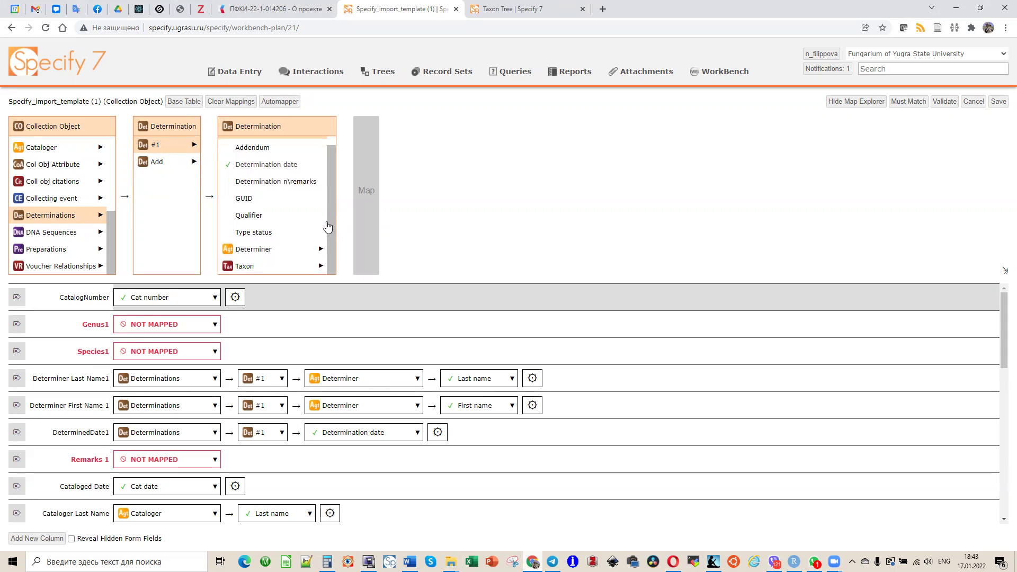
click(268, 265)
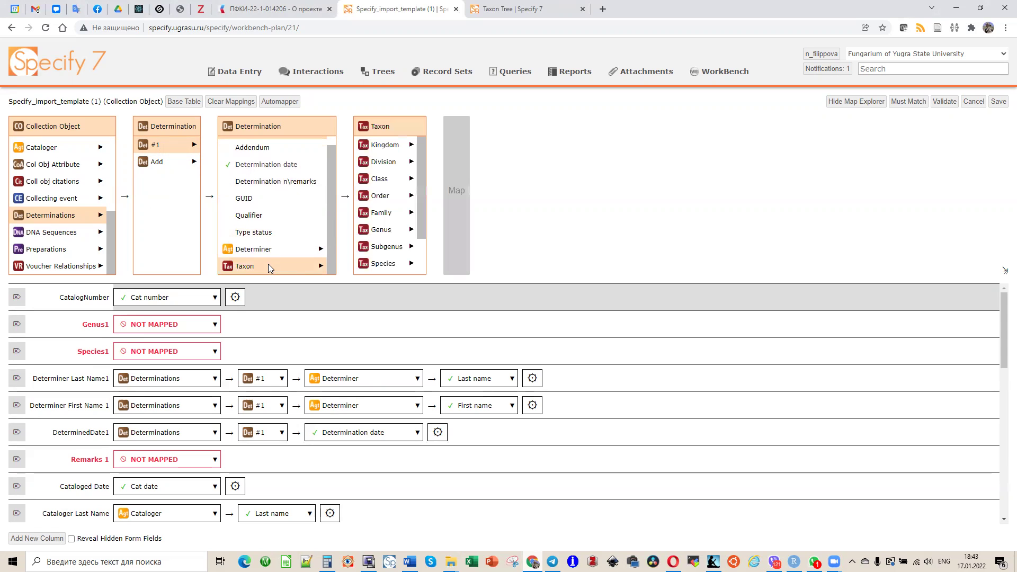
click(386, 229)
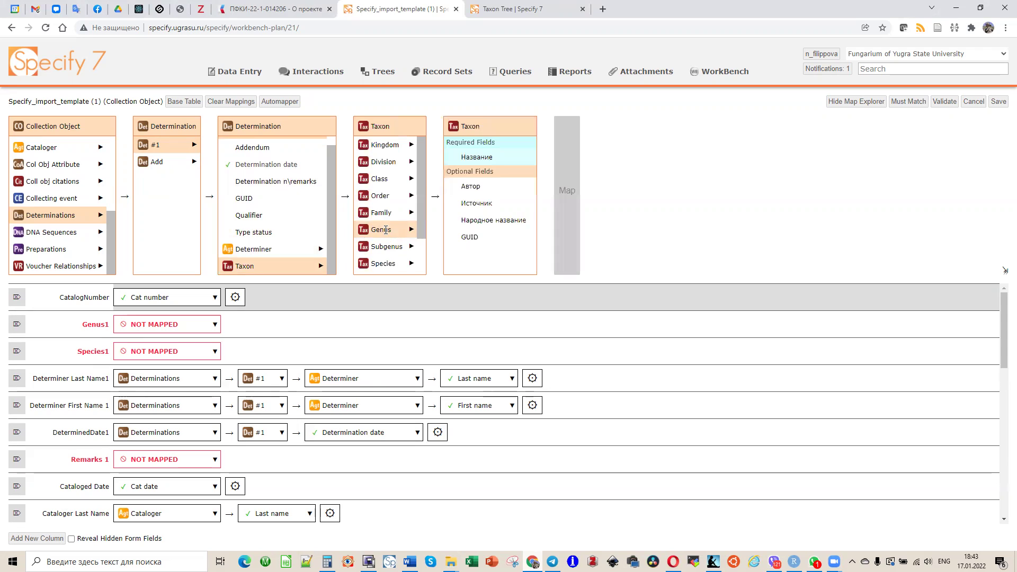
click(476, 158)
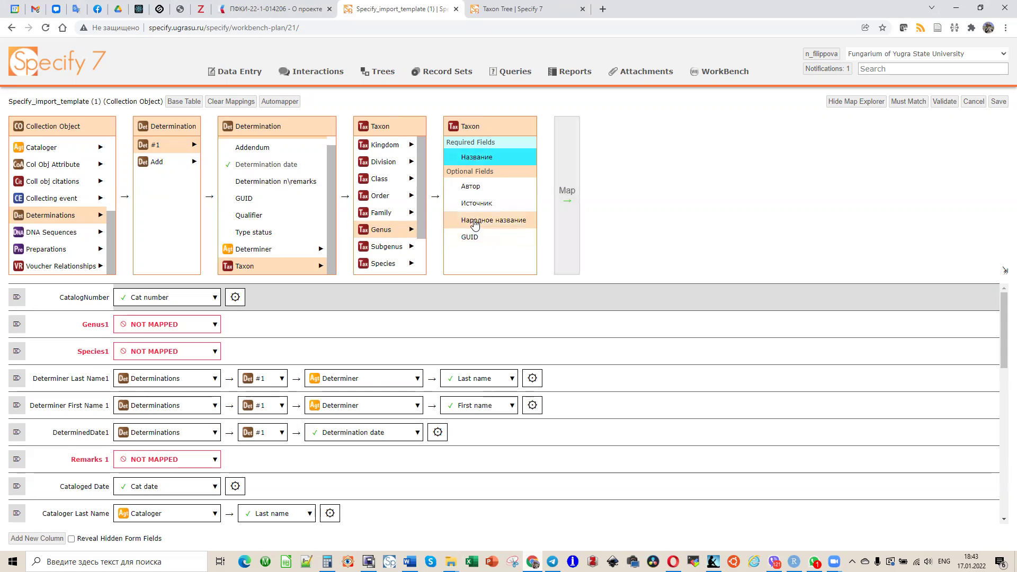
double_click(472, 157)
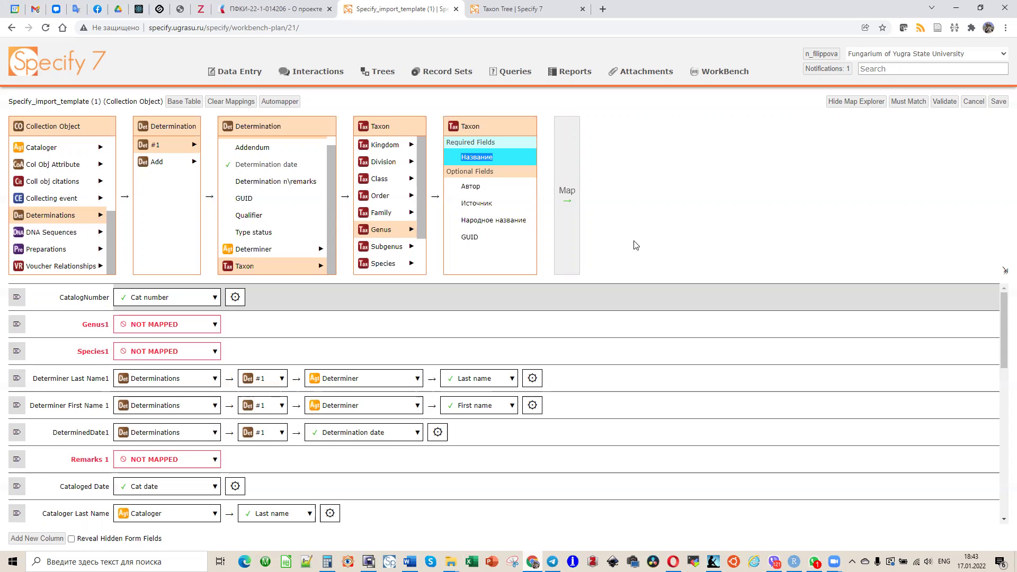
click(170, 324)
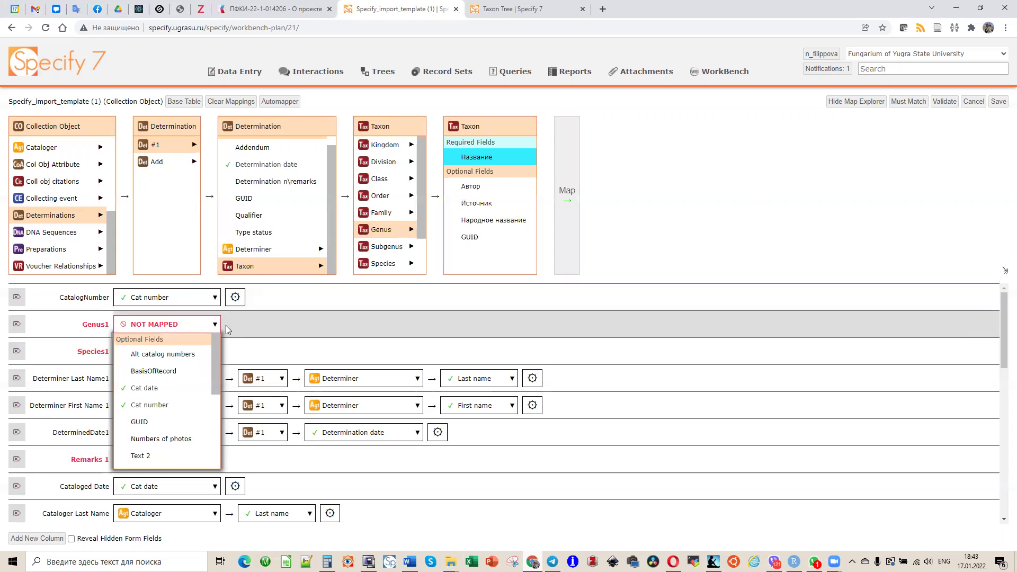
click(567, 197)
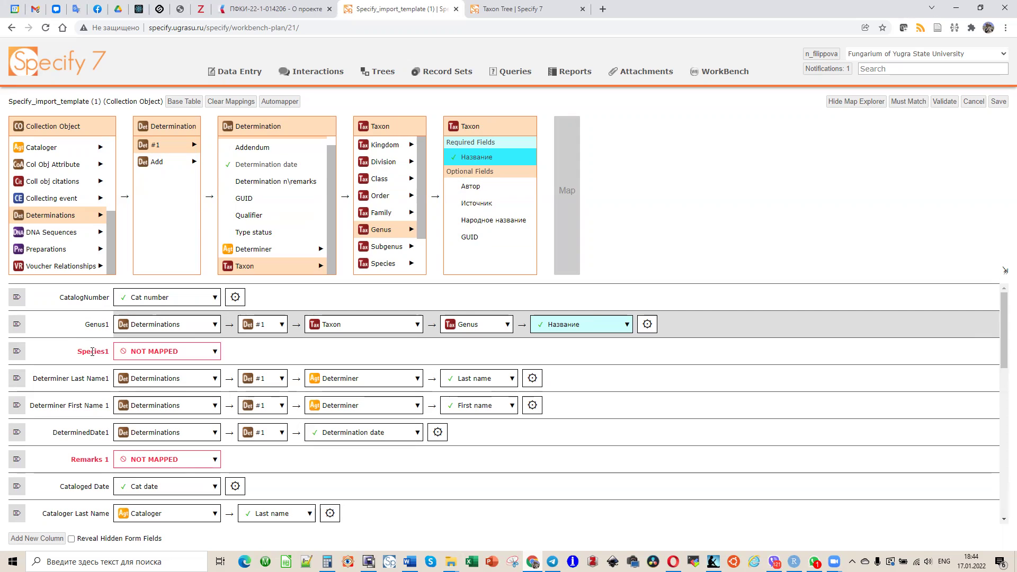
Map the Species1 column to Determinations #1, Taxon, Species, and its required name field Название
click(185, 352)
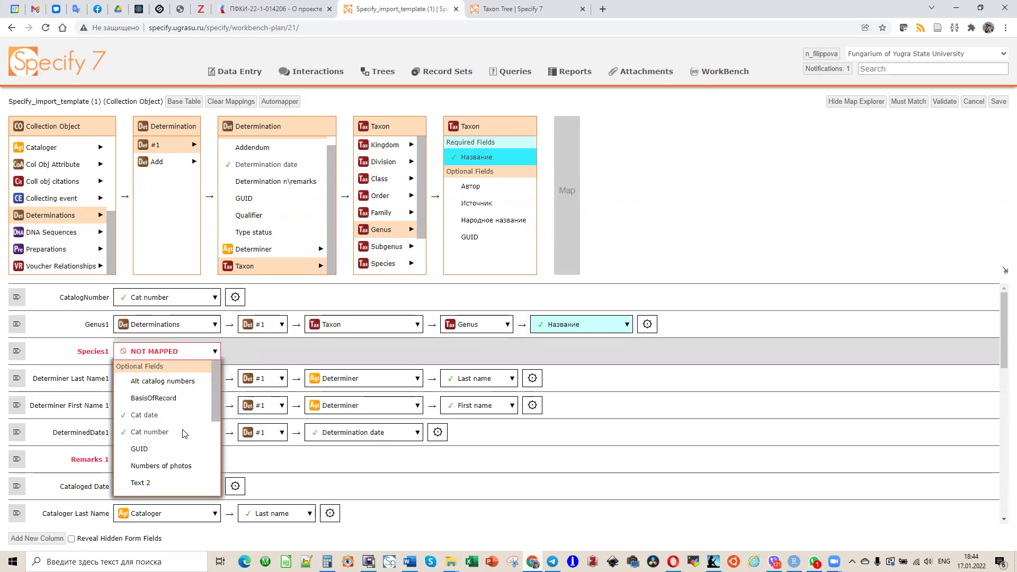
scroll(184, 436, down, 3)
scroll(185, 436, down, 4)
click(185, 431)
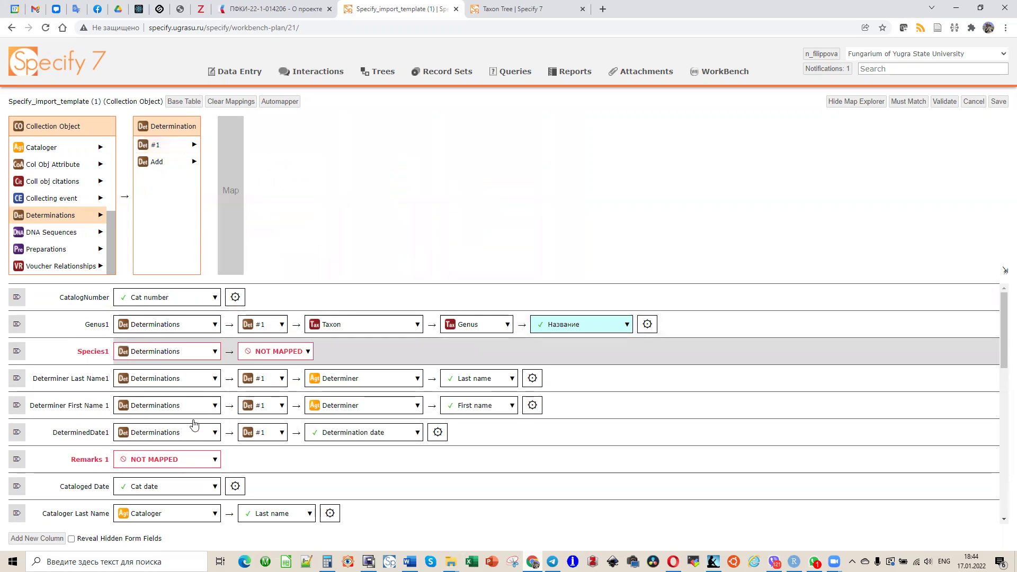
click(265, 354)
click(257, 366)
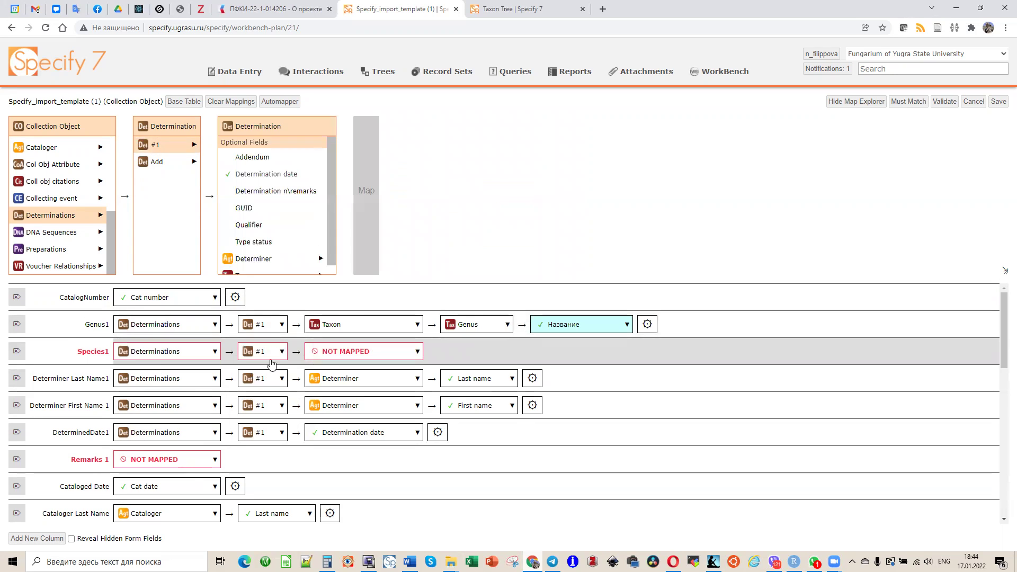
click(354, 354)
scroll(353, 413, down, 1)
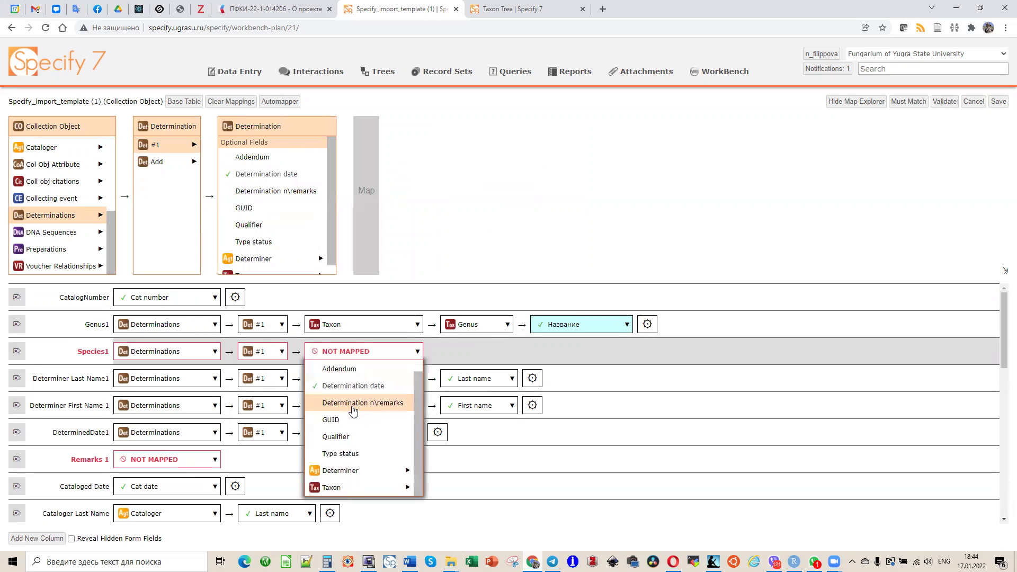
click(354, 485)
click(465, 352)
scroll(476, 423, down, 2)
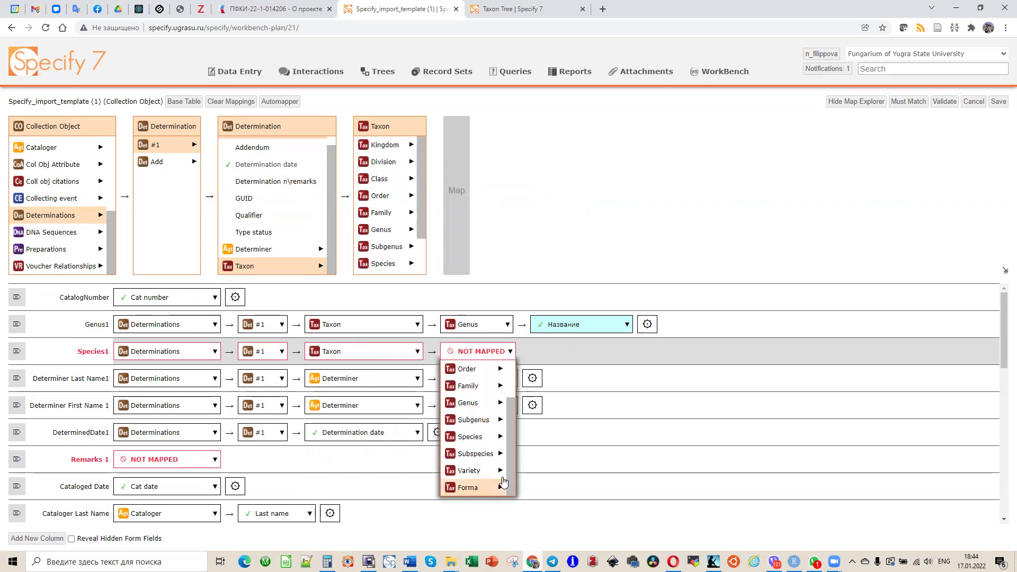
click(480, 439)
click(560, 351)
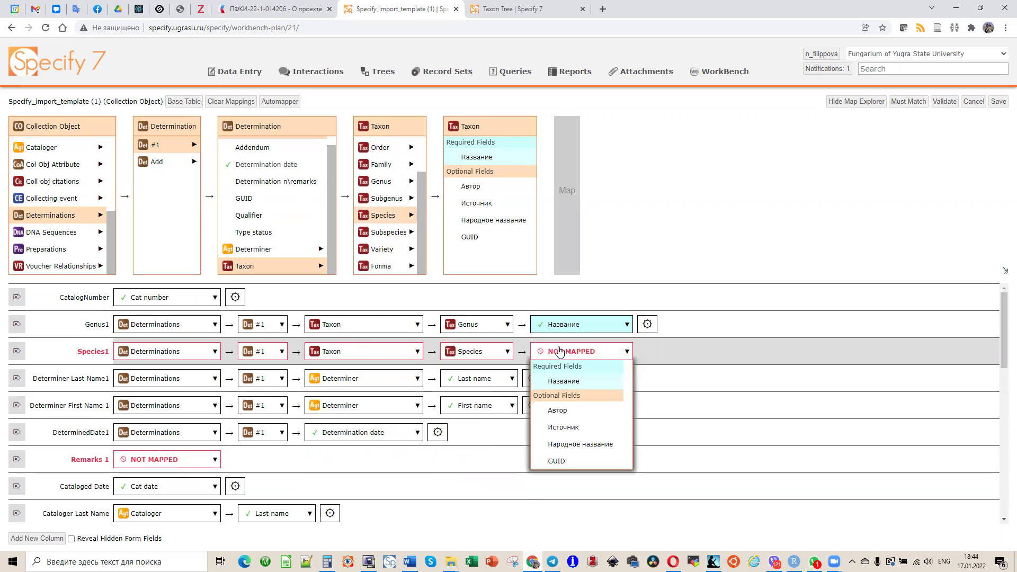
click(570, 382)
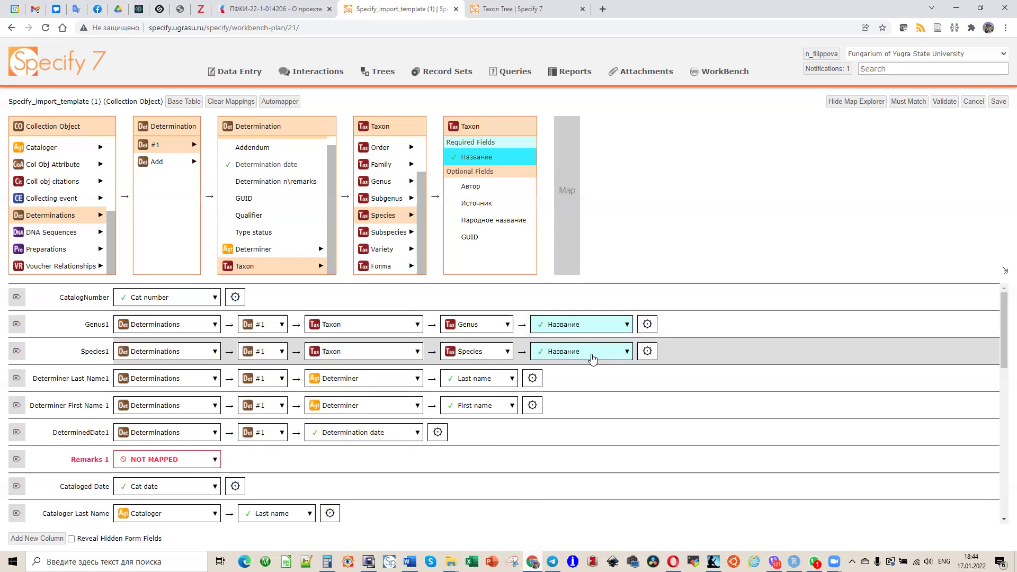
Map the Remarks 1 column to the Determination n\remarks field of Determinations #1
drag(1002, 359, 1003, 370)
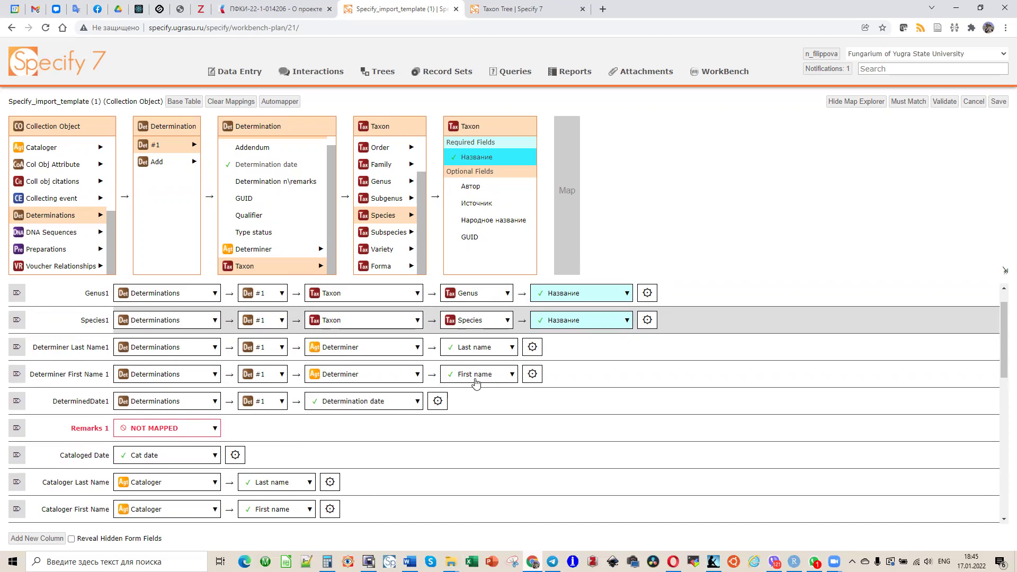
scroll(474, 377, down, 1)
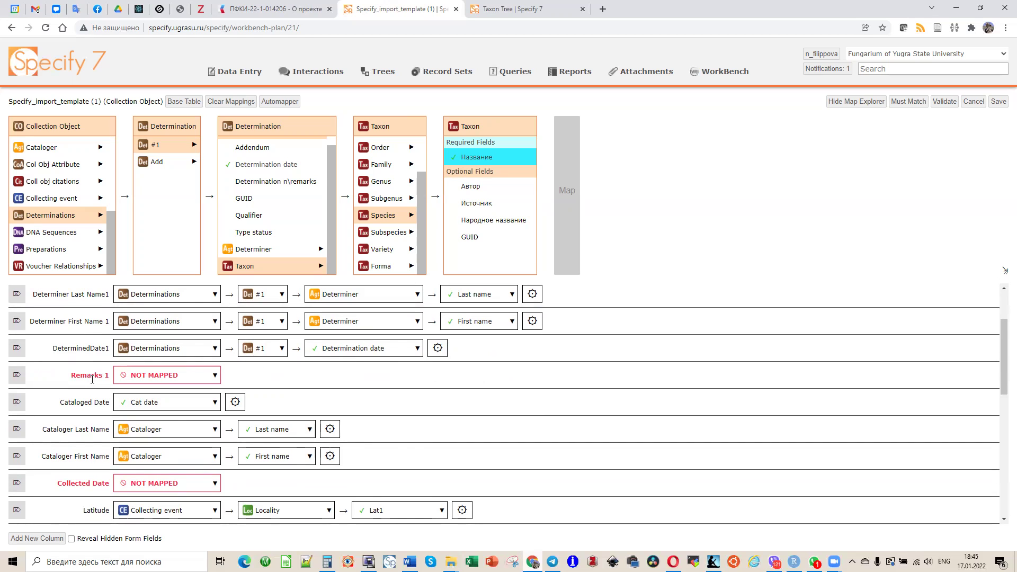
click(162, 379)
scroll(162, 408, down, 3)
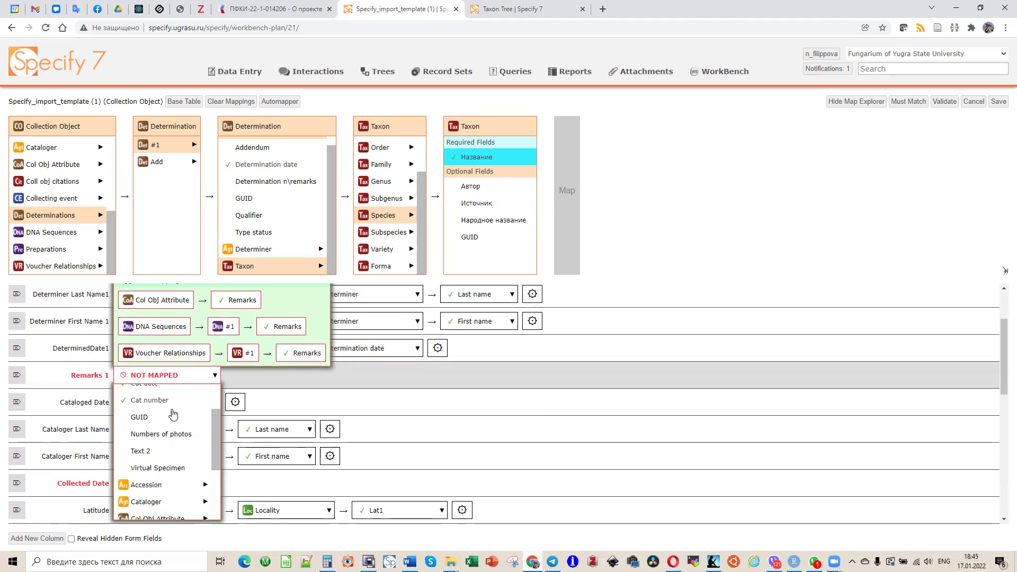
click(157, 466)
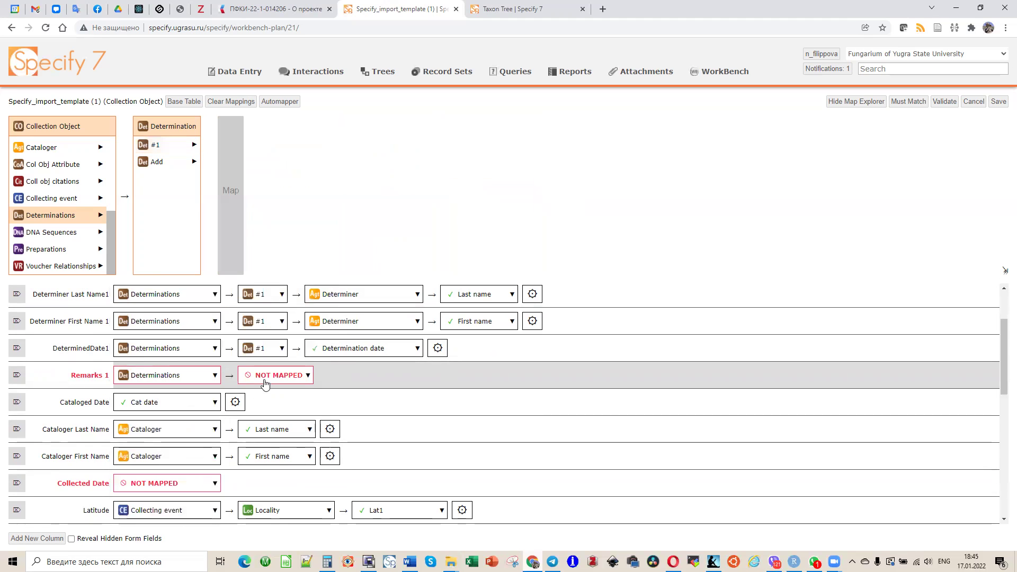
click(268, 379)
click(263, 392)
click(341, 379)
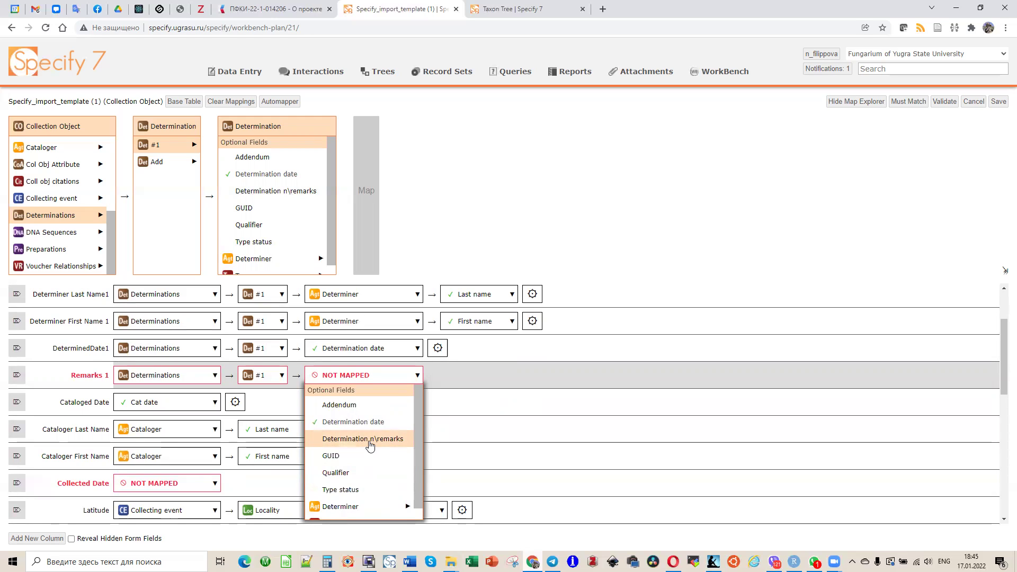
click(370, 442)
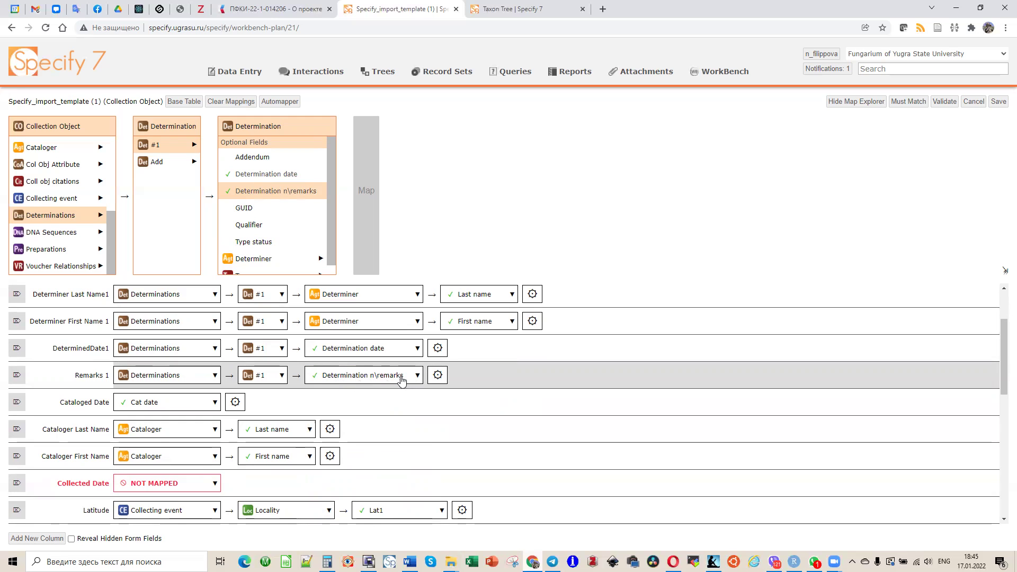
Review the column mappings from CatalogNumber through the determination, cataloger and coordinate columns, looking for columns still unmapped
scroll(588, 389, up, 2)
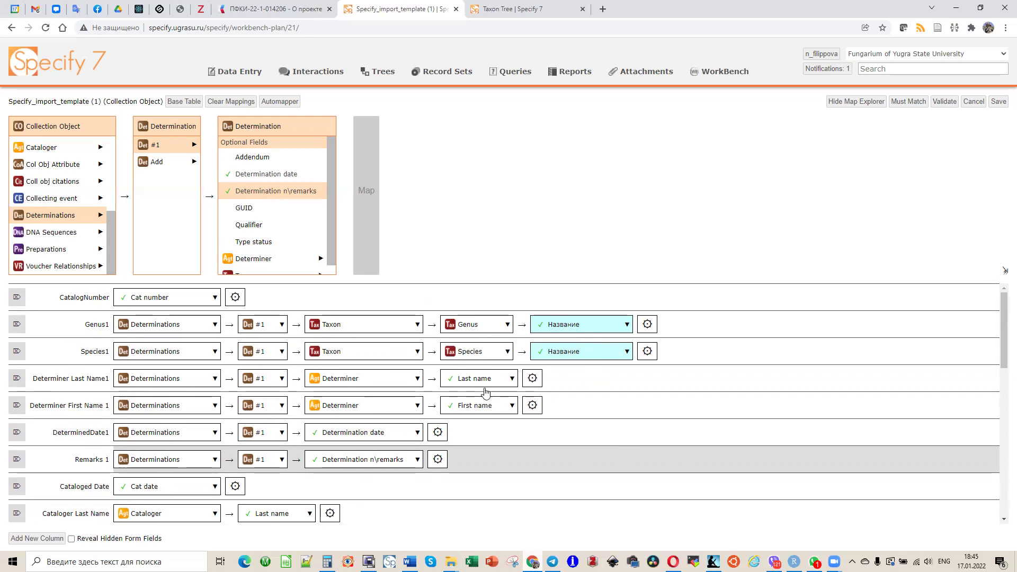
scroll(609, 439, down, 2)
scroll(597, 421, up, 1)
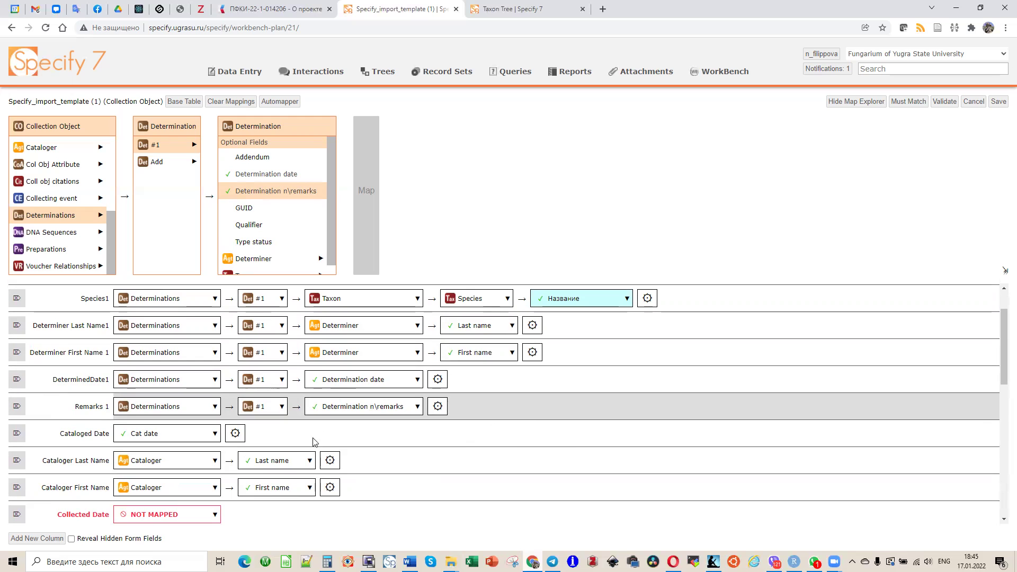
scroll(606, 429, down, 1)
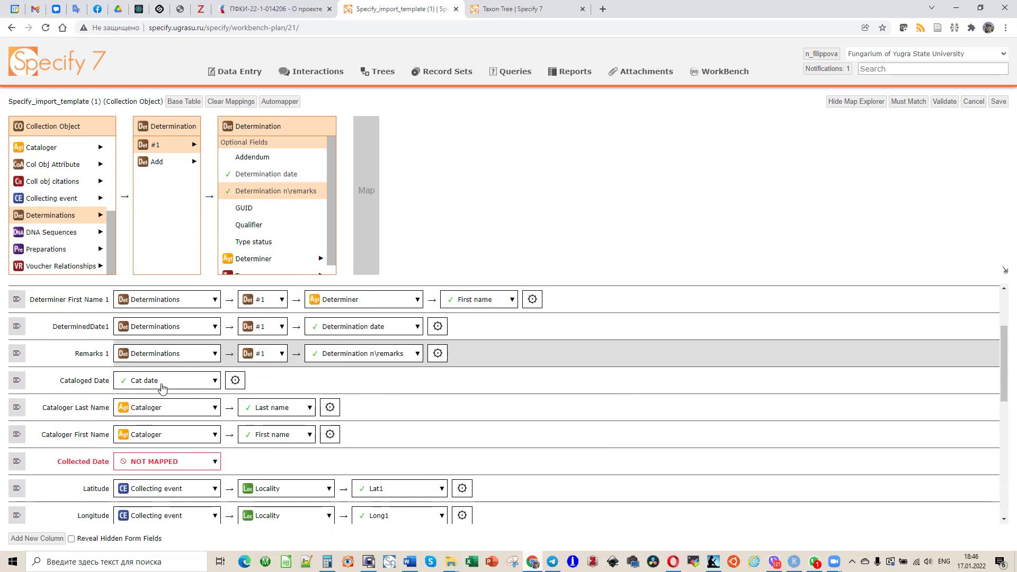
scroll(163, 386, down, 2)
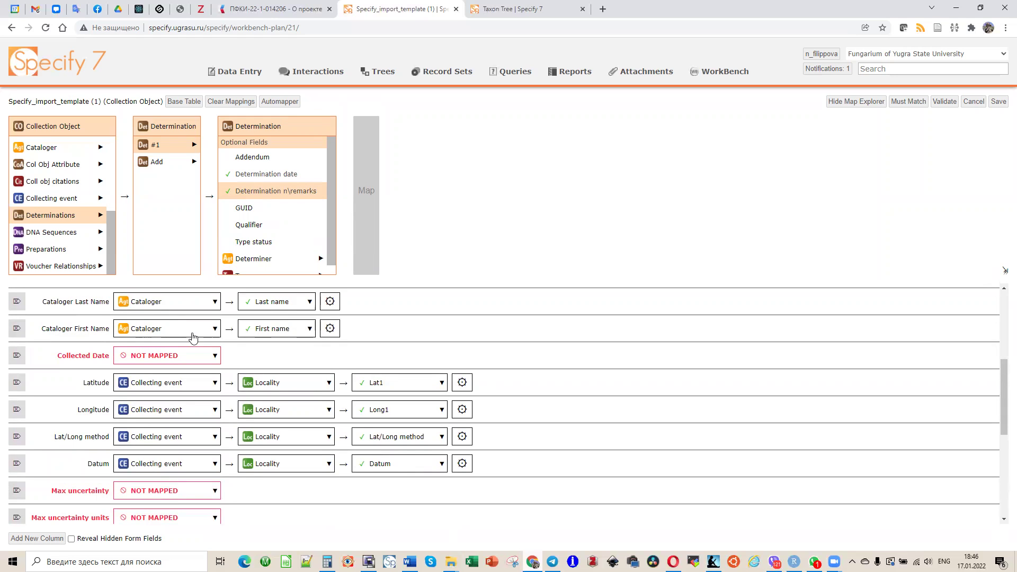
scroll(185, 349, up, 1)
scroll(85, 318, down, 2)
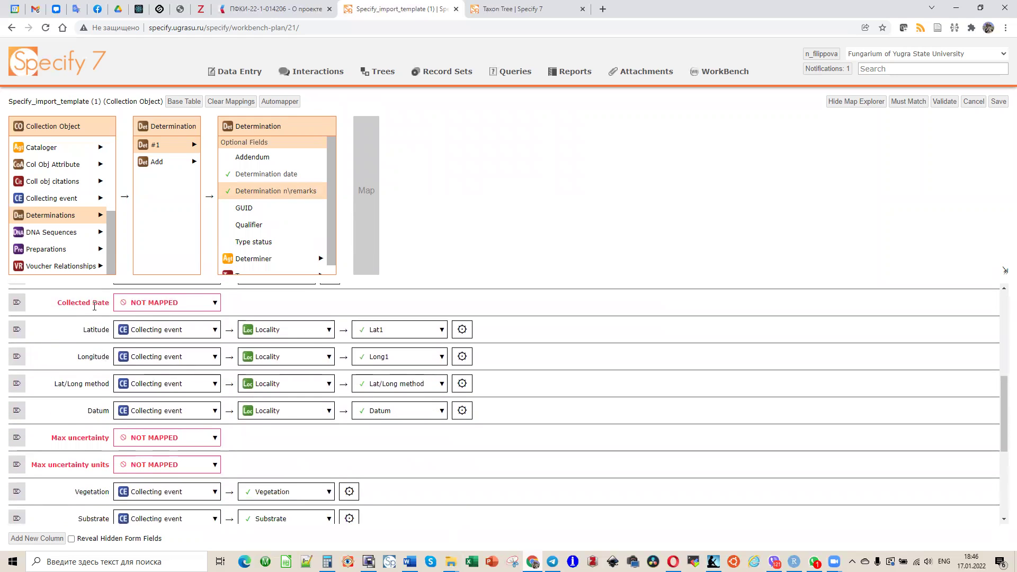
Map the Collected Date column to the Start date field of Collecting event
click(154, 306)
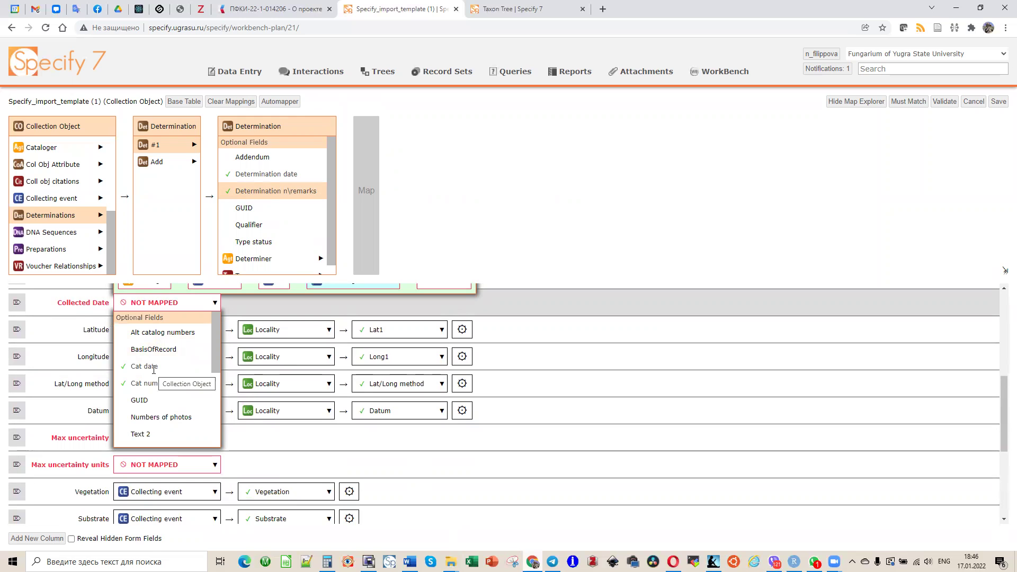
drag(215, 361, 214, 413)
scroll(215, 413, down, 2)
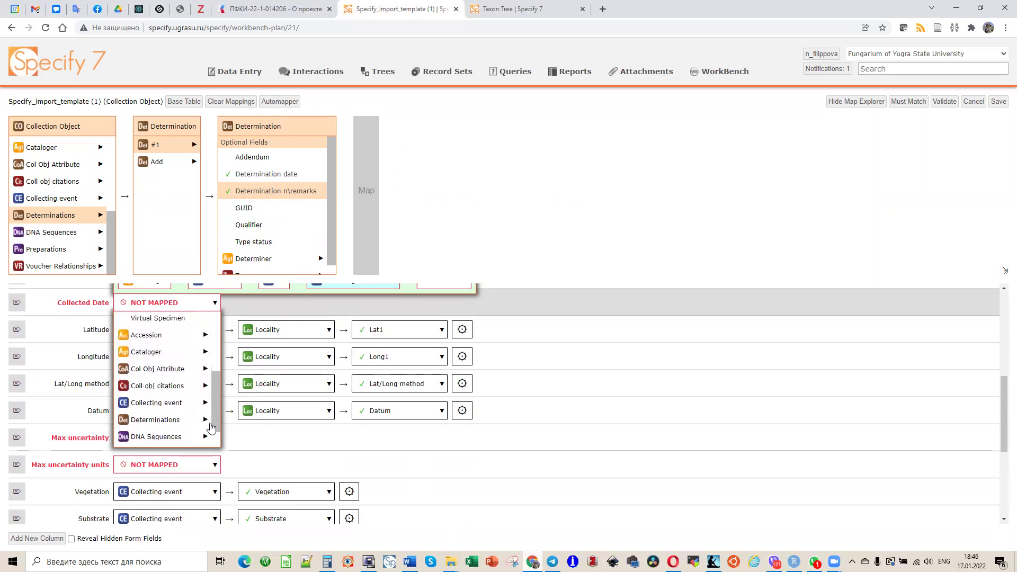
click(185, 397)
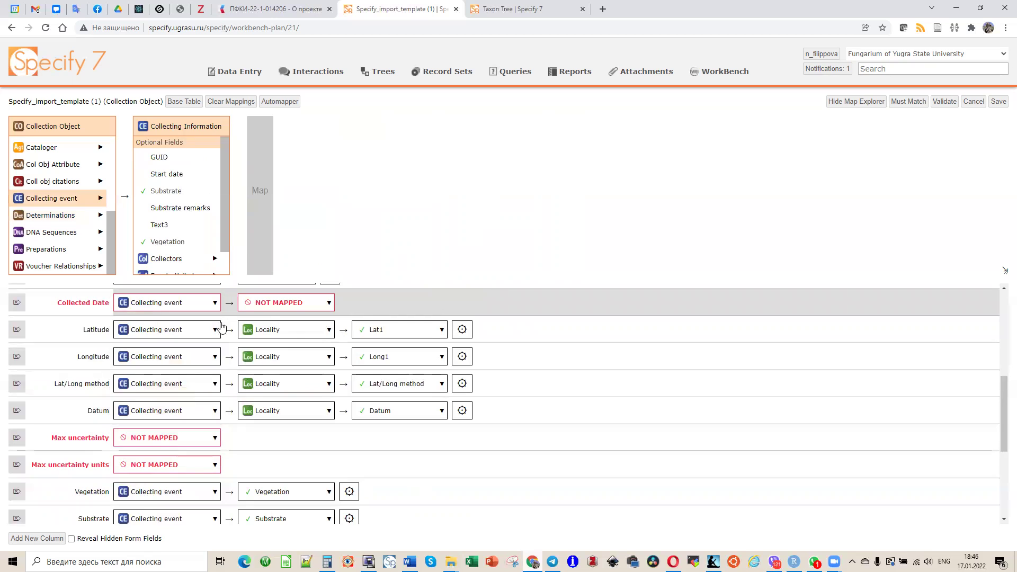
click(273, 306)
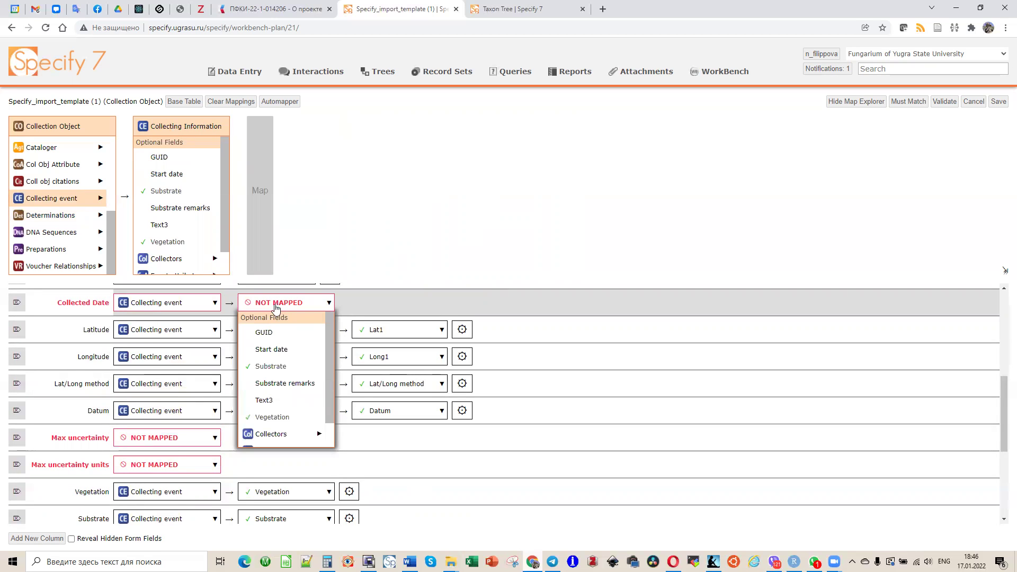
drag(332, 370, 334, 386)
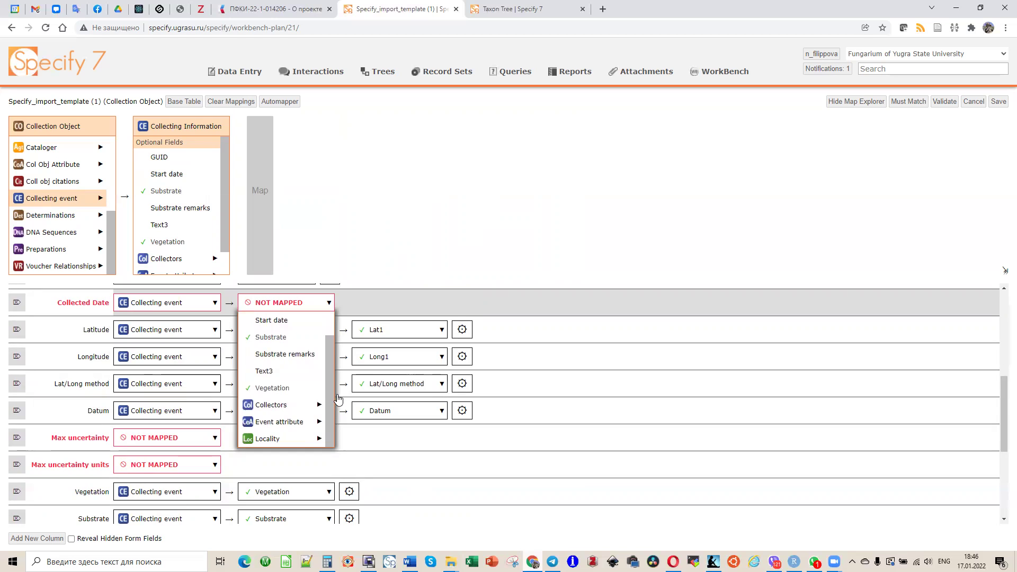
scroll(321, 360, up, 1)
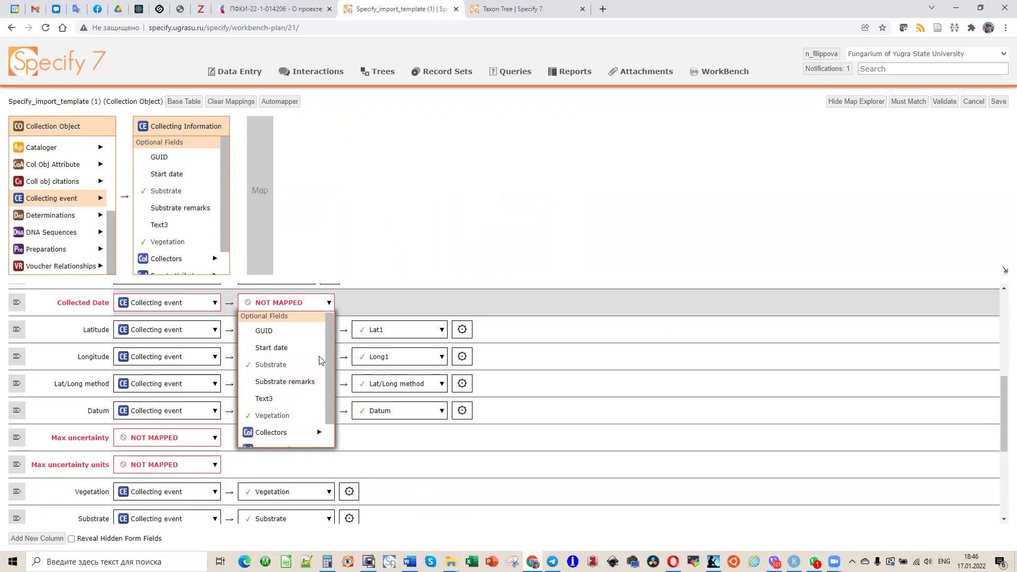
click(272, 348)
scroll(396, 356, up, 1)
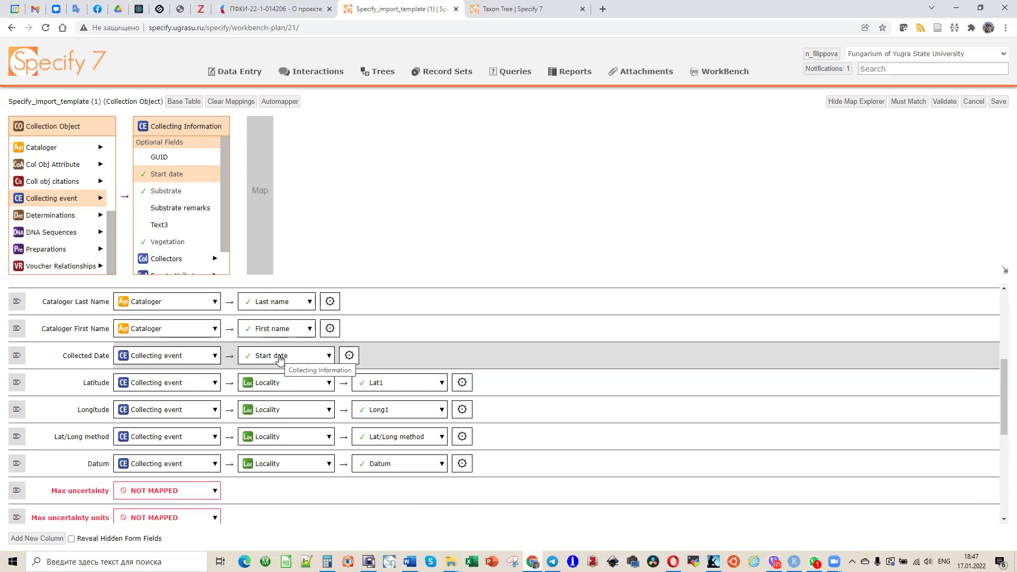
Map the Max uncertainty column to Collecting event, Locality, Geo coord details #1, and its Max Uncertainty field
scroll(288, 358, down, 1)
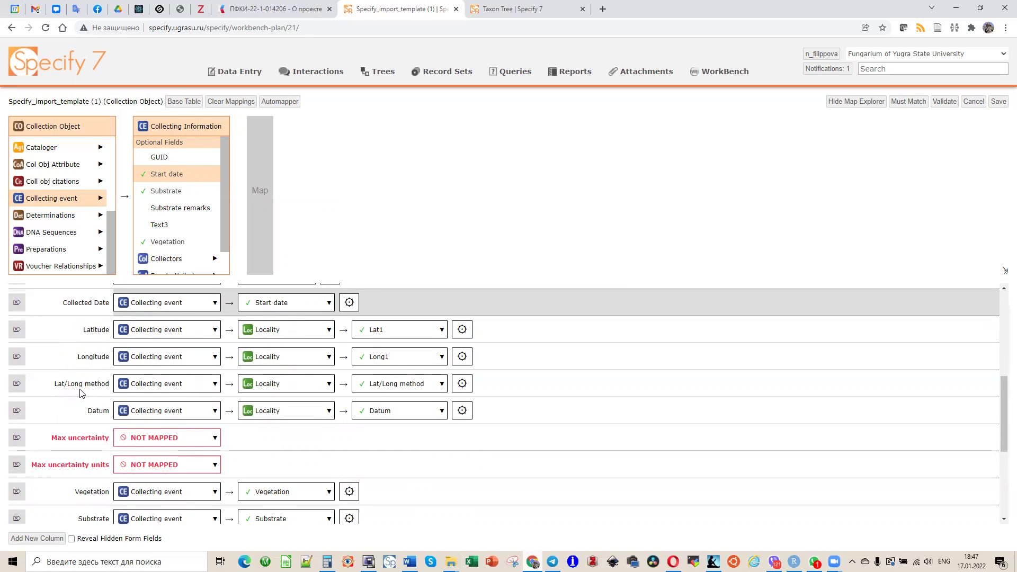
scroll(82, 392, down, 1)
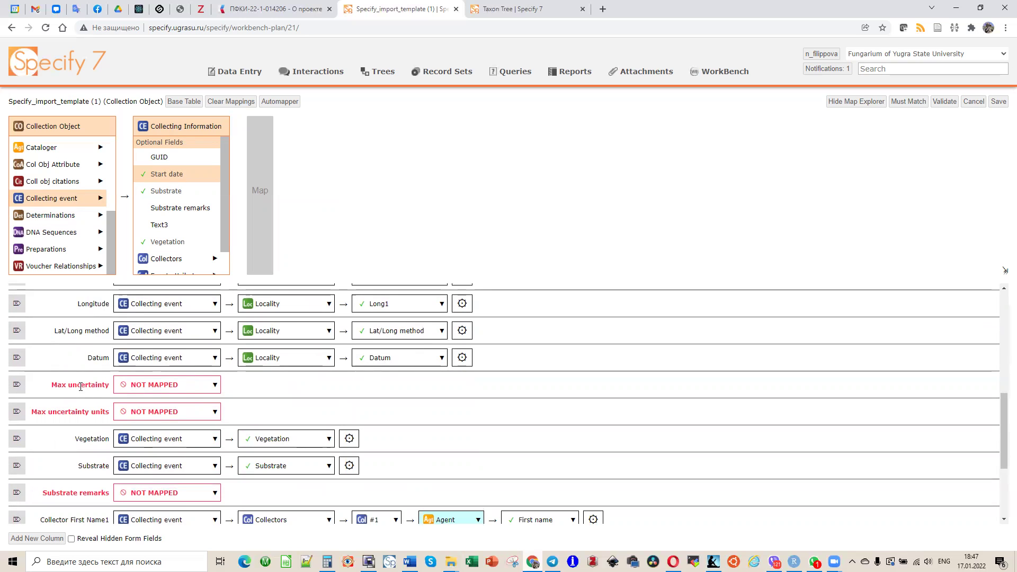
click(155, 386)
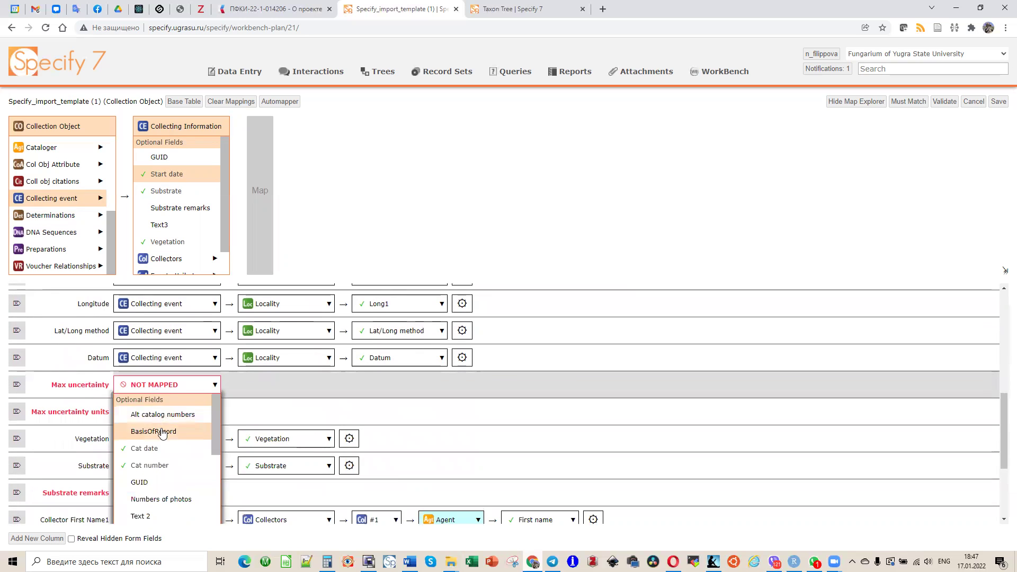
scroll(163, 433, down, 3)
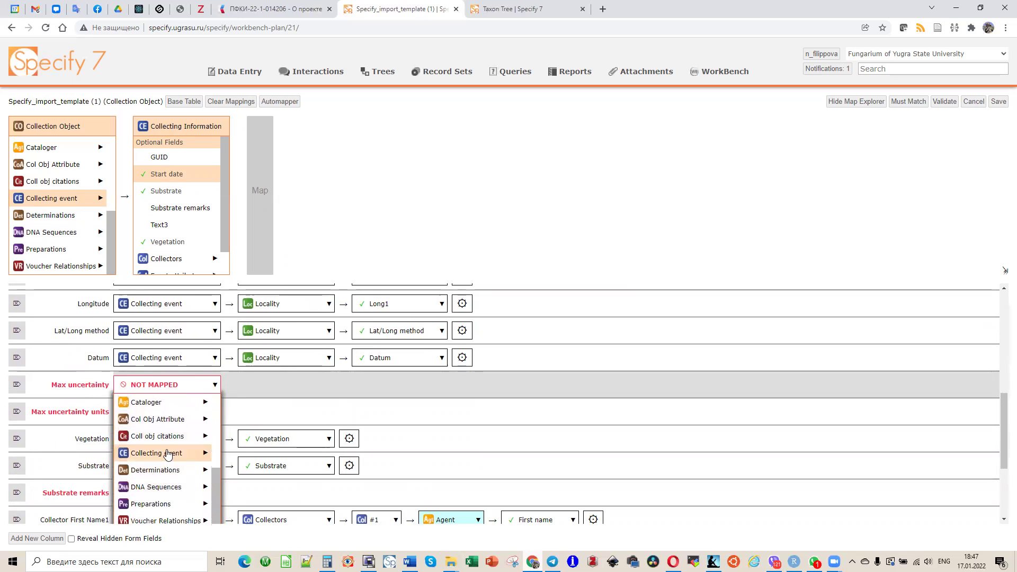
click(168, 454)
click(269, 385)
scroll(278, 444, down, 5)
click(267, 415)
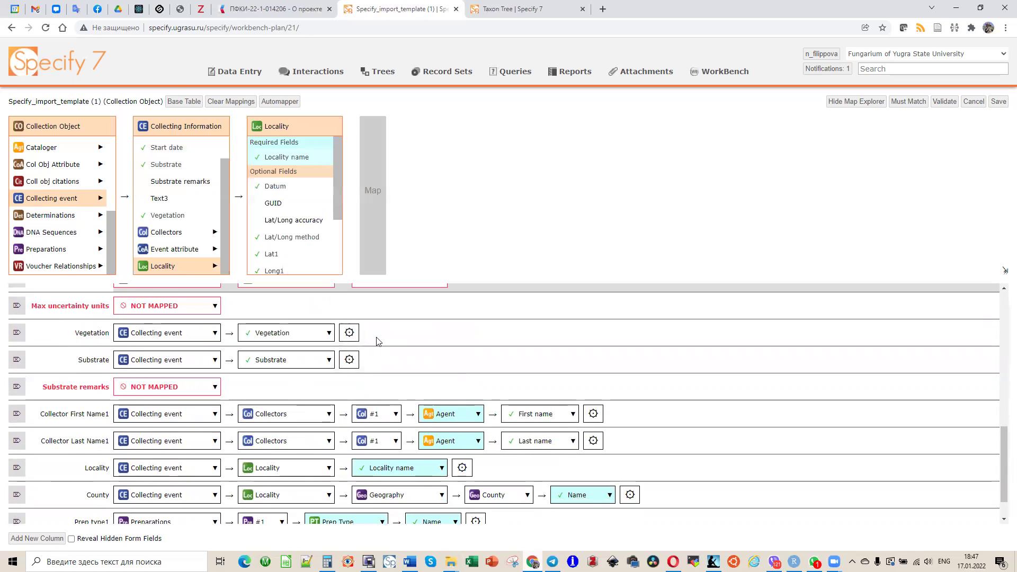
scroll(378, 340, up, 1)
click(397, 334)
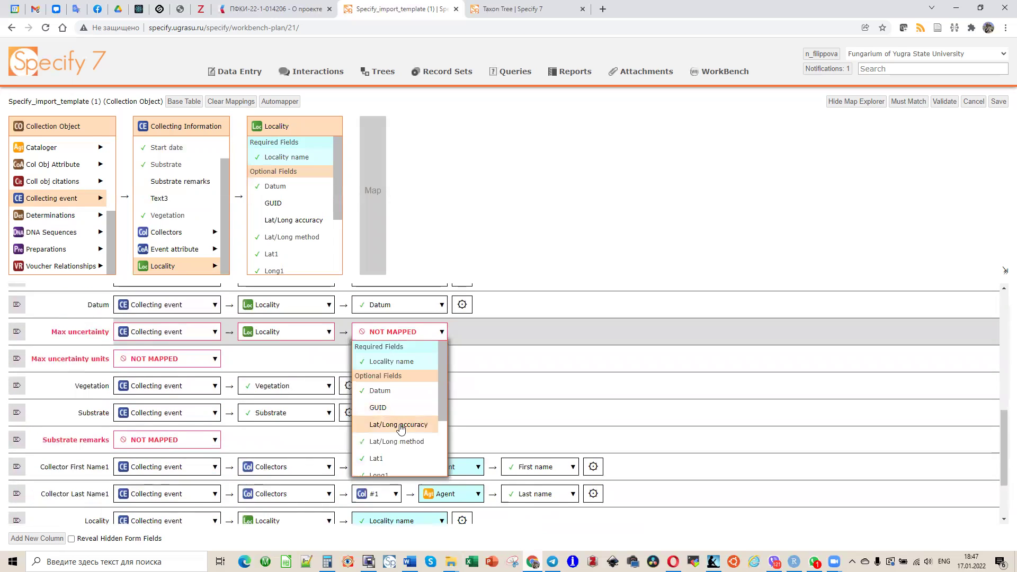
scroll(409, 447, down, 3)
click(415, 451)
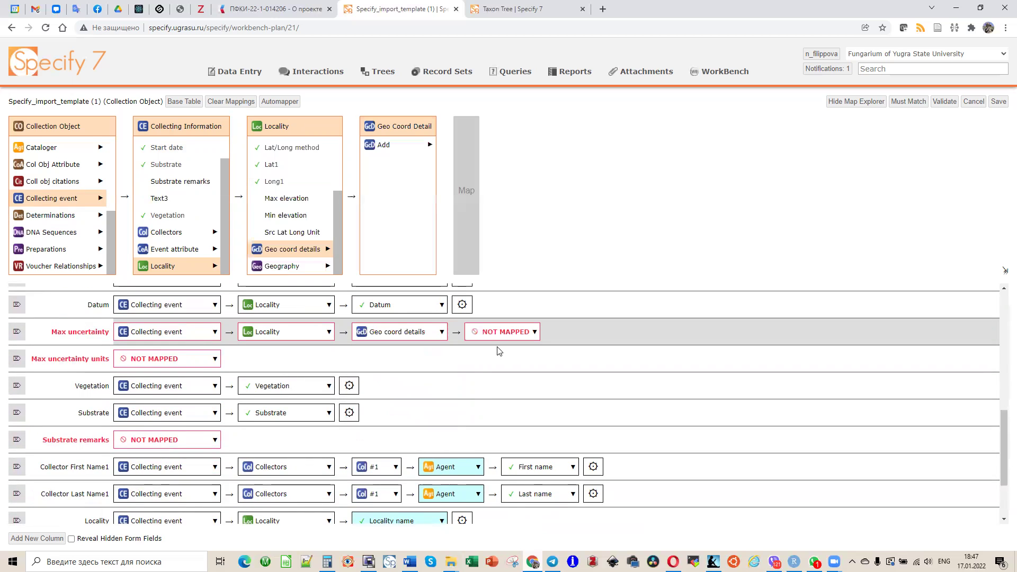
click(501, 338)
click(496, 349)
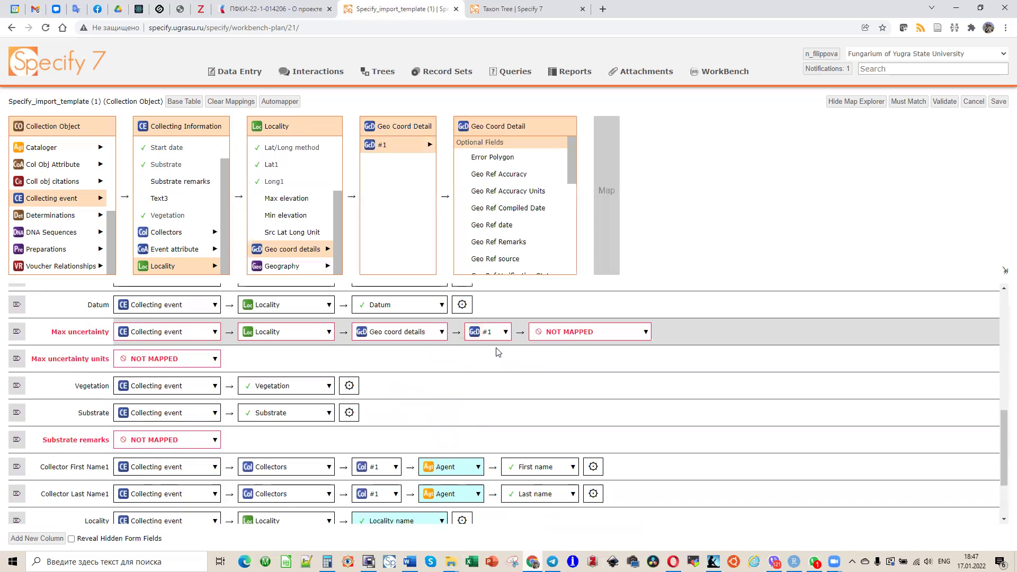
click(569, 334)
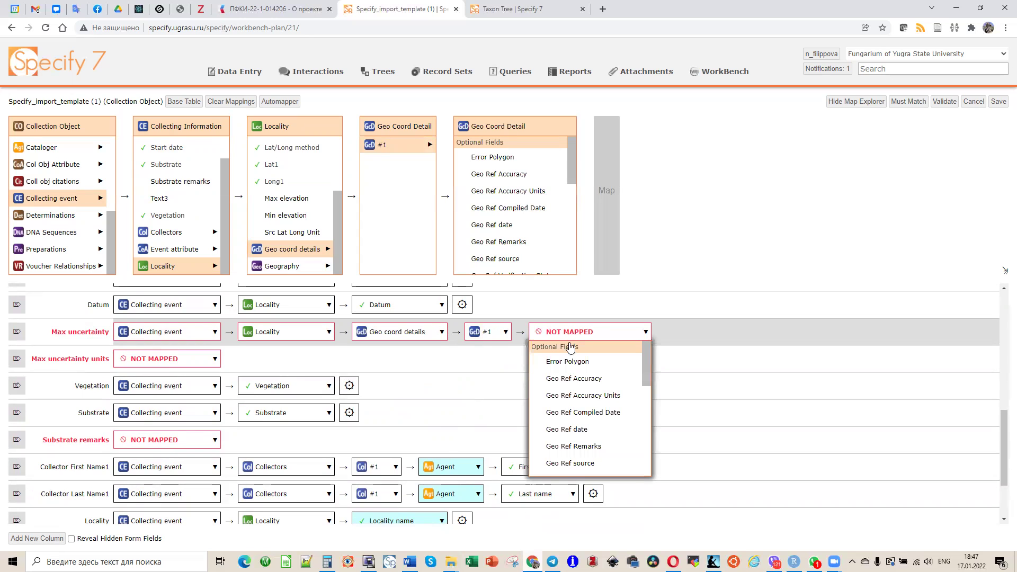
scroll(587, 394, down, 2)
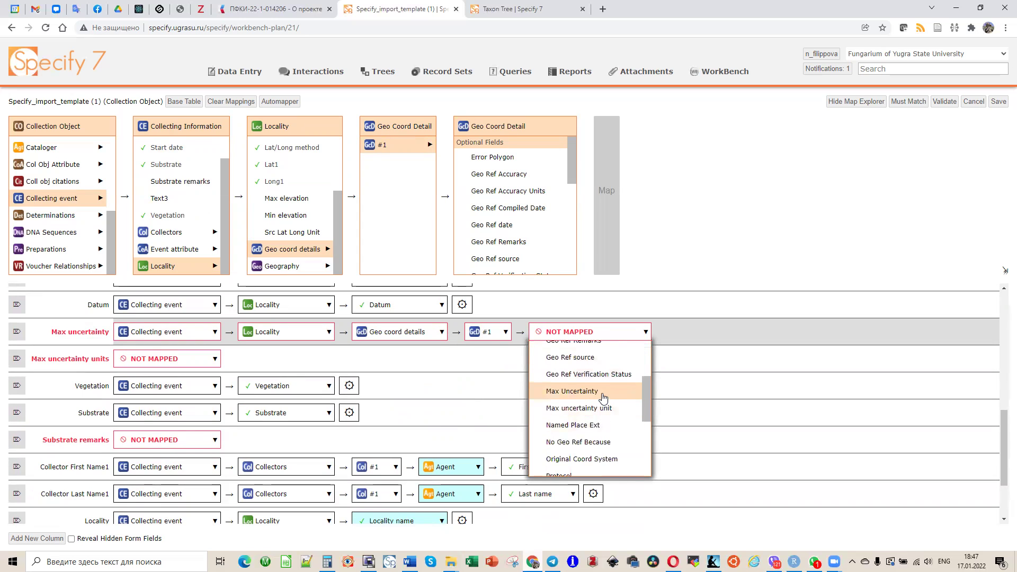
click(603, 394)
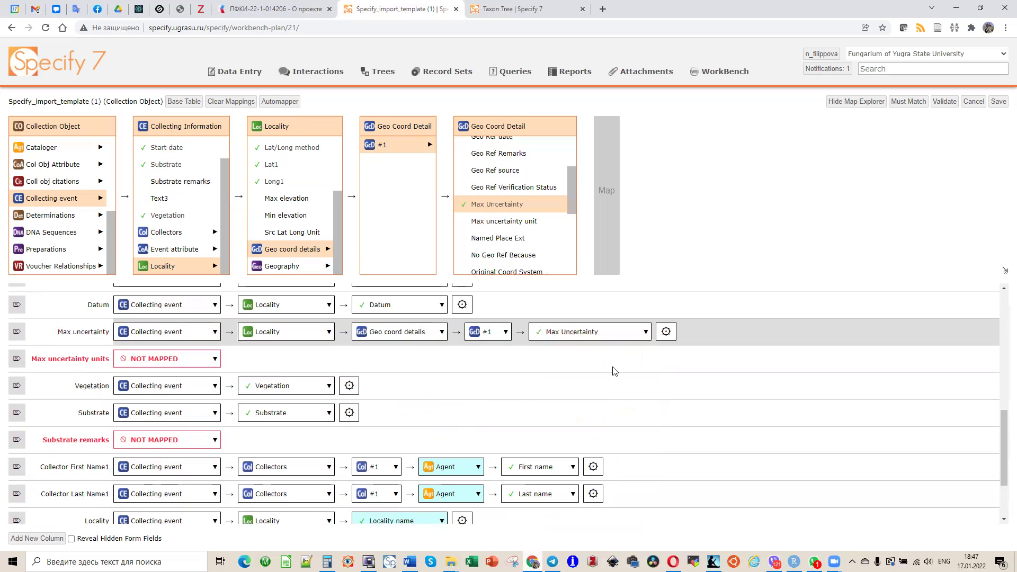
Map the Max uncertainty units column to Collecting event, Locality, Geo coord details #1, and its Max uncertainty unit field
click(166, 364)
scroll(175, 402, down, 5)
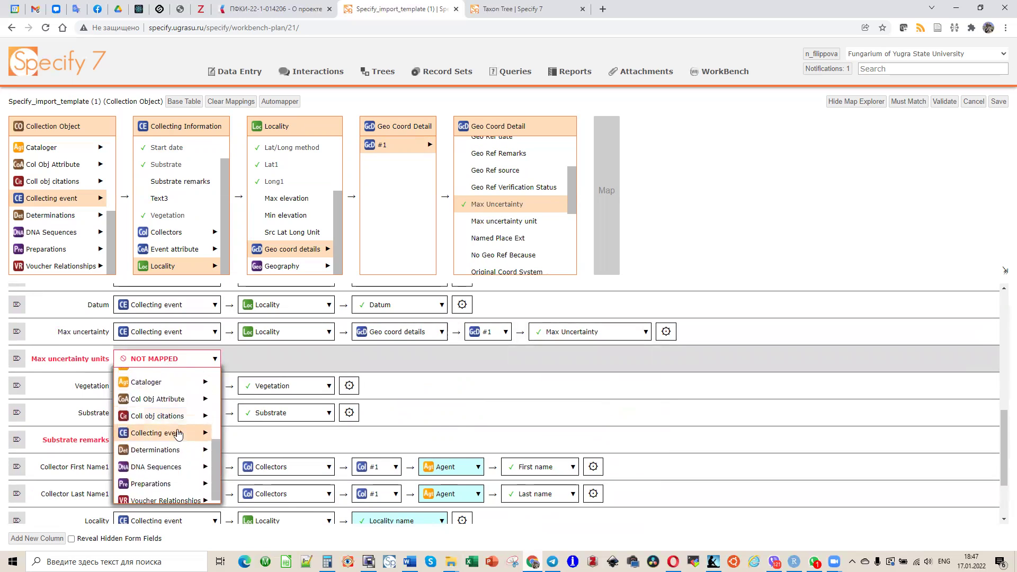
click(178, 434)
click(263, 360)
scroll(267, 457, down, 2)
click(270, 492)
click(389, 360)
scroll(401, 424, down, 4)
click(403, 482)
click(503, 359)
click(490, 383)
click(562, 362)
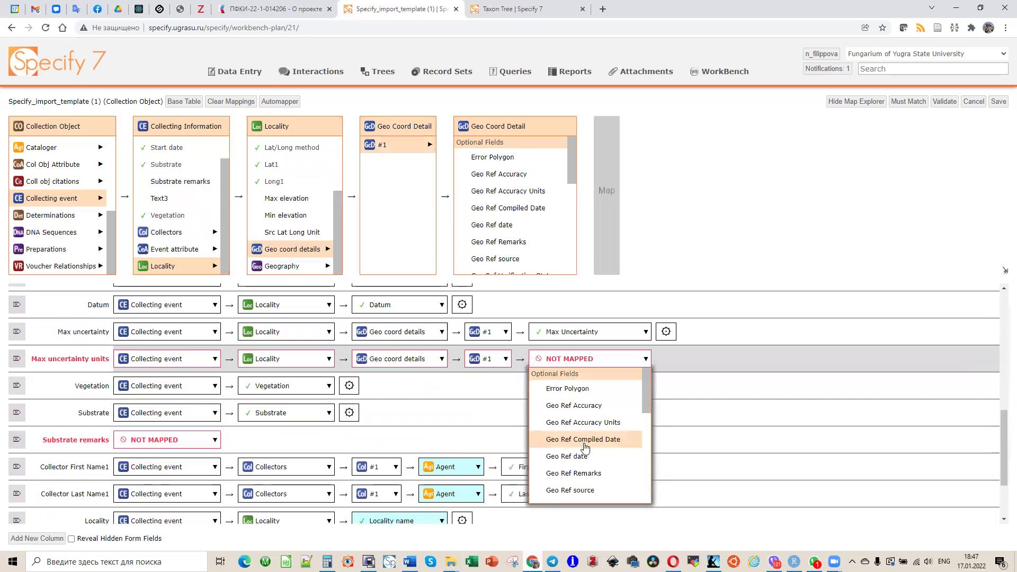
scroll(585, 448, down, 3)
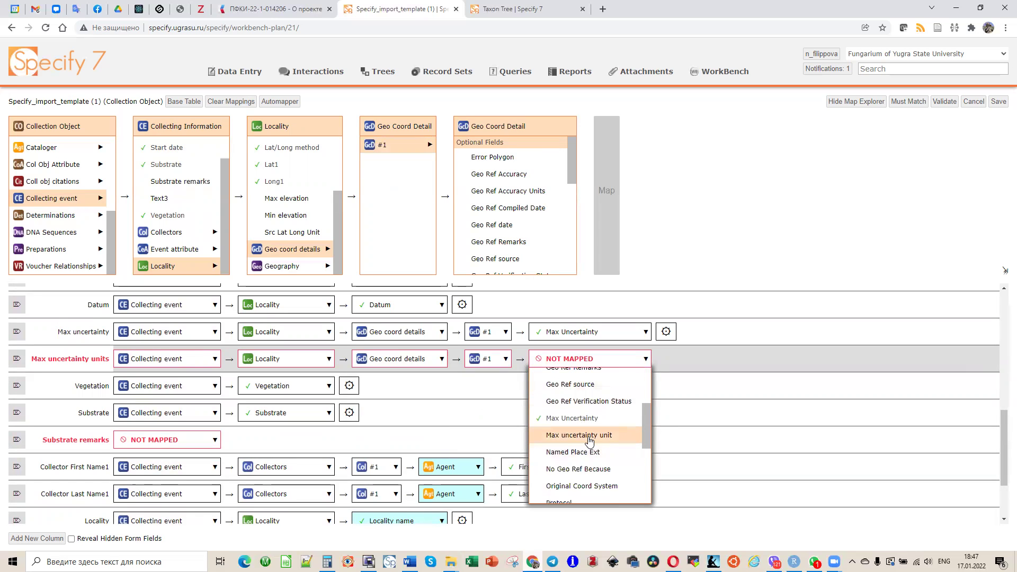
click(589, 435)
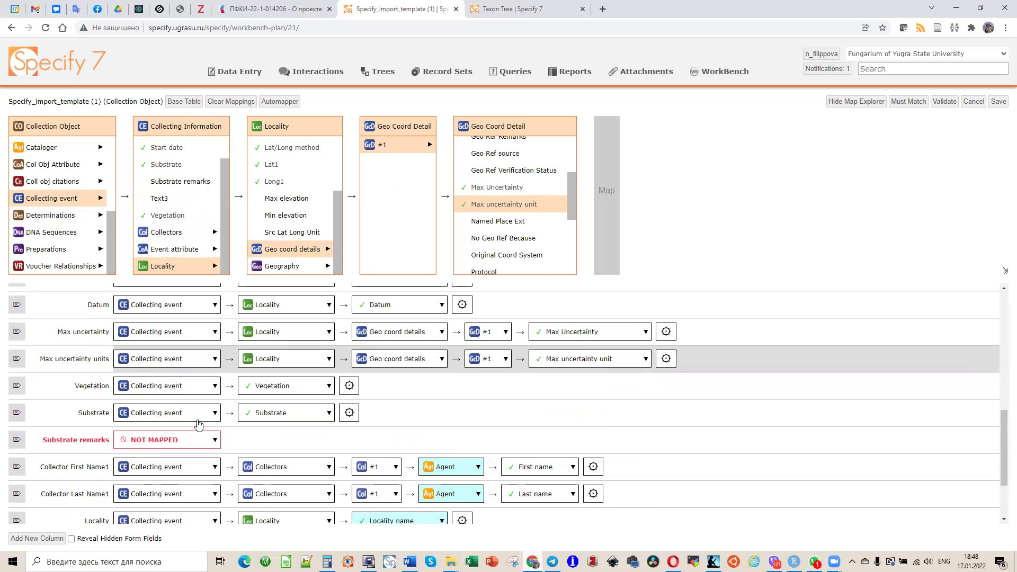
Map the Substrate remarks column to the Substrate remarks field of Collecting event
scroll(275, 416, down, 1)
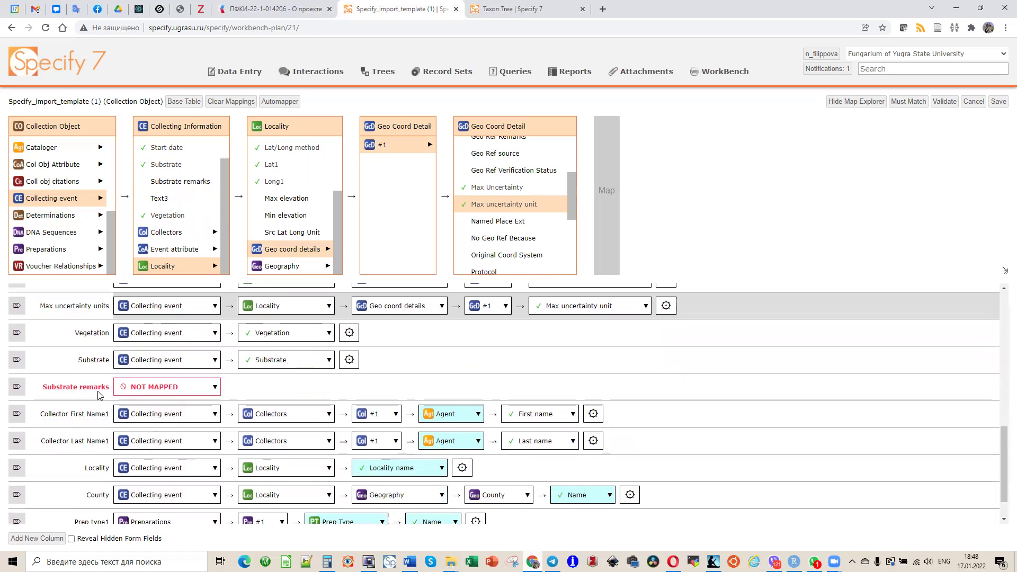
click(149, 392)
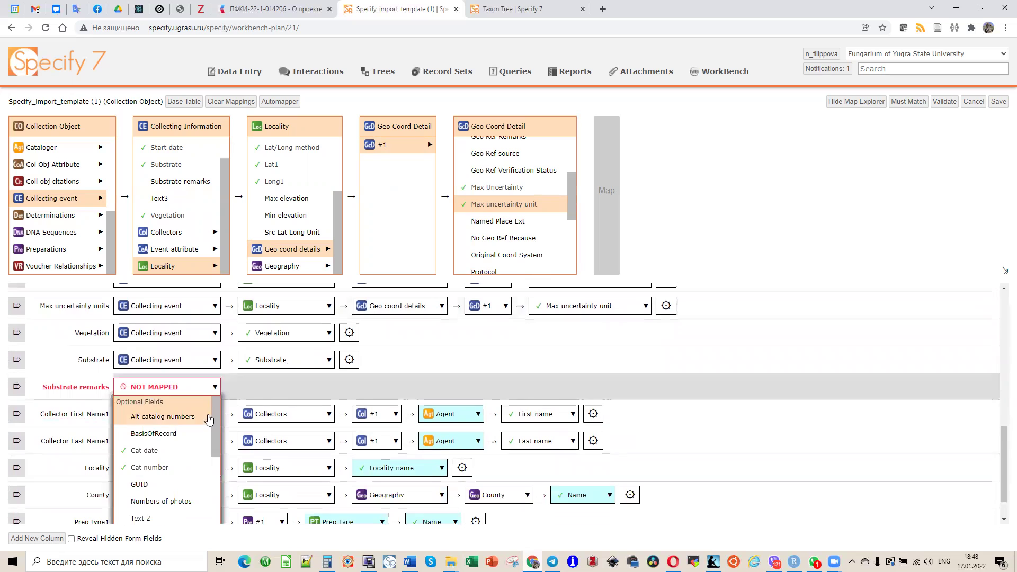
scroll(216, 450, down, 2)
drag(217, 451, 216, 484)
scroll(216, 485, down, 2)
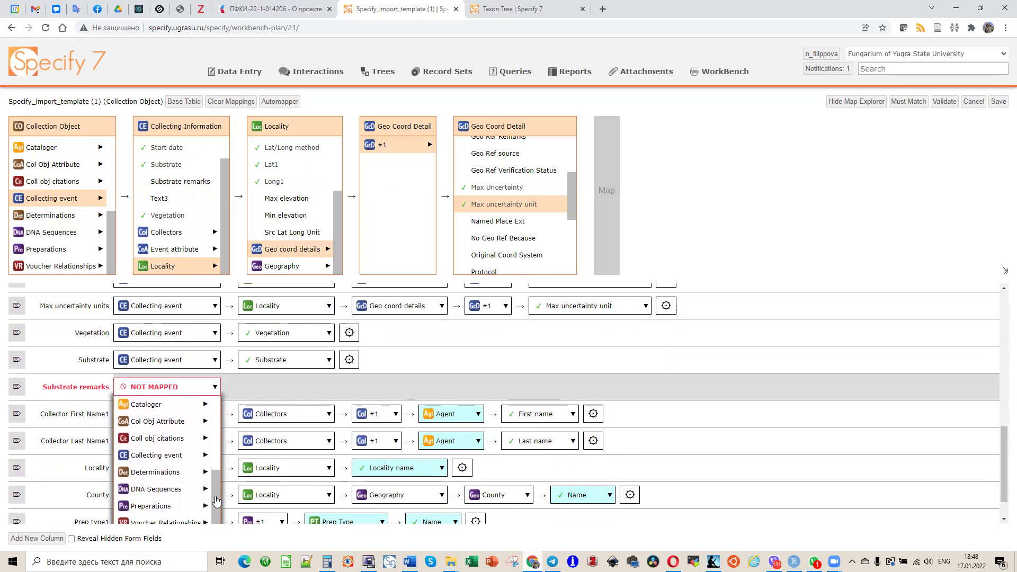
click(178, 456)
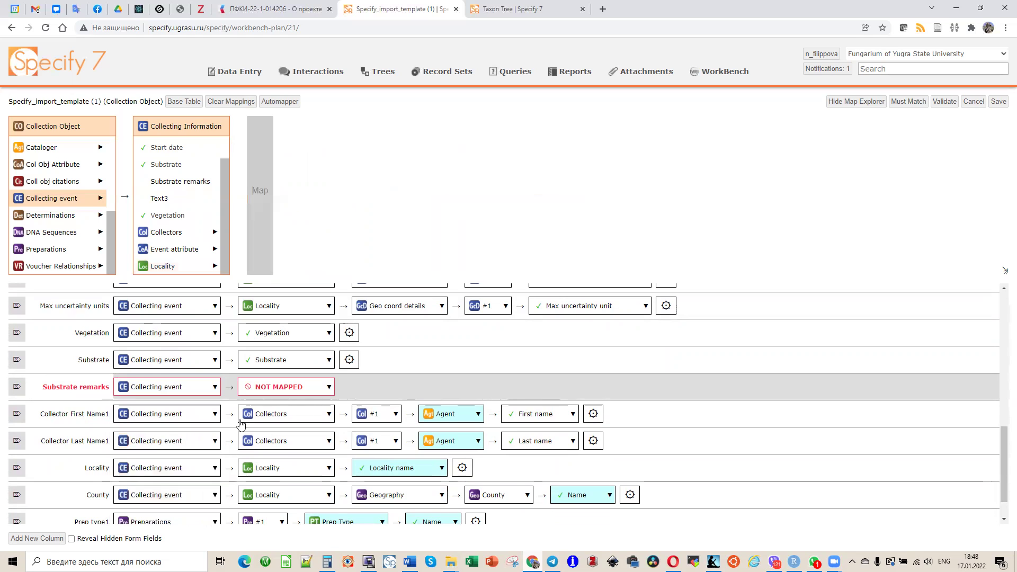
click(274, 391)
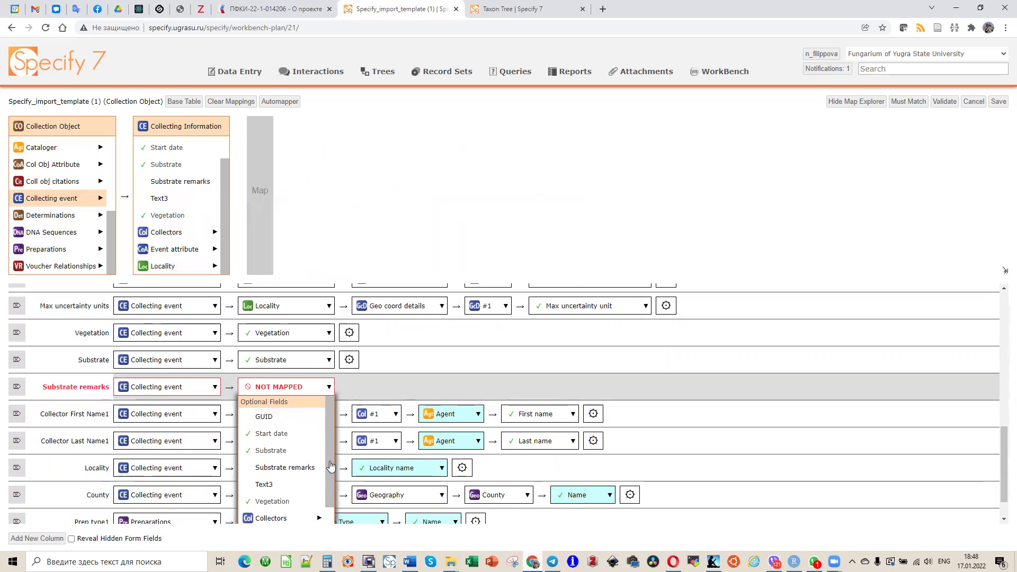
scroll(288, 454, down, 1)
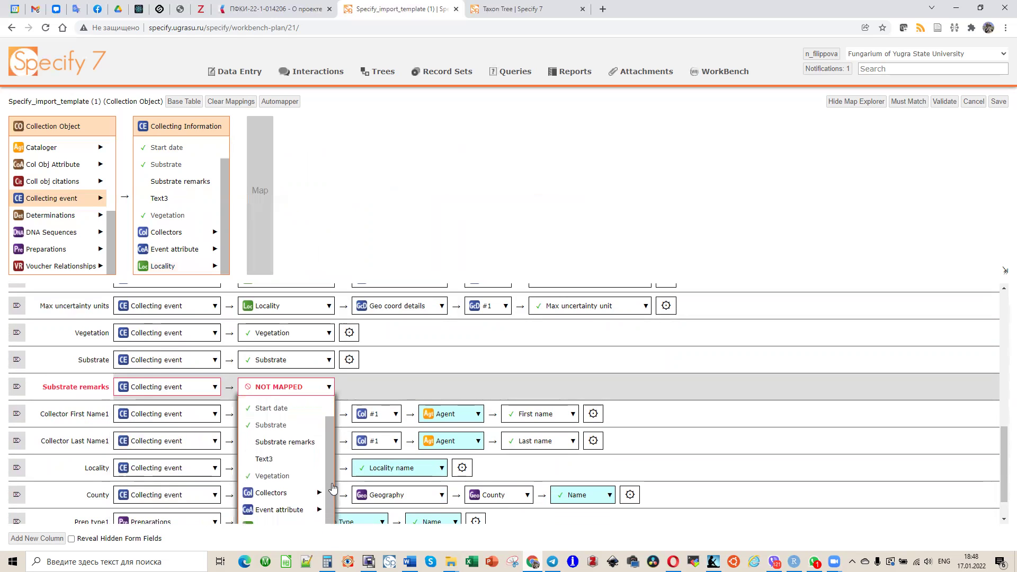
click(276, 442)
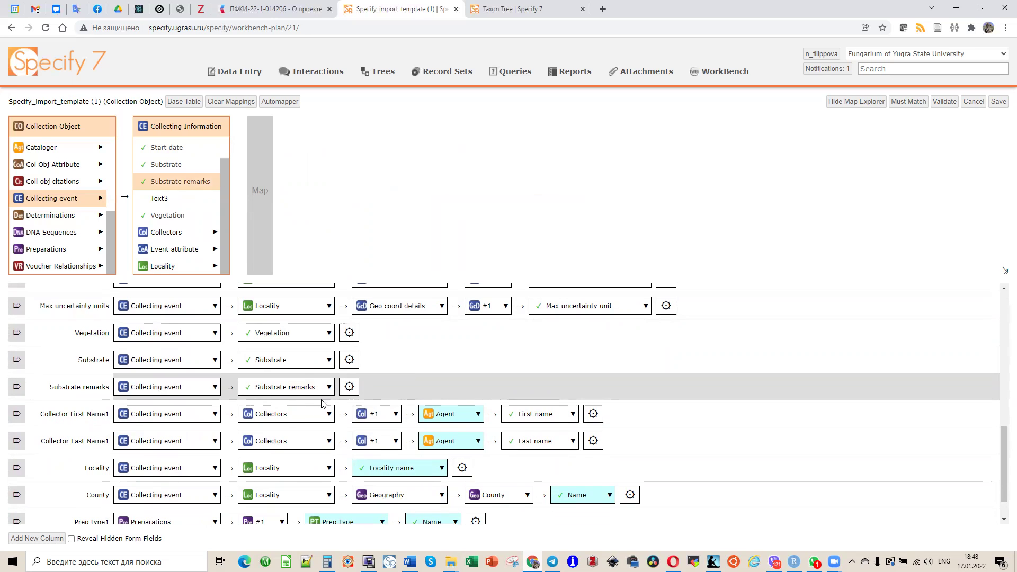
scroll(119, 379, down, 1)
drag(50, 348, 107, 349)
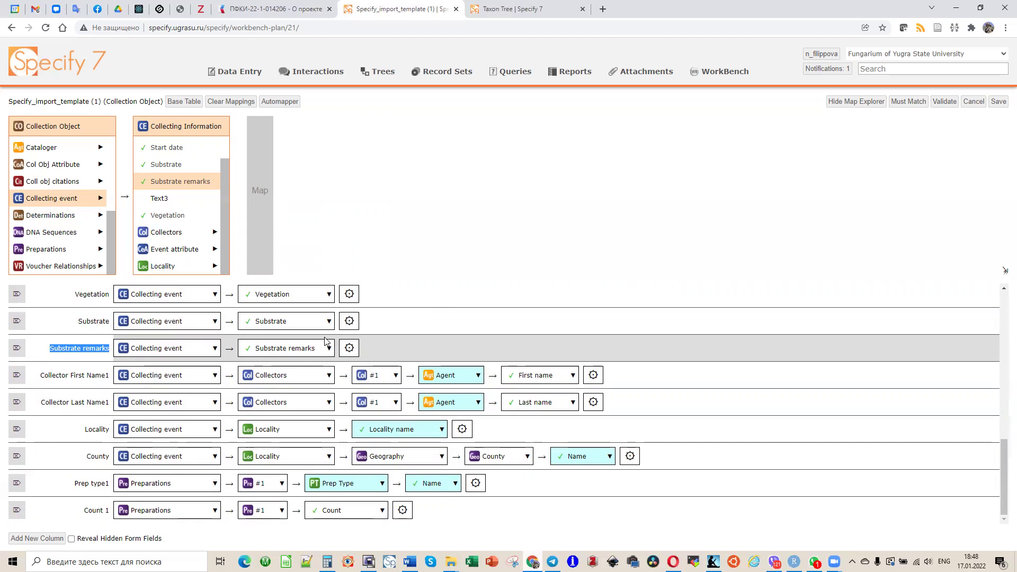
Switch to the desktop and open Specify_import_template.csv in LibreOffice, accepting the text import settings
click(406, 350)
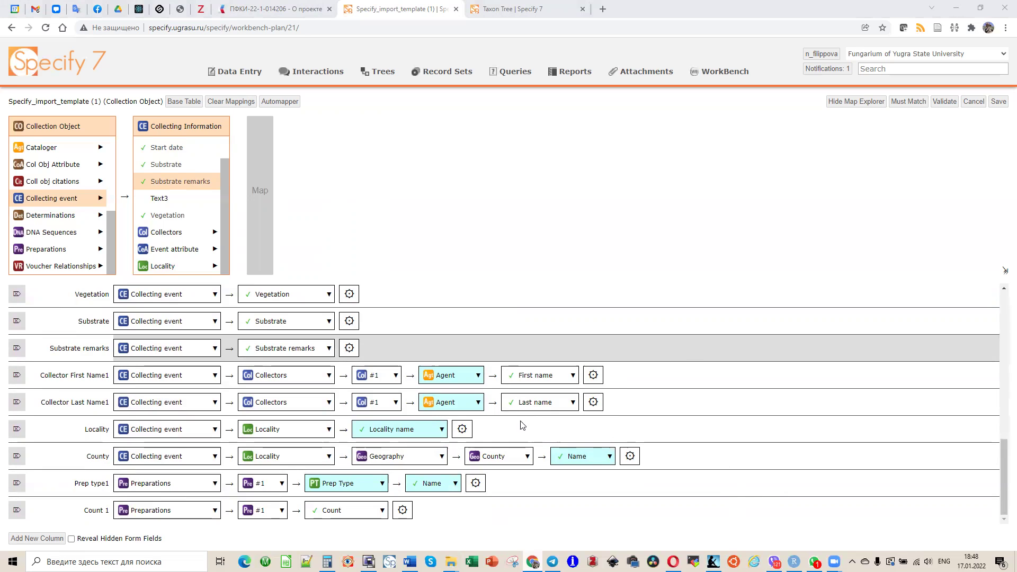
click(956, 8)
right_click(19, 445)
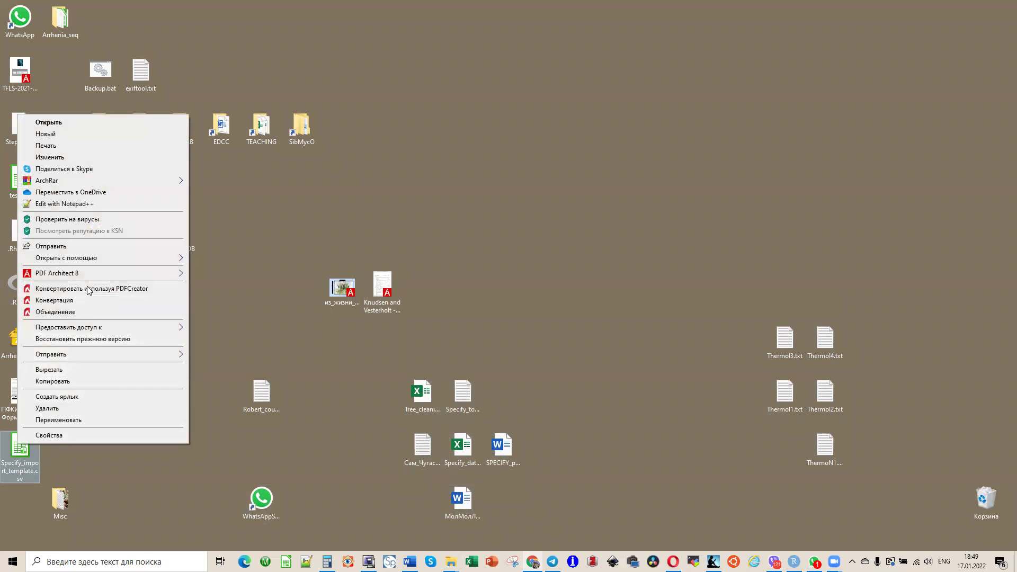
mouse_move(92, 258)
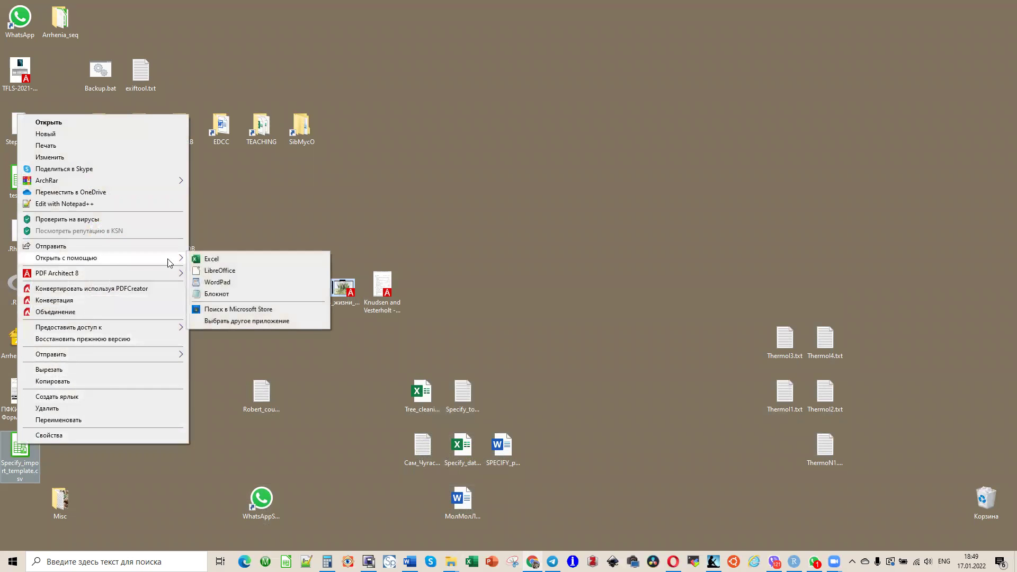
click(212, 270)
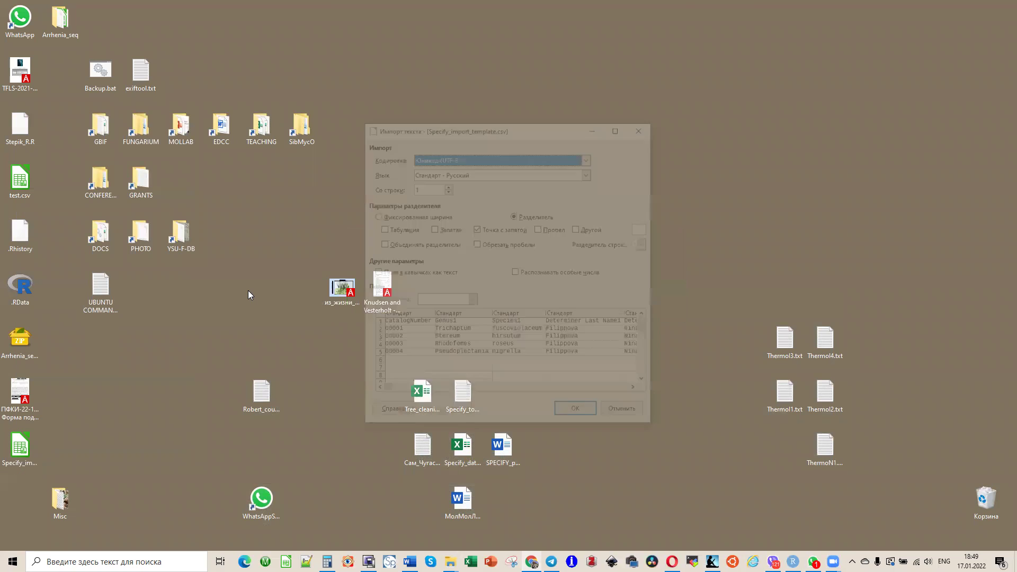
click(579, 411)
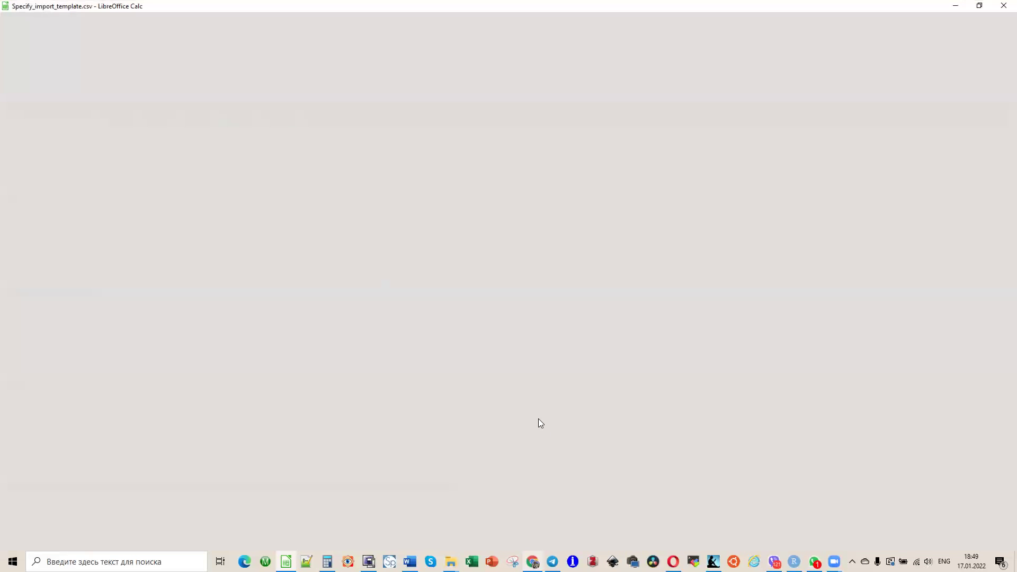
Examine the determination columns from Genus1 to Remarks 1, especially Determiner Last Name1 and Determiner First Name 1
drag(84, 87, 411, 99)
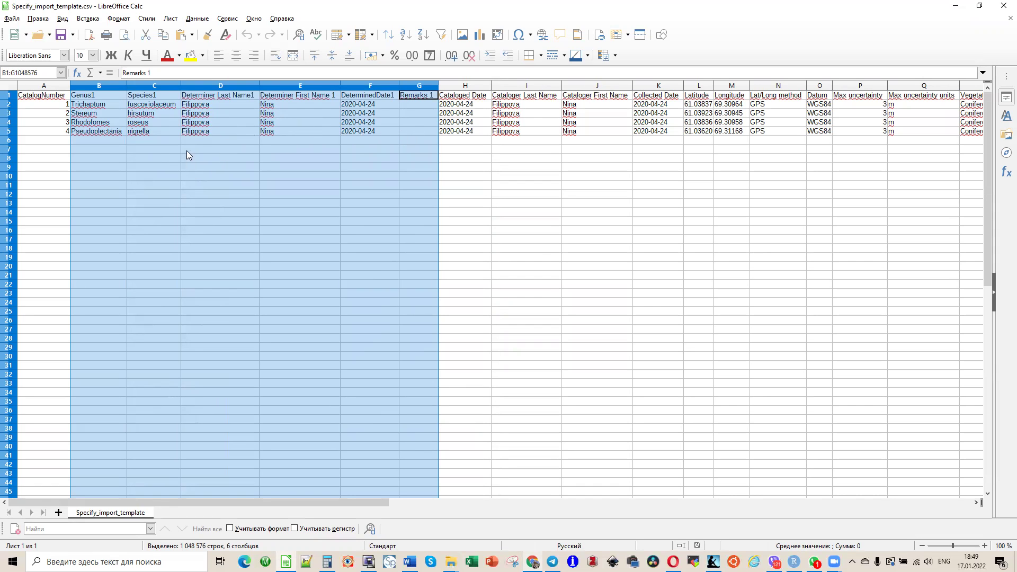
click(200, 115)
click(269, 115)
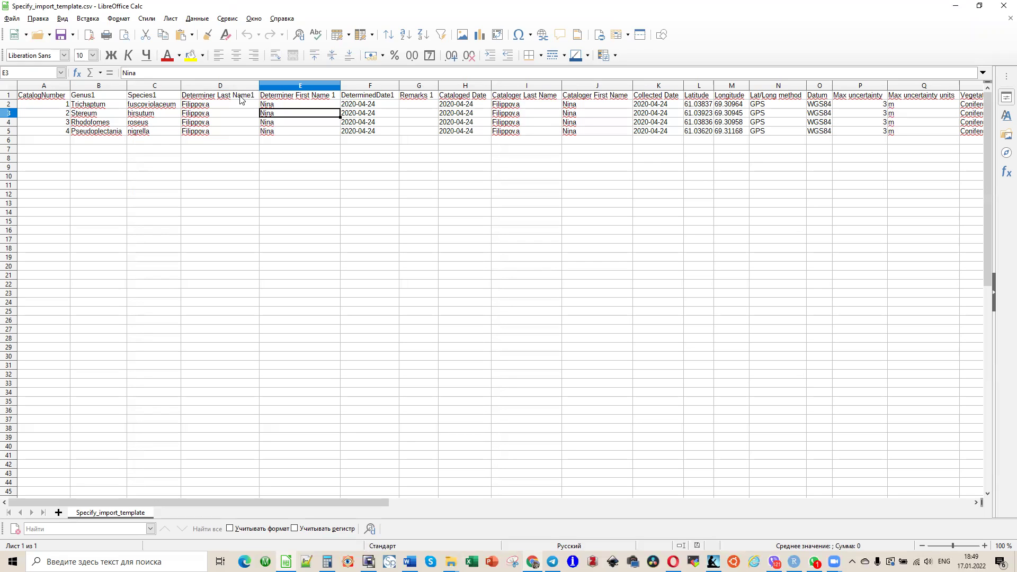
drag(241, 85, 272, 85)
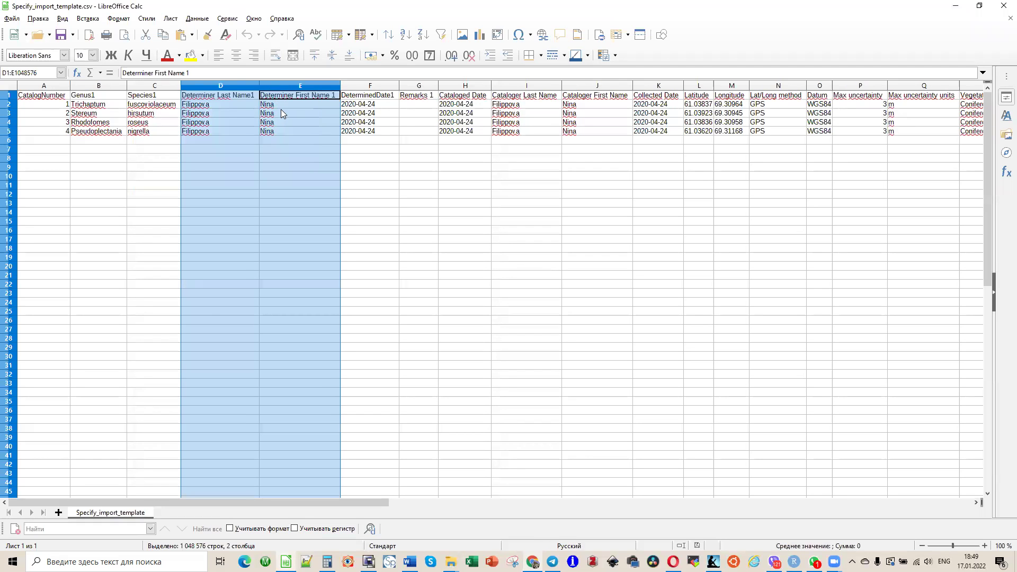
click(280, 107)
mouse_move(258, 85)
mouse_down()
mouse_move(246, 85)
mouse_move(242, 106)
mouse_move(246, 87)
mouse_up()
click(266, 107)
click(272, 126)
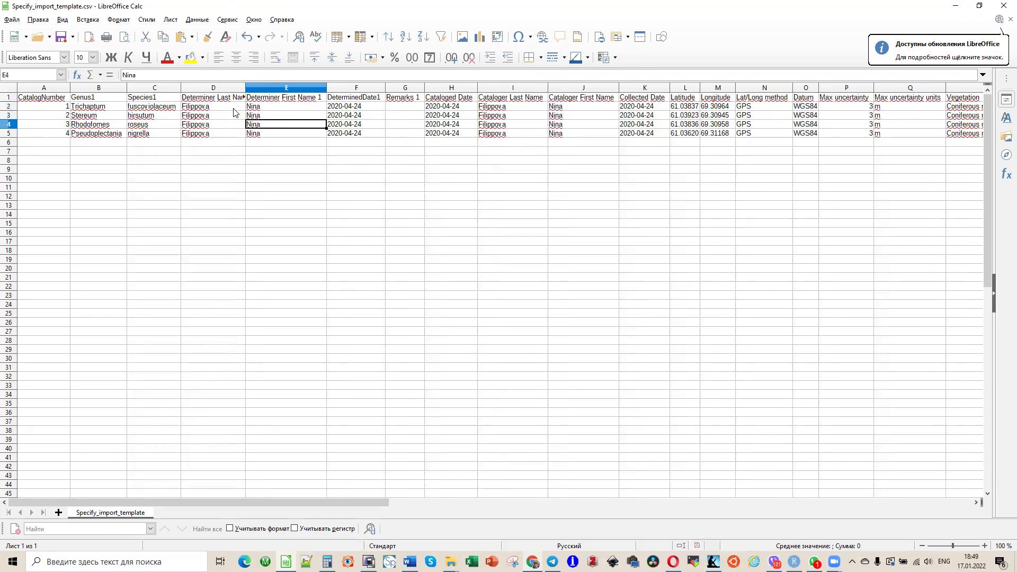
Clear the determiner first name in cell E3 of the Stereum hirsutum record
click(234, 112)
click(266, 109)
click(266, 118)
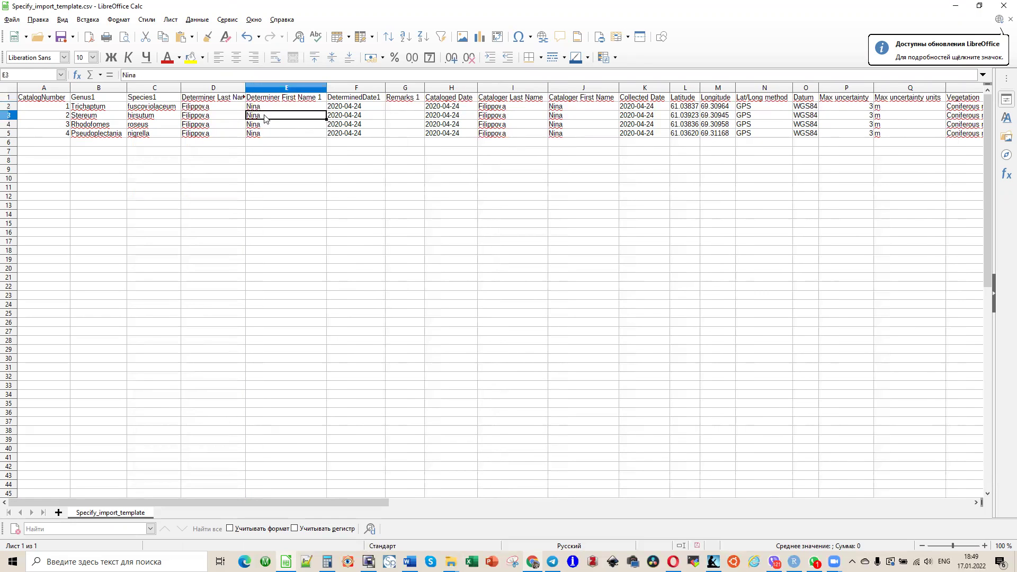
key(Delete)
click(292, 135)
click(284, 117)
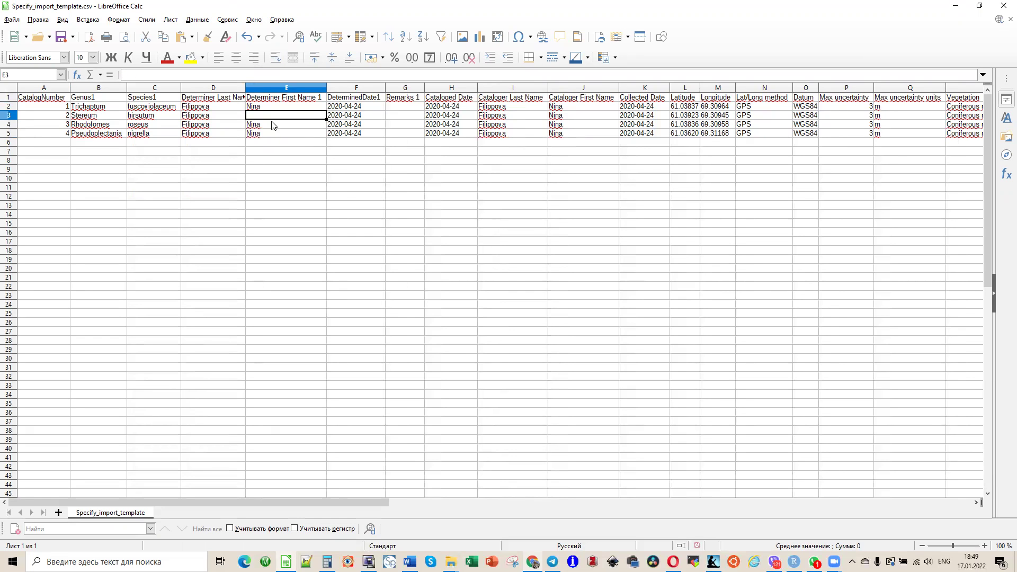
Compare the determiner last name and first name cells of the Stereum hirsutum record with the neighbouring rows
mouse_move(237, 110)
mouse_down()
mouse_move(260, 110)
mouse_move(231, 118)
mouse_up()
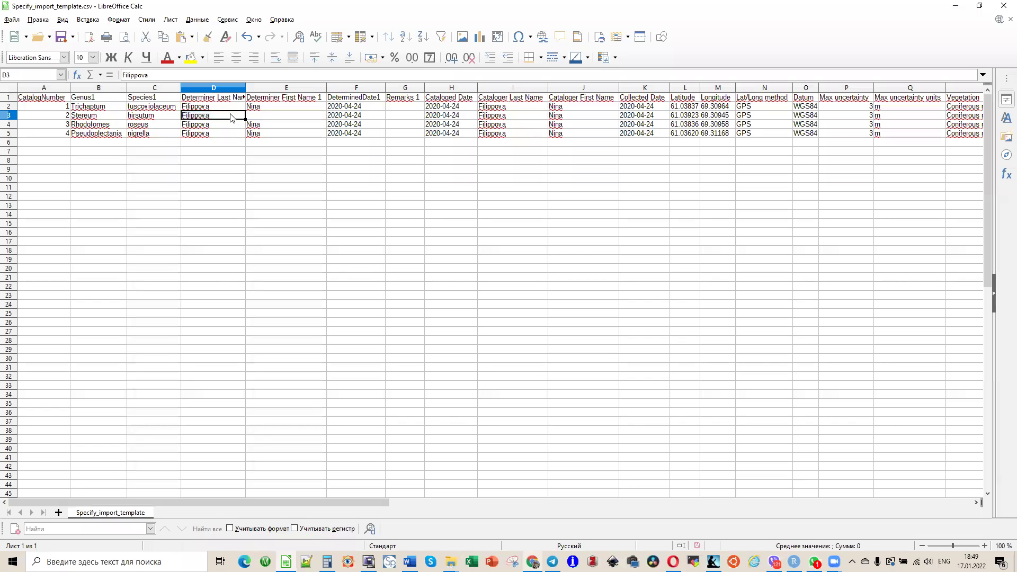
click(266, 118)
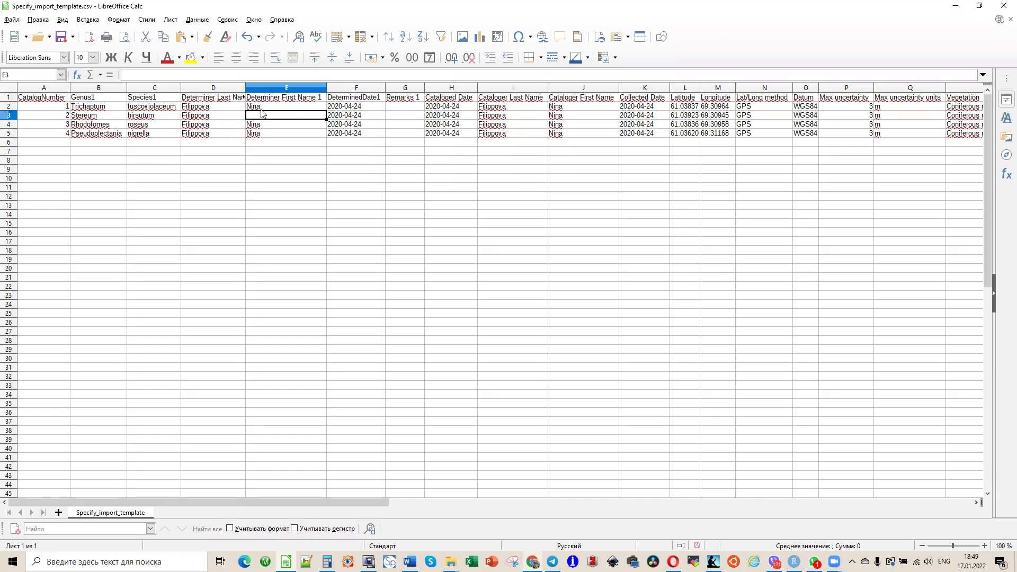
key(Up)
key(Down)
click(259, 127)
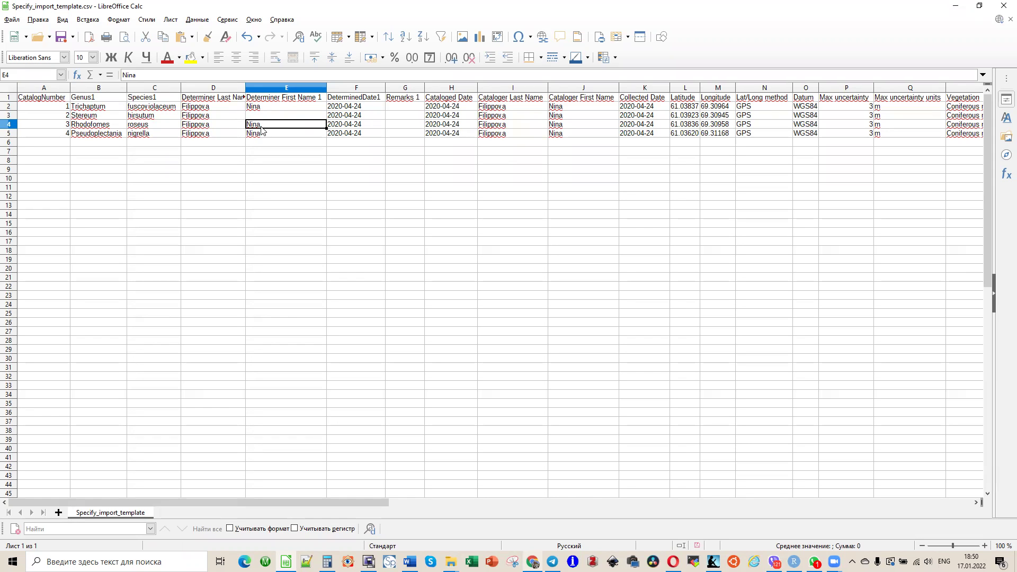
click(265, 117)
click(264, 110)
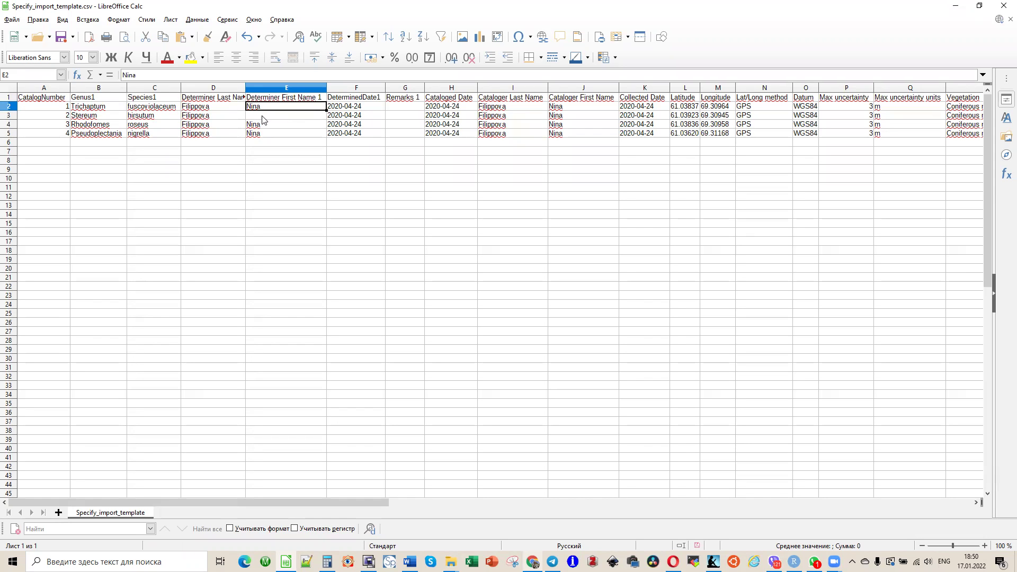
click(262, 116)
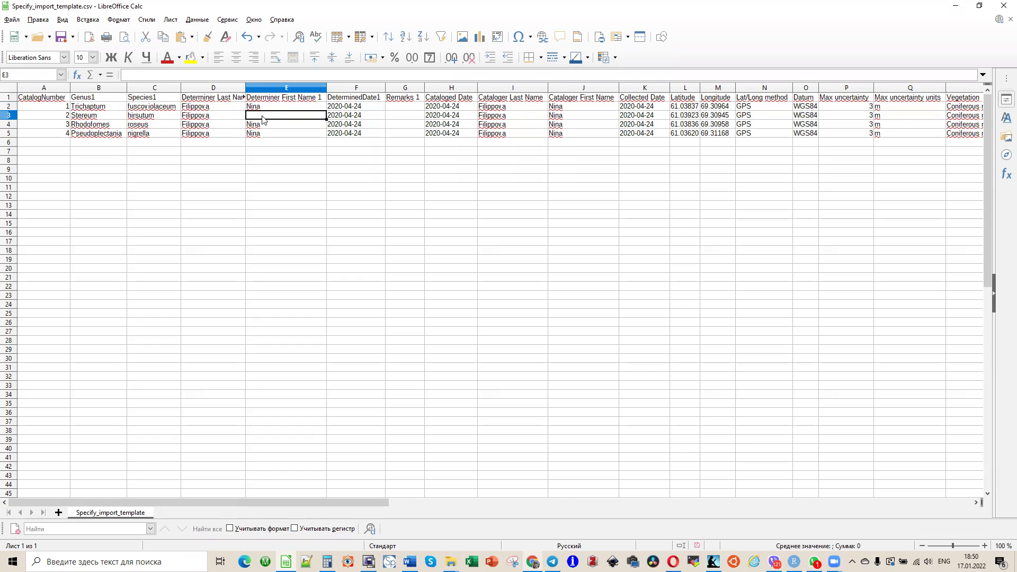
Fill cell E3 with the same determiner first name as cell E2 above it
click(255, 109)
click(254, 118)
text(Nina)
click(255, 126)
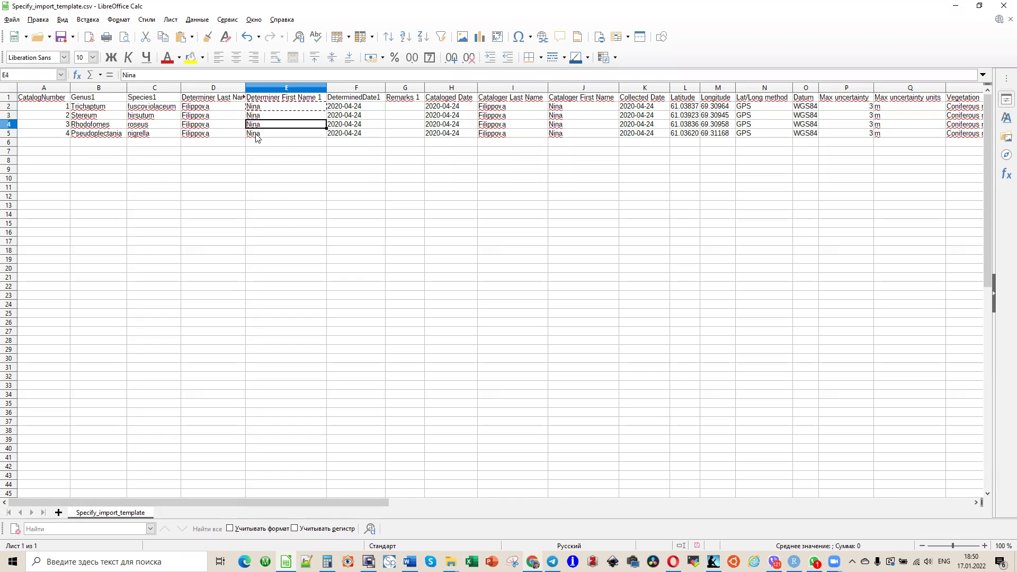
click(276, 107)
click(276, 116)
key(Escape)
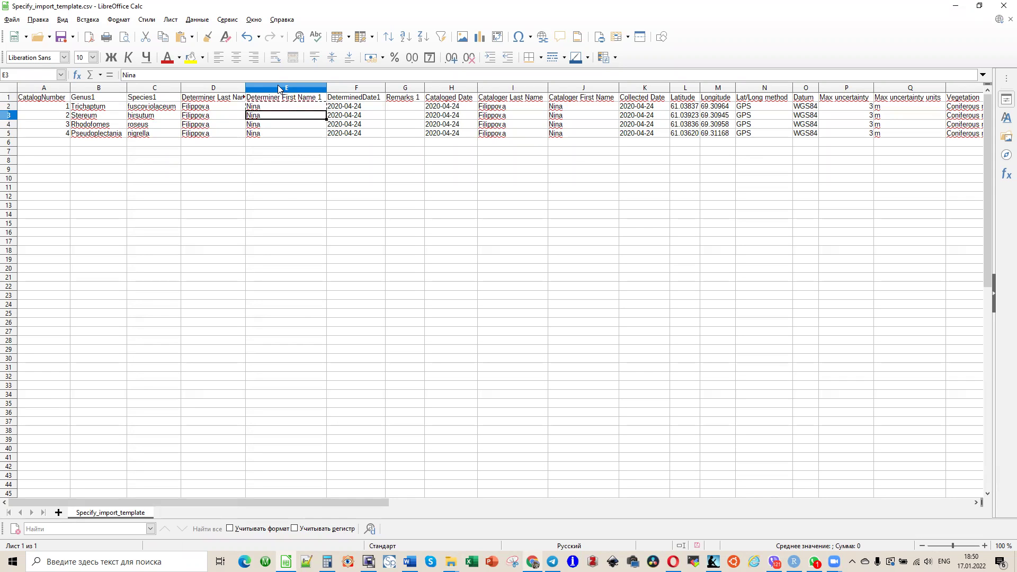
Check the Determiner First Name 1 column and the determiner last names in cells D2:D5
right_click(280, 89)
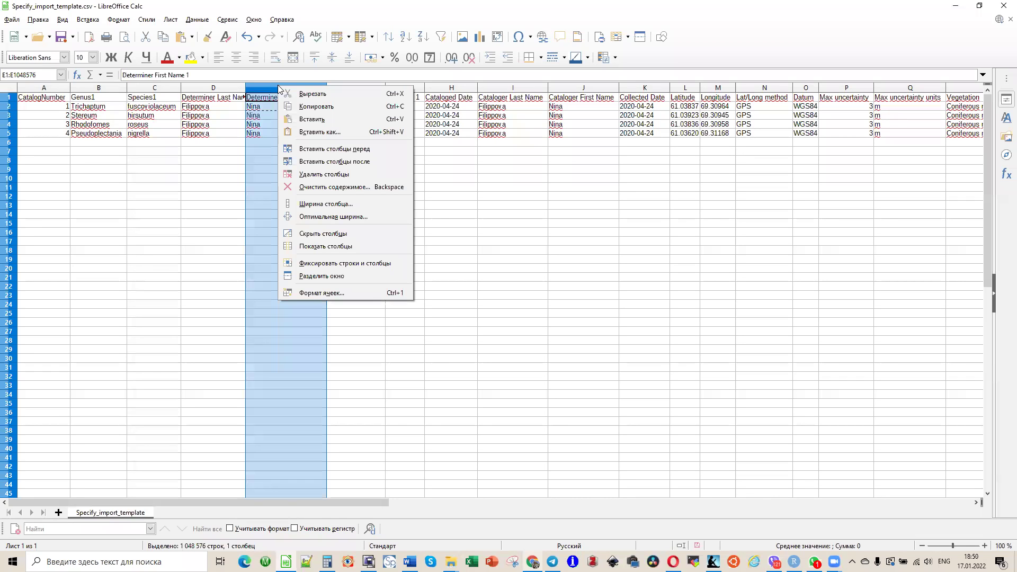
click(258, 131)
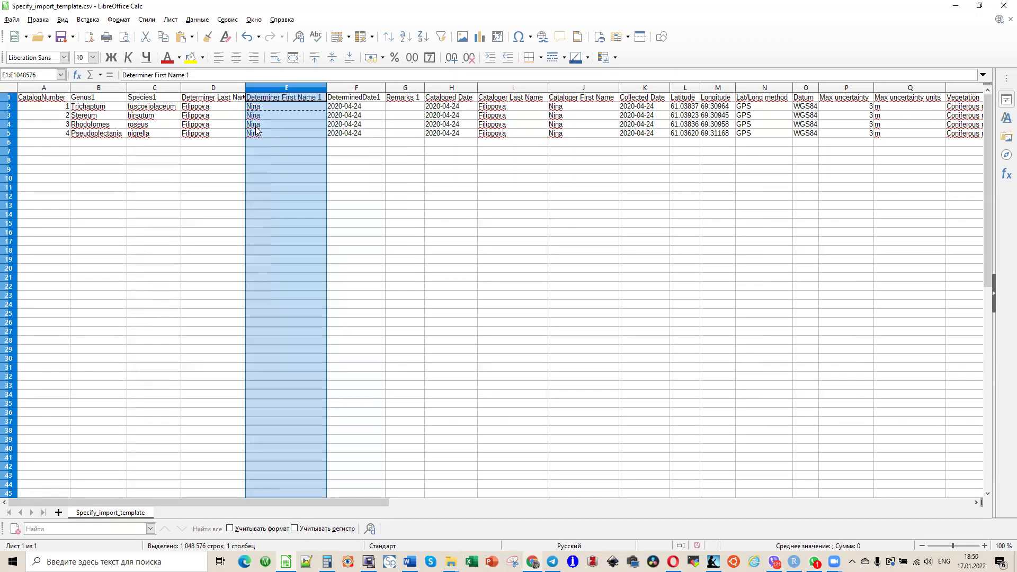
click(228, 108)
click(223, 114)
drag(221, 107, 220, 135)
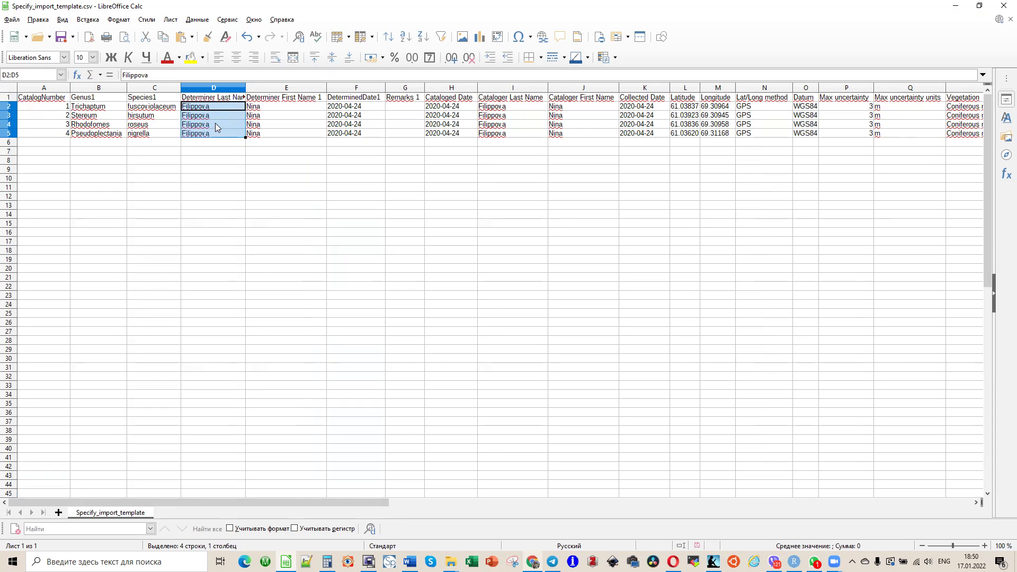
click(218, 109)
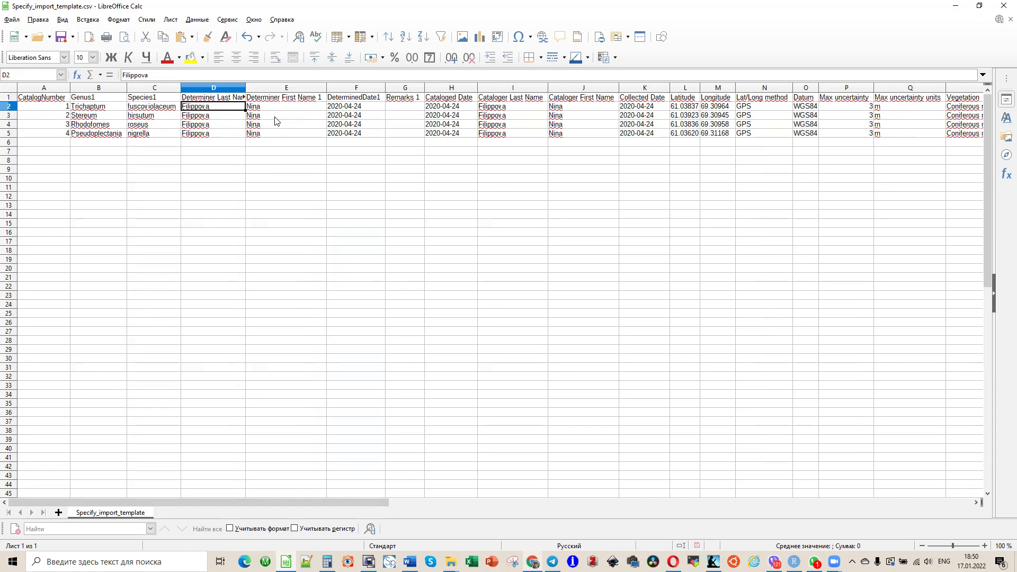
Switch back to Specify 7 in the browser and save the column mappings of the upload plan
click(532, 561)
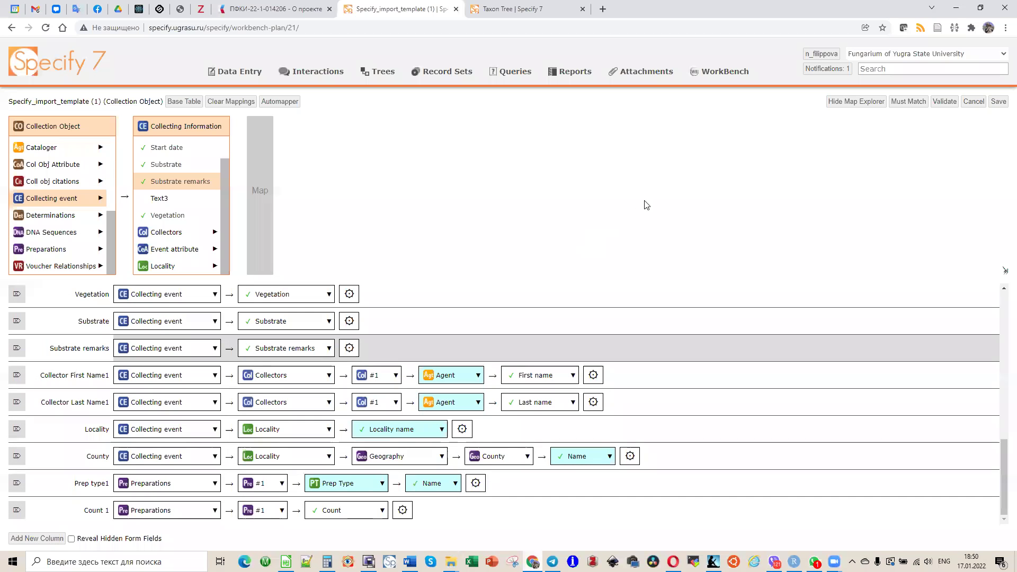
mouse_move(1002, 477)
mouse_down()
mouse_move(1002, 332)
mouse_move(1002, 477)
mouse_up()
click(998, 102)
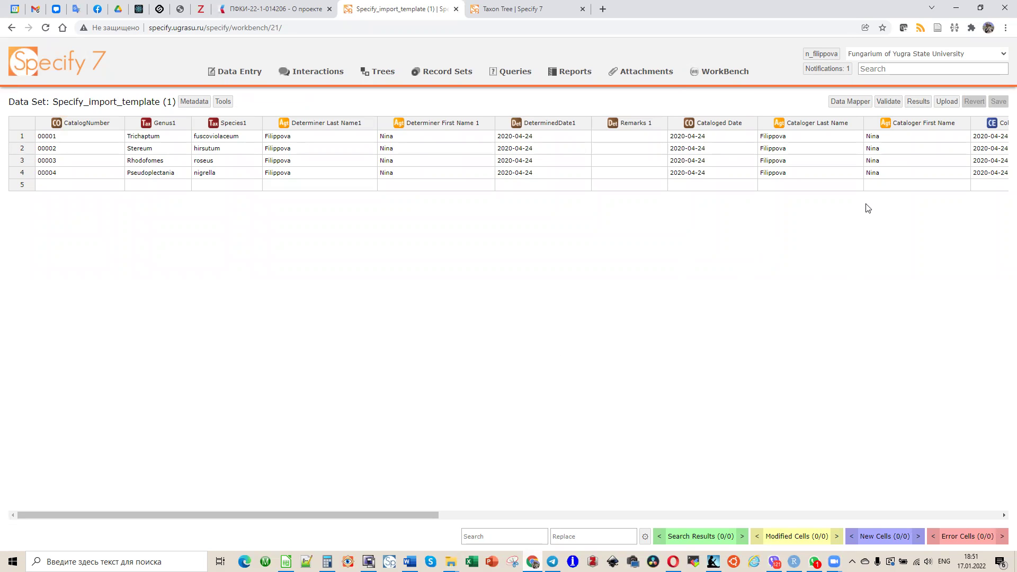
Reopen the Data Mapper for the data set and review the saved mappings, toggling the map explorer's visibility
click(855, 105)
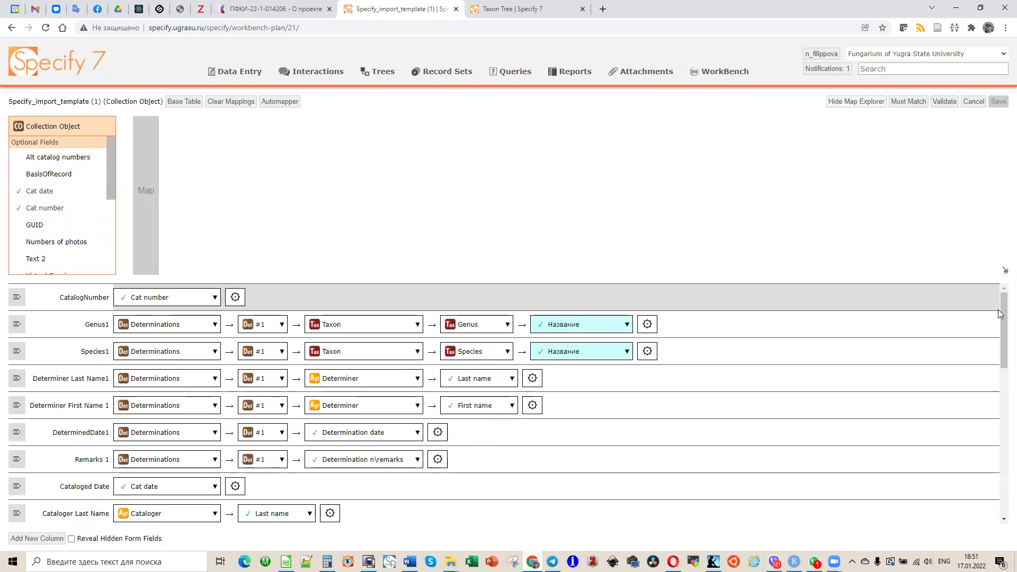
scroll(1002, 317, down, 9)
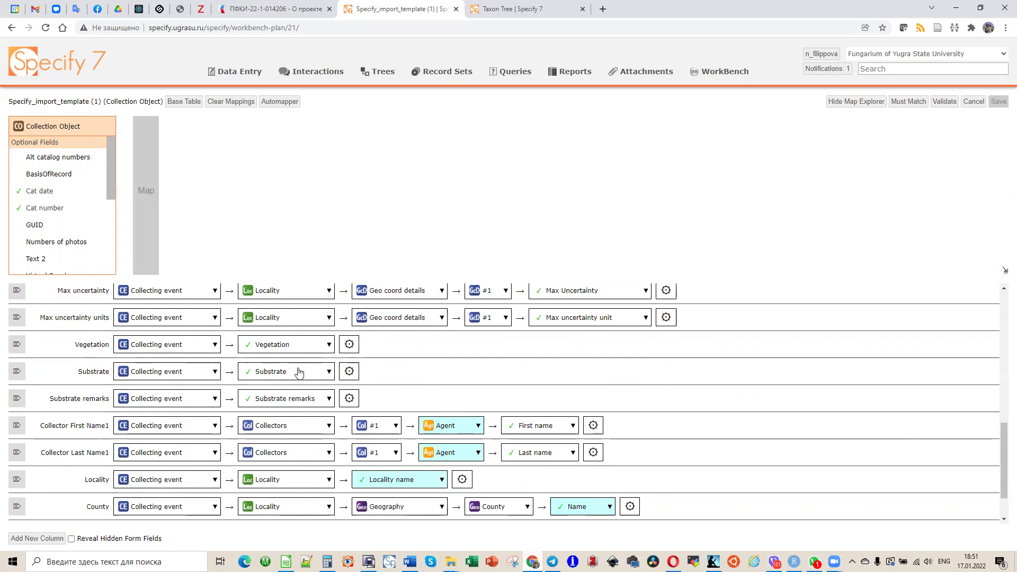
scroll(583, 449, down, 1)
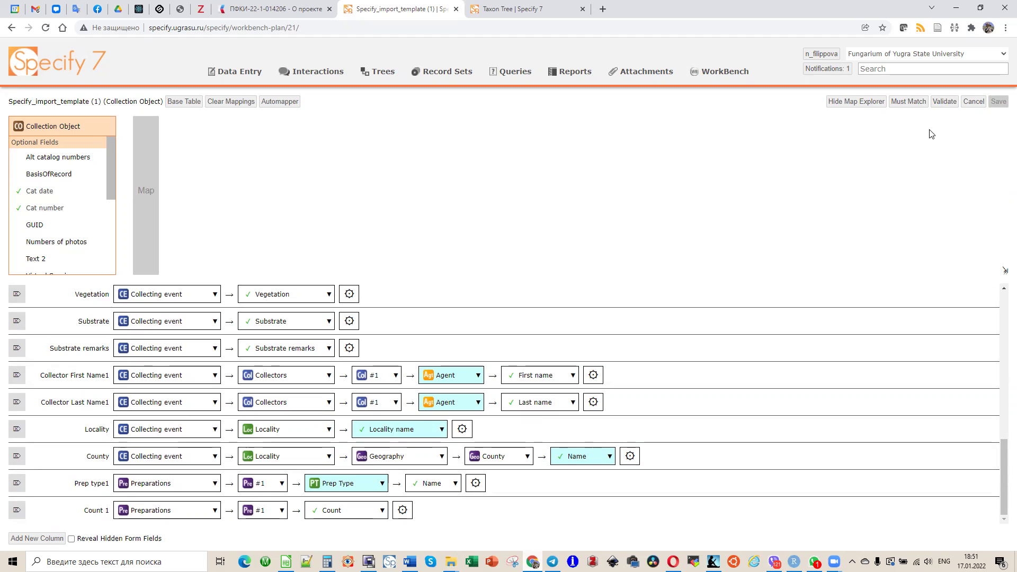
click(868, 104)
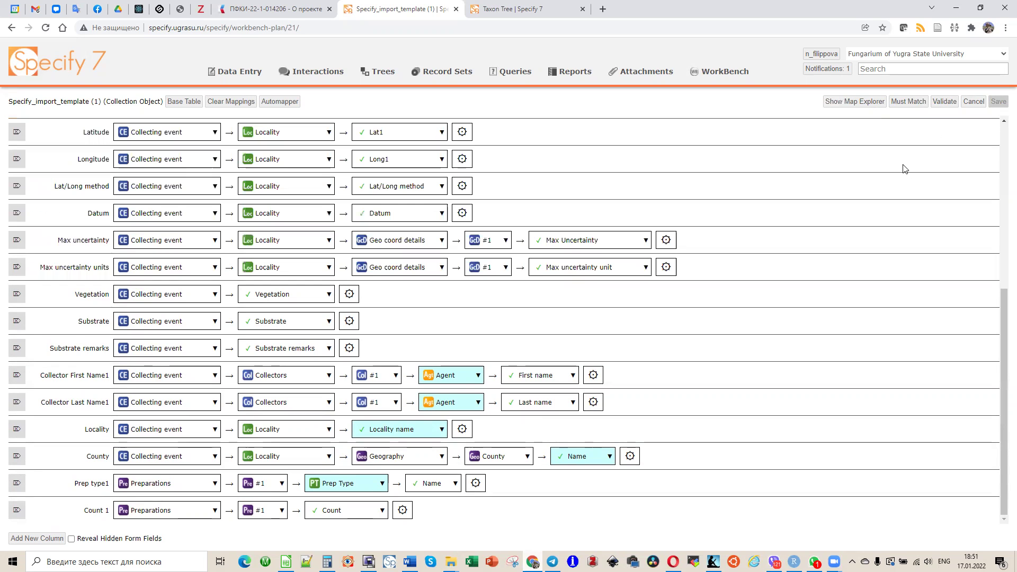
click(864, 104)
click(860, 105)
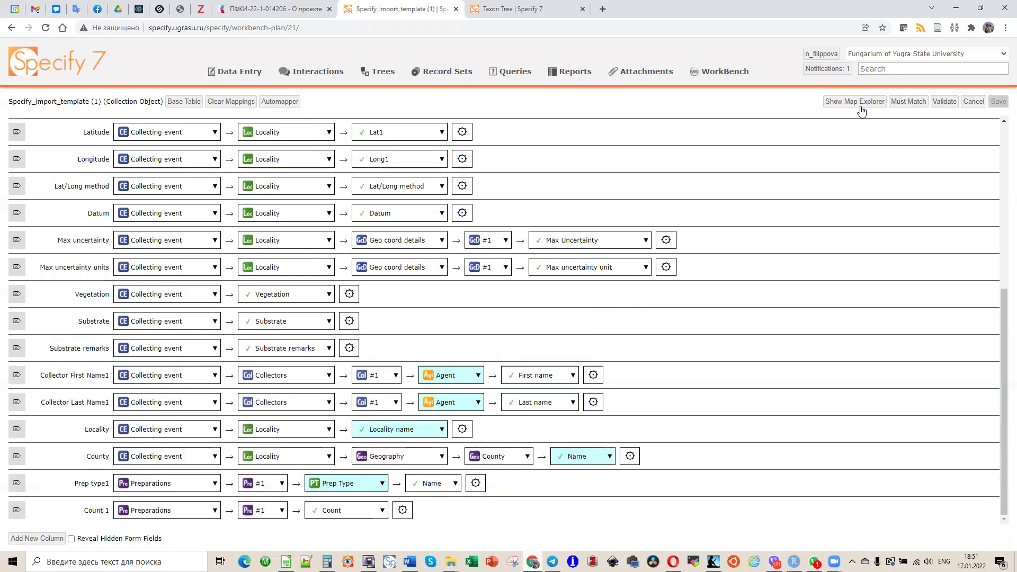
click(861, 102)
Validate the column mappings and review the full list from CatalogNumber to Count 1
click(951, 103)
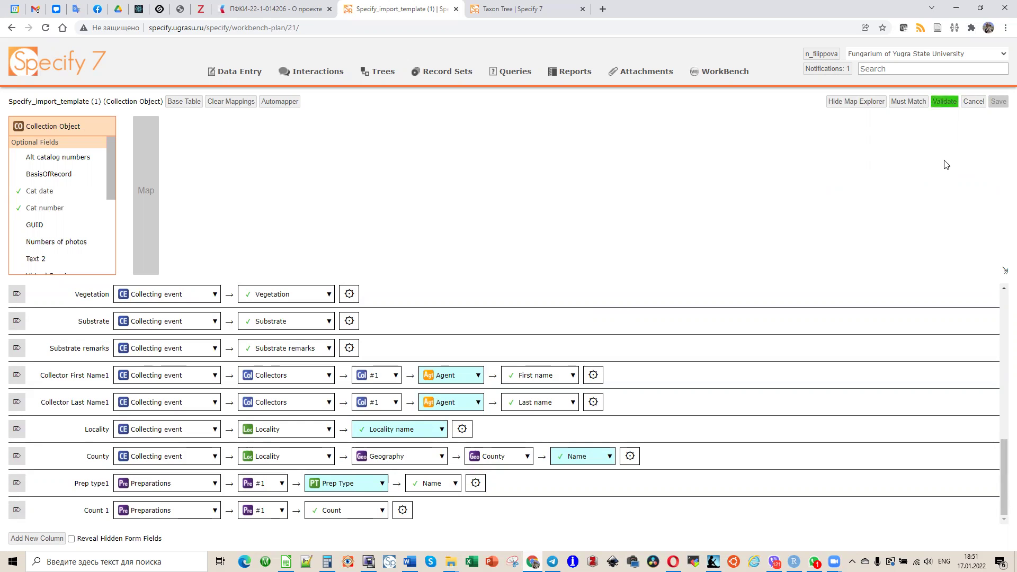
scroll(998, 477, up, 10)
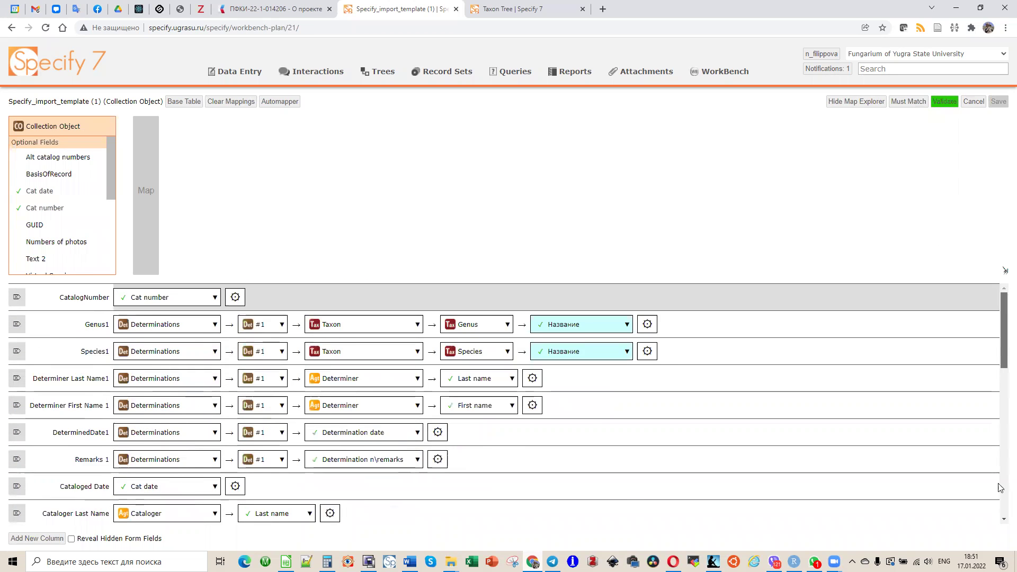
scroll(999, 487, down, 10)
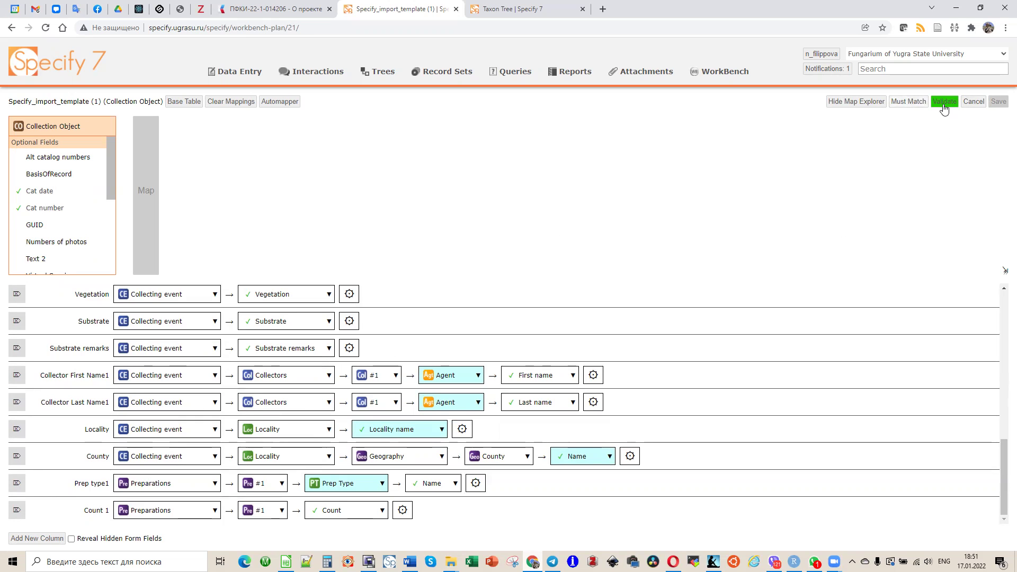
Leave the Data Mapper, validate the Specify_import_template (1) data set, and dismiss the validation report
click(974, 102)
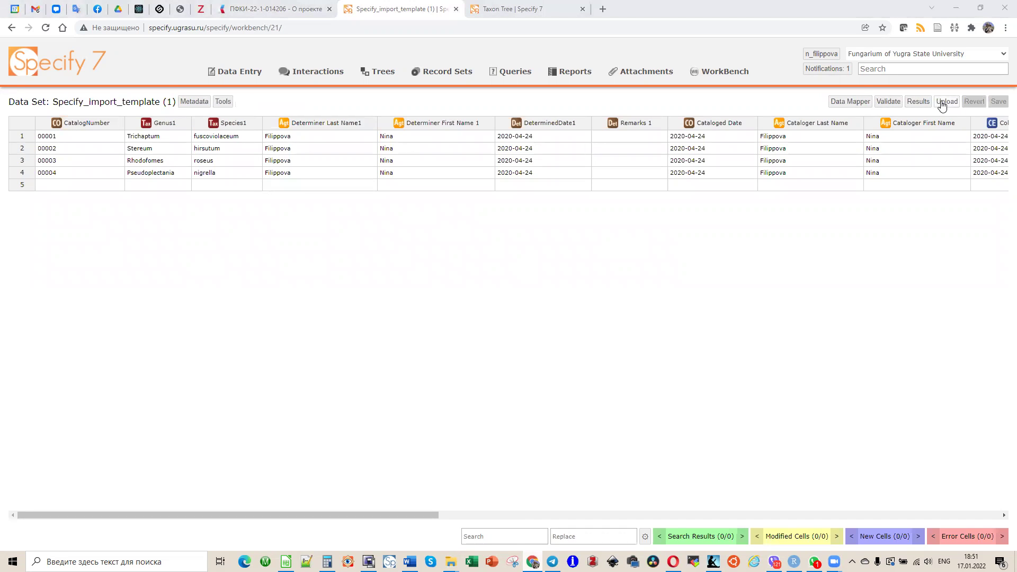
click(891, 102)
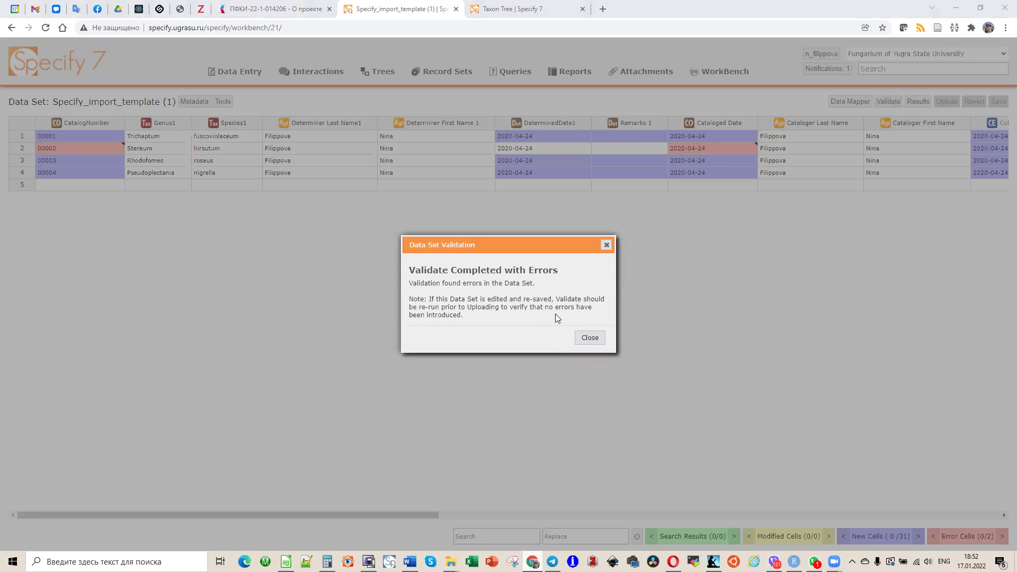
click(606, 246)
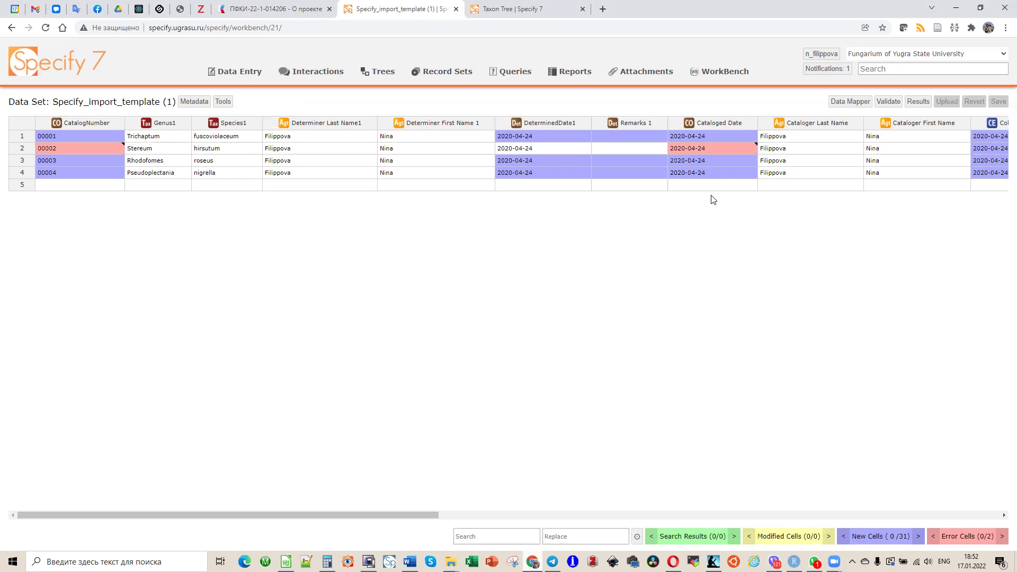
drag(394, 513, 374, 538)
click(164, 138)
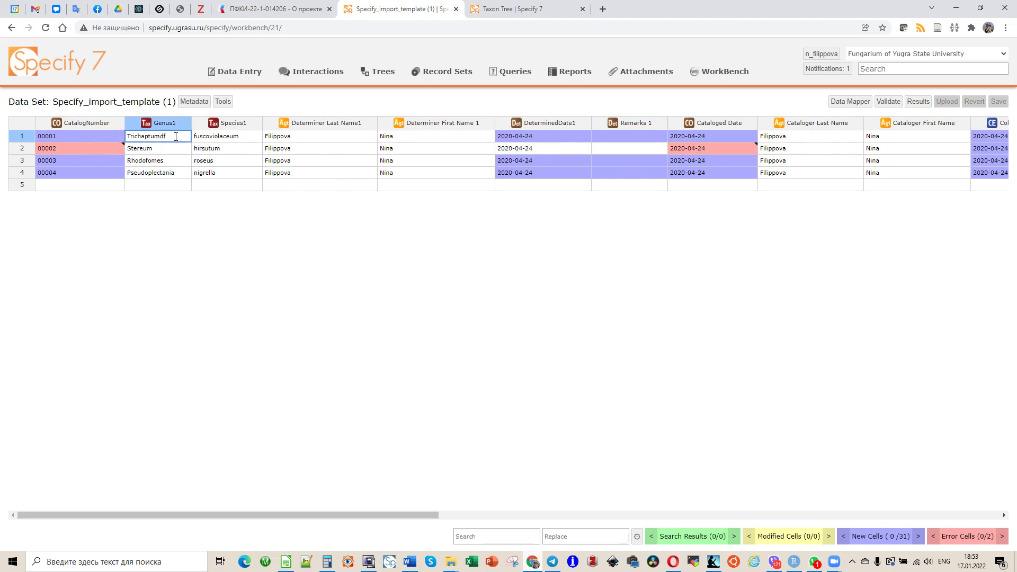
shift+click(170, 175)
right_click(170, 176)
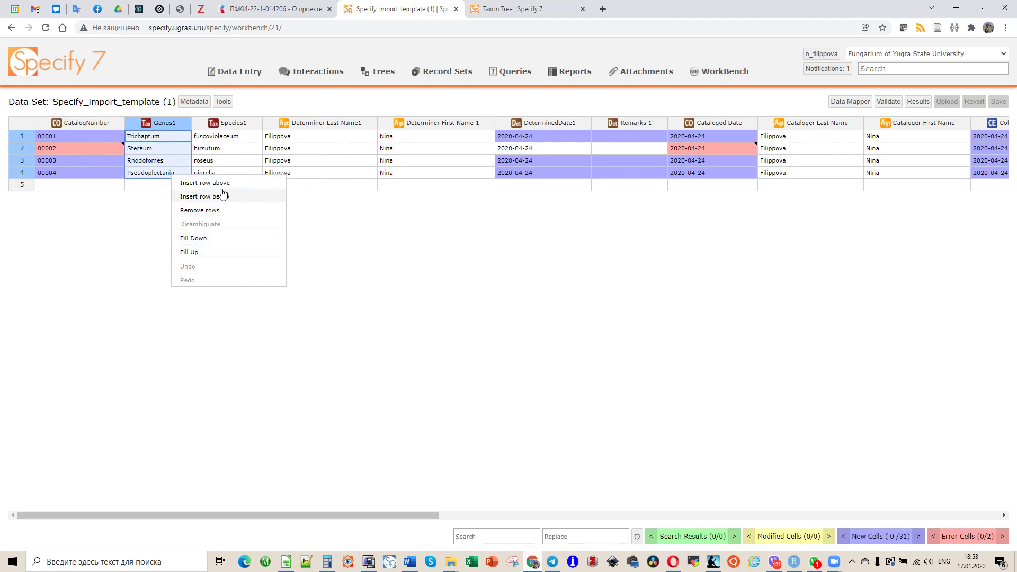
click(336, 236)
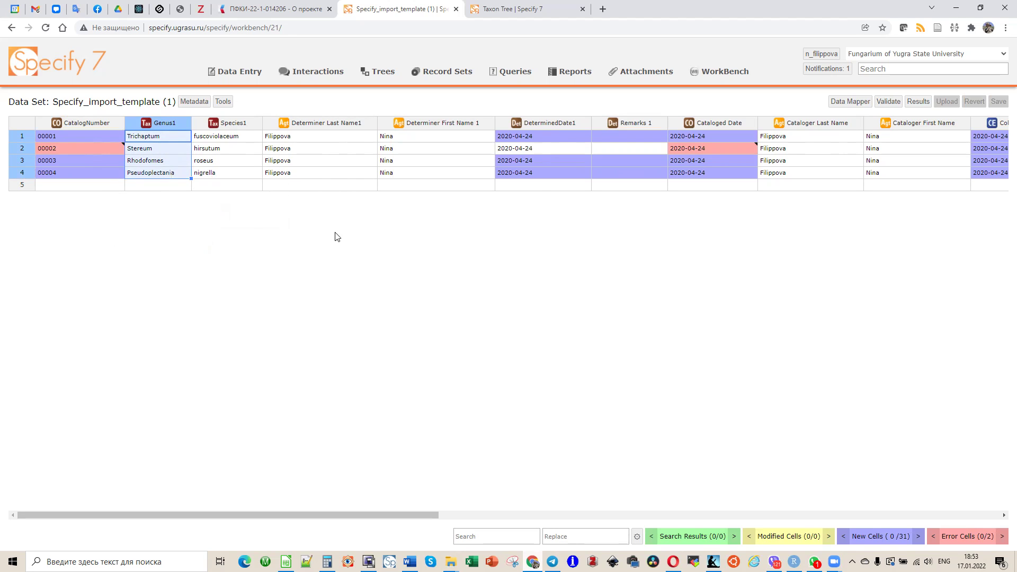
click(244, 162)
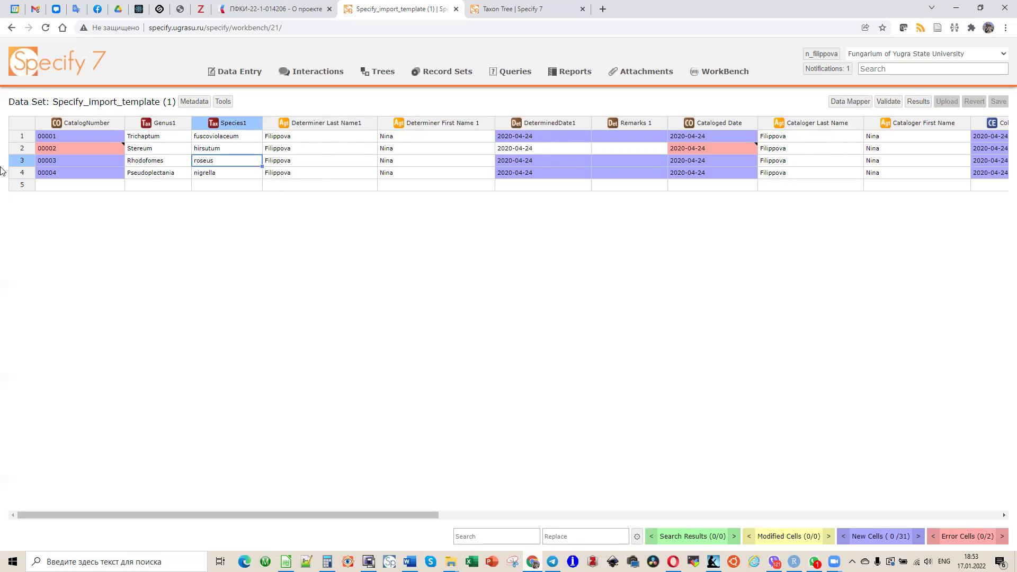
Read the error note on row 2's CatalogNumber and set that catalog number to 00005
mouse_move(48, 149)
mouse_move(80, 151)
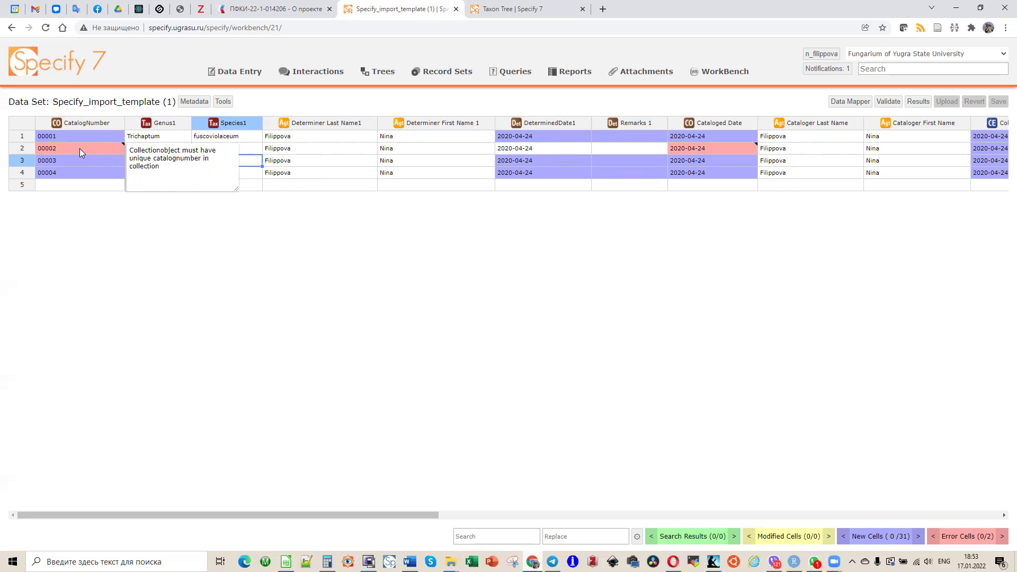
double_click(80, 149)
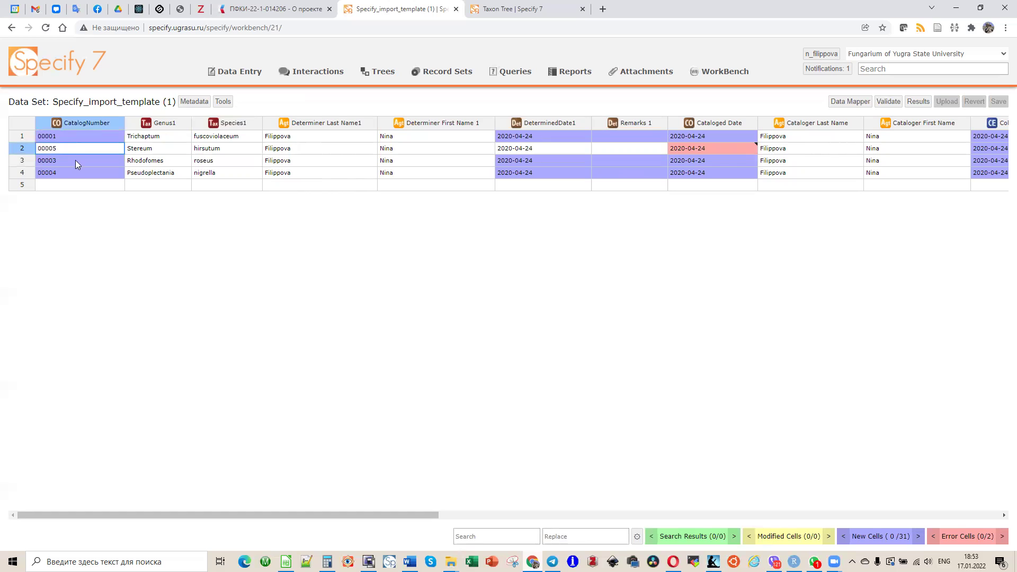
click(78, 212)
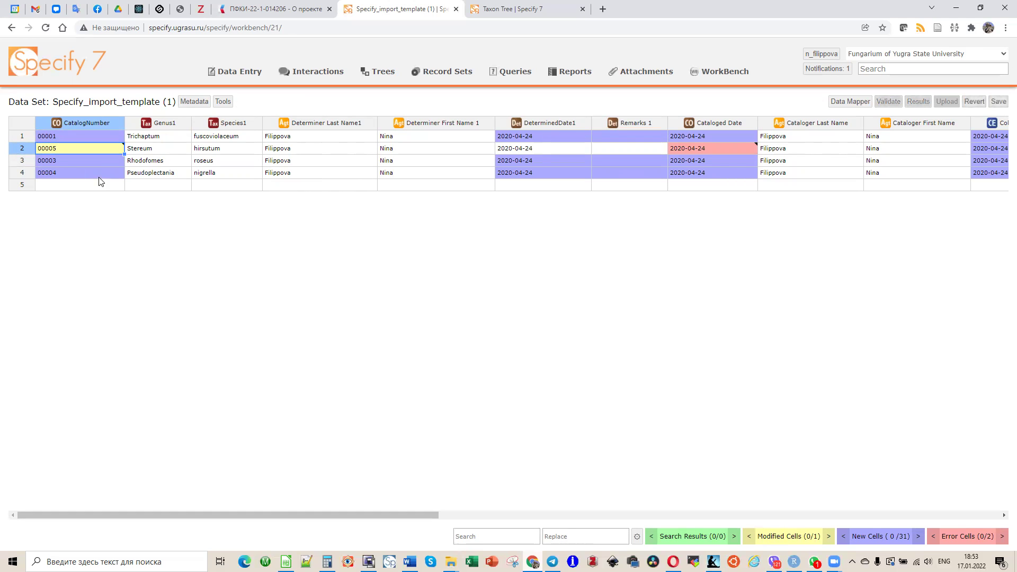
Save the corrected catalog number, validate the data set again, and dismiss the validation report
click(998, 101)
click(899, 105)
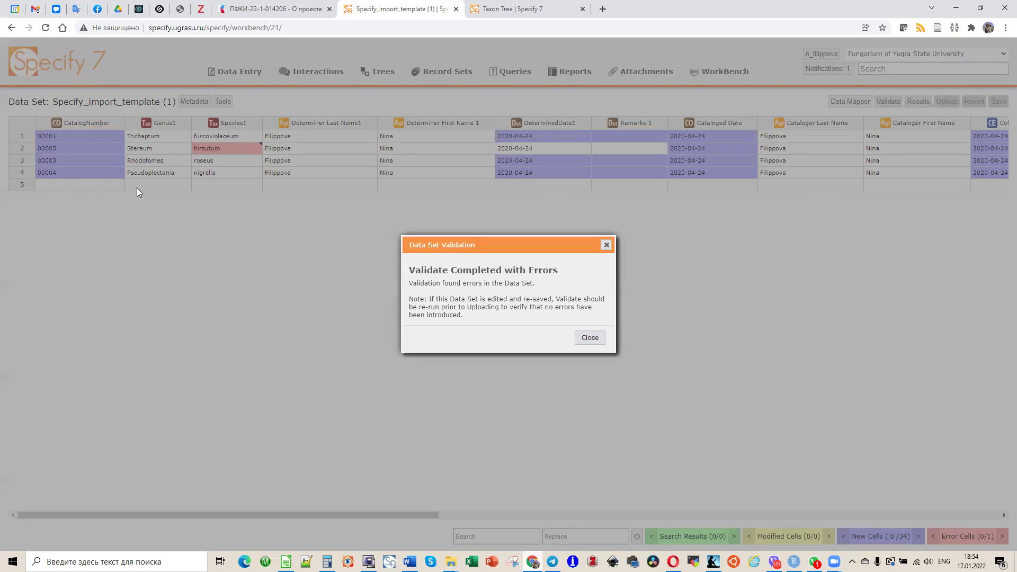
click(606, 246)
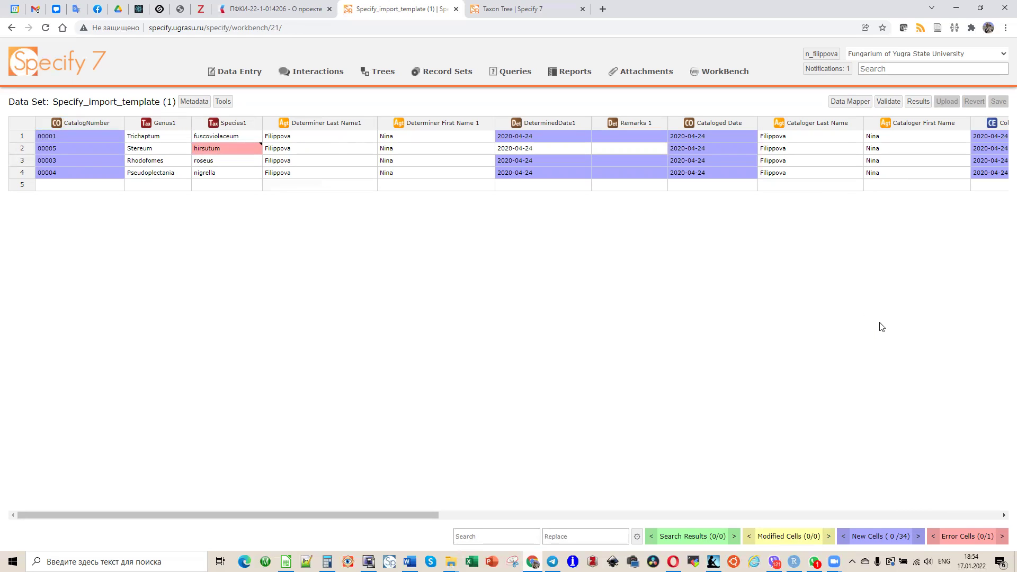
Change the Species1 value of the Rhodofomes record in row 3 to roseus1
drag(275, 516, 249, 520)
click(228, 161)
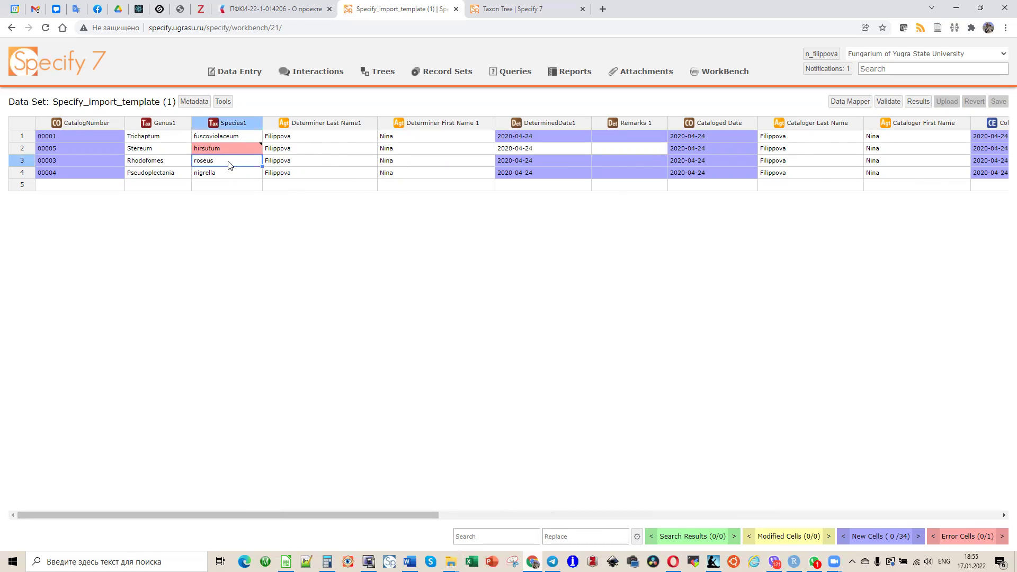
text(1)
click(273, 234)
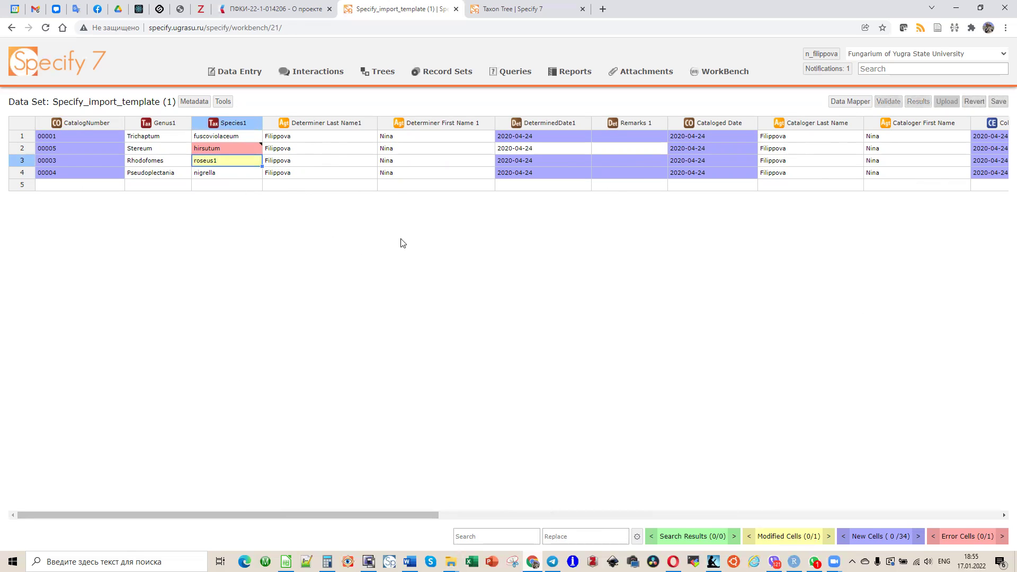
Save the data set with the altered species name, validate it, and dismiss the report
click(990, 102)
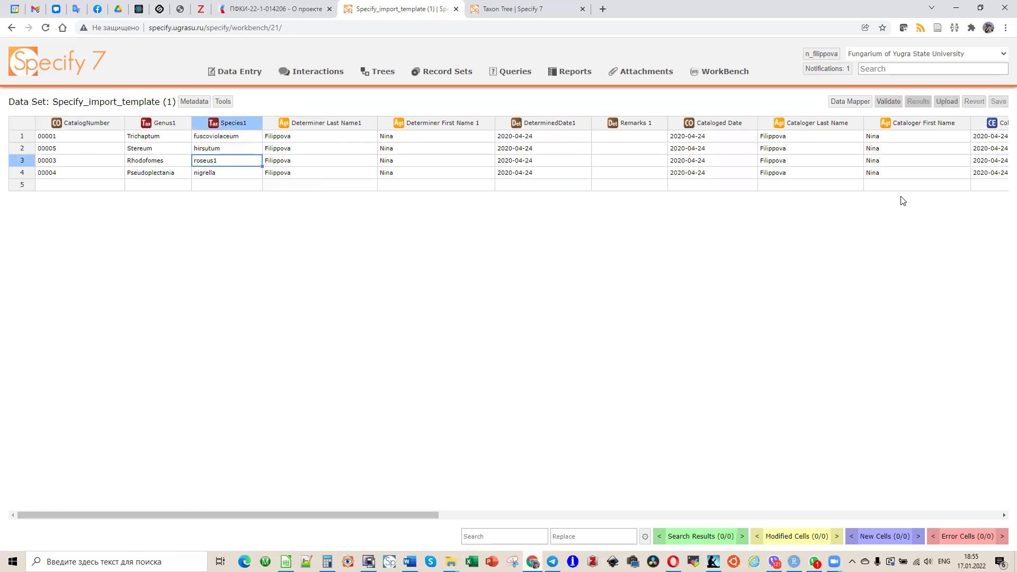
click(894, 103)
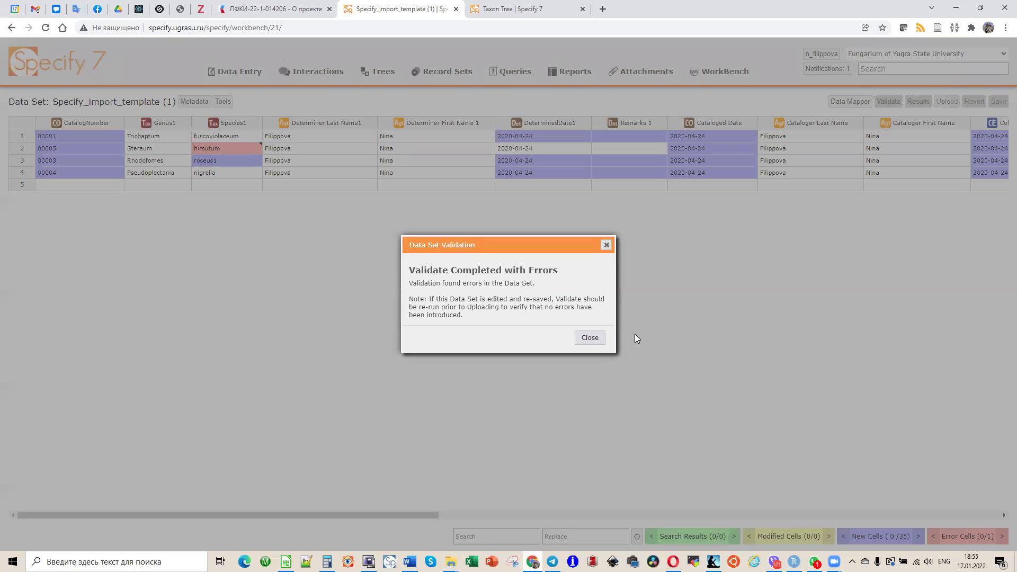
click(607, 244)
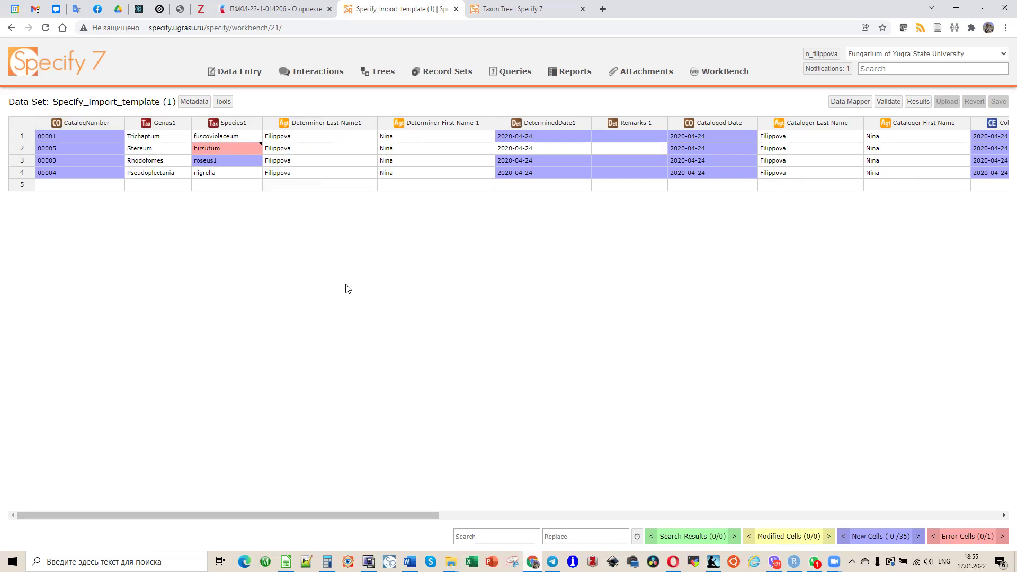
Restore the Species1 value in row 3 to roseus
double_click(218, 160)
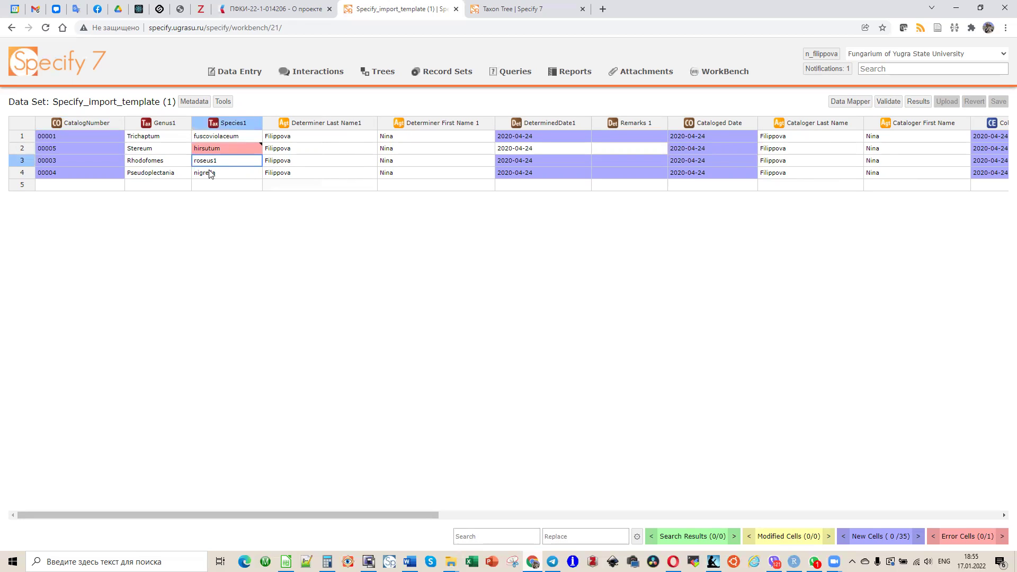
key(BackSpace)
click(234, 212)
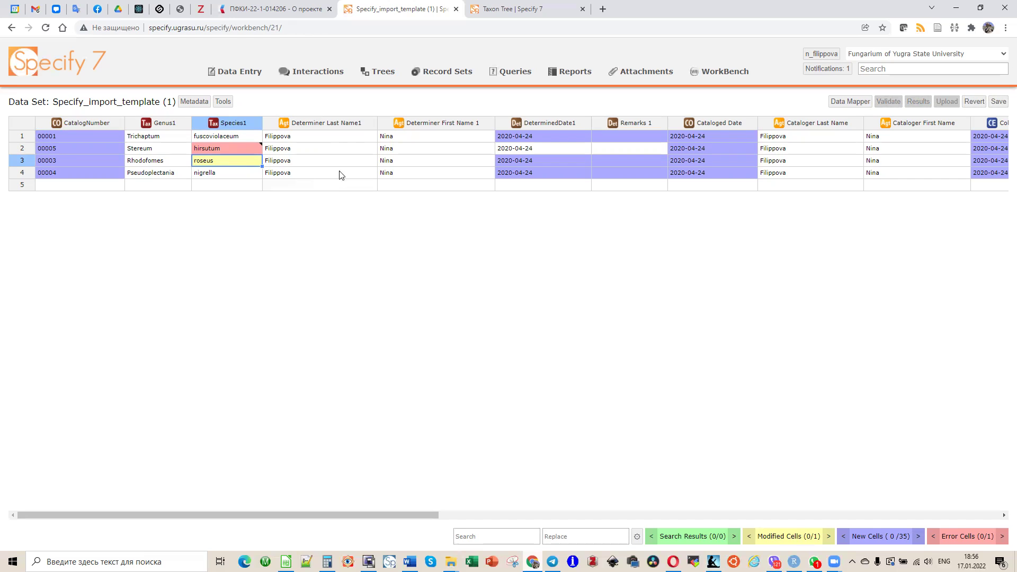
Read the error note on hirsutum in row 2, find Stereum in the Taxon Tree and expand the genus
mouse_move(223, 153)
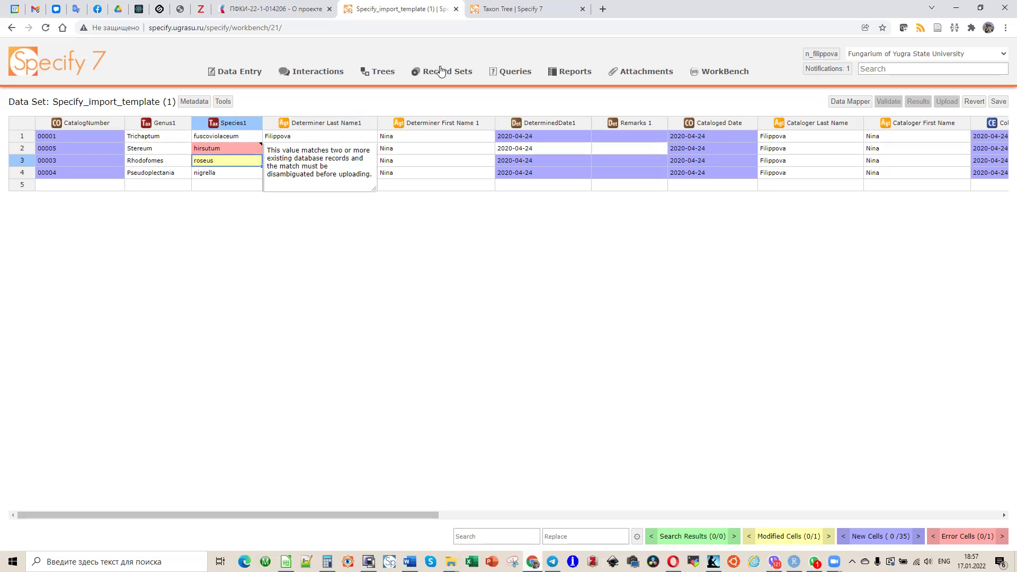
click(507, 7)
click(102, 100)
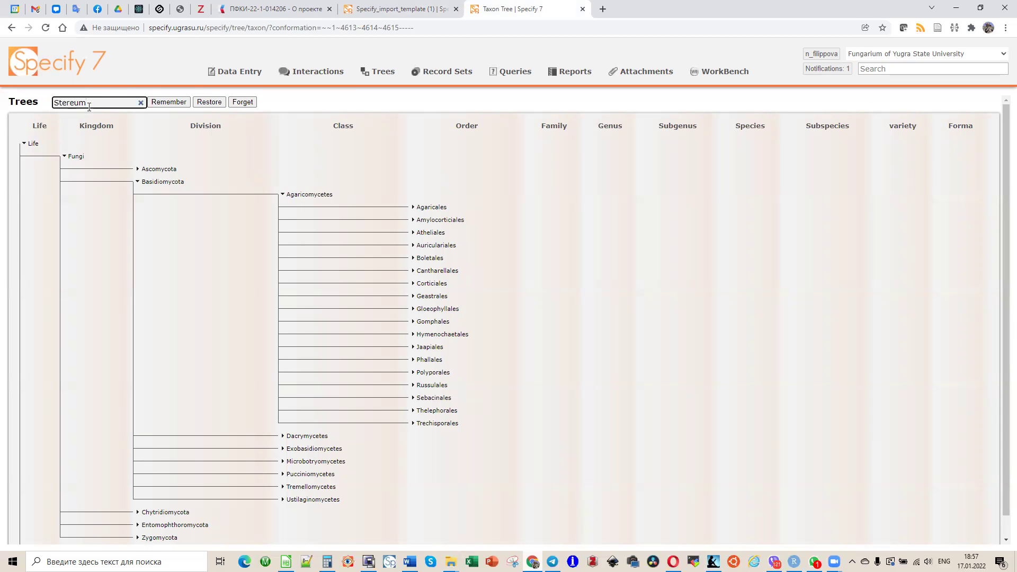
key(BackSpace)
click(69, 116)
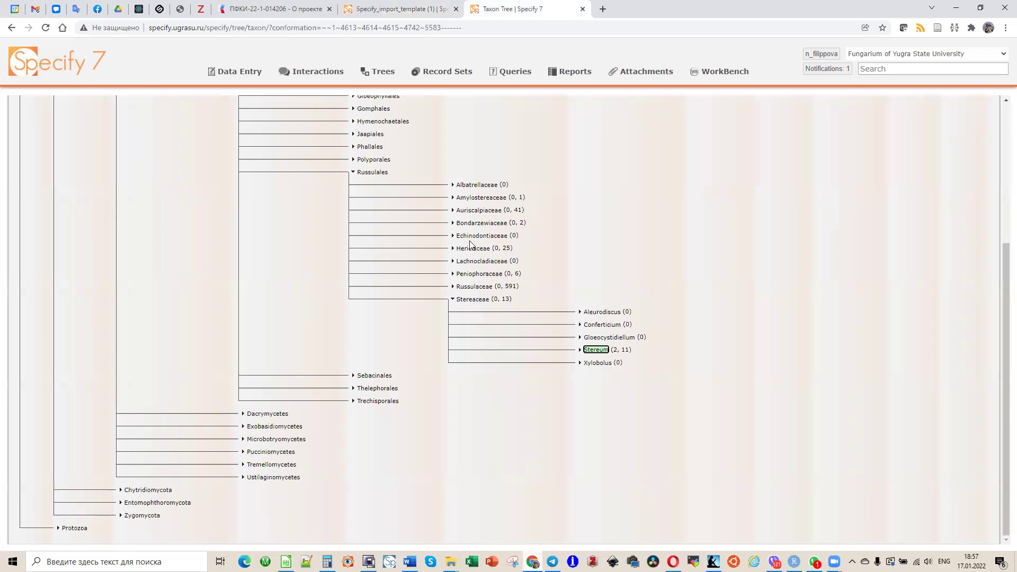
click(580, 349)
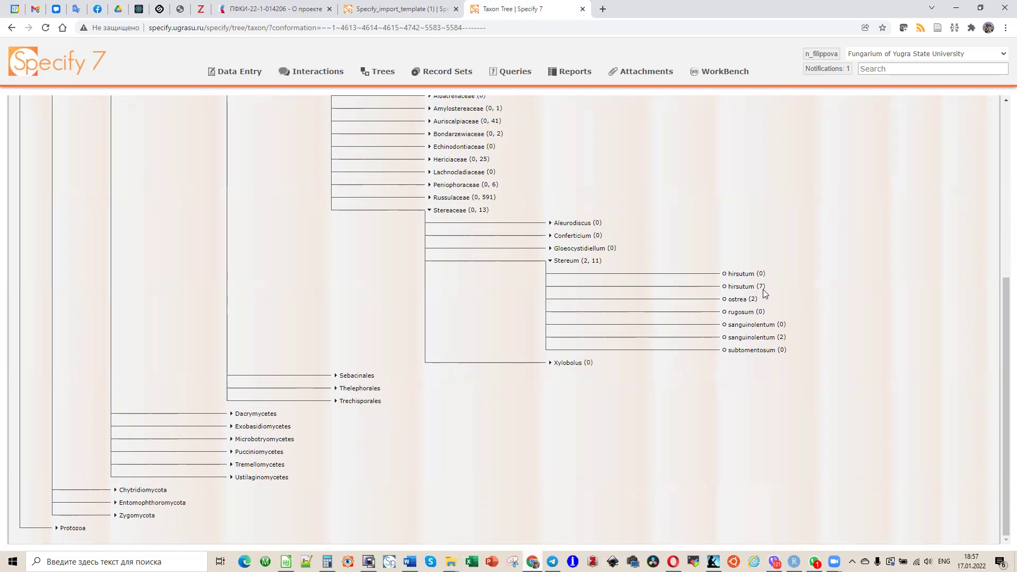
Merge the duplicate Stereum hirsutum node with 0 records into the hirsutum node with 7 records
click(748, 275)
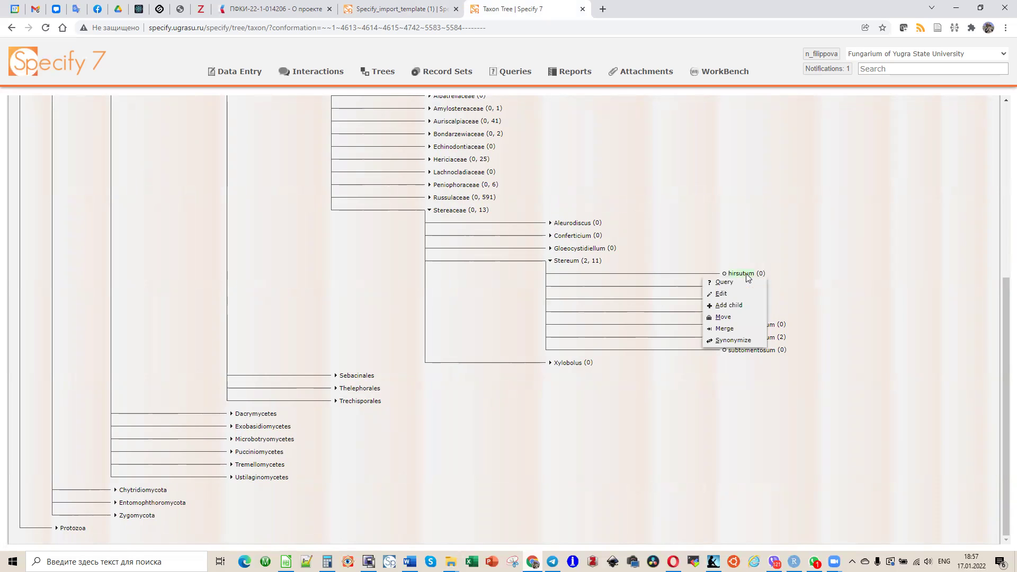
click(734, 328)
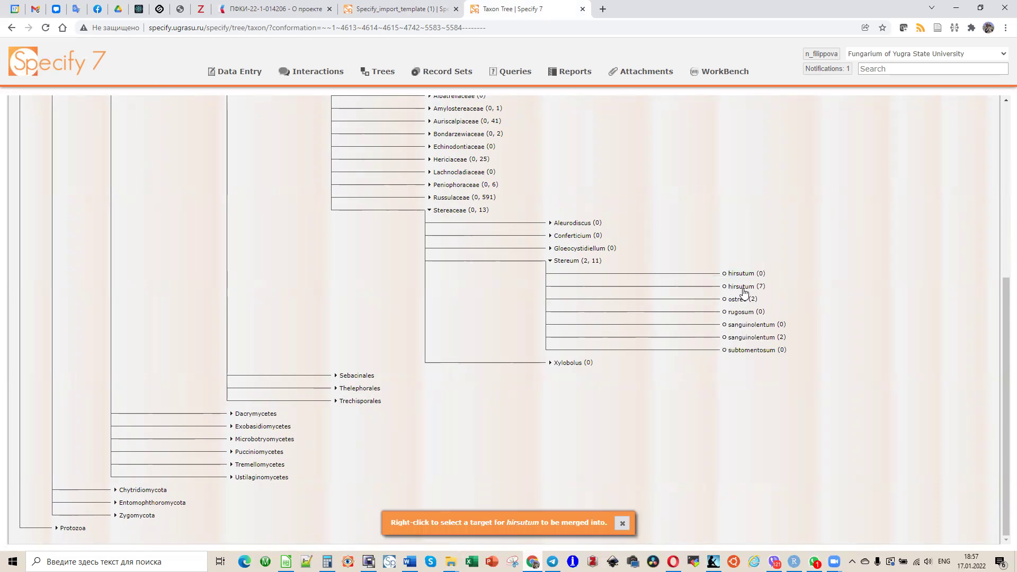
right_click(743, 286)
click(740, 297)
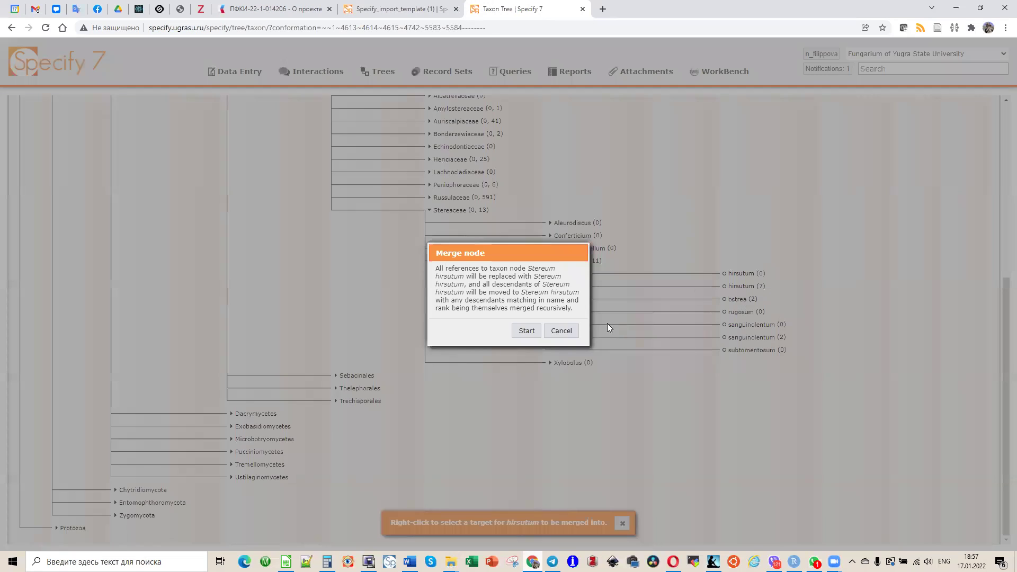
click(536, 332)
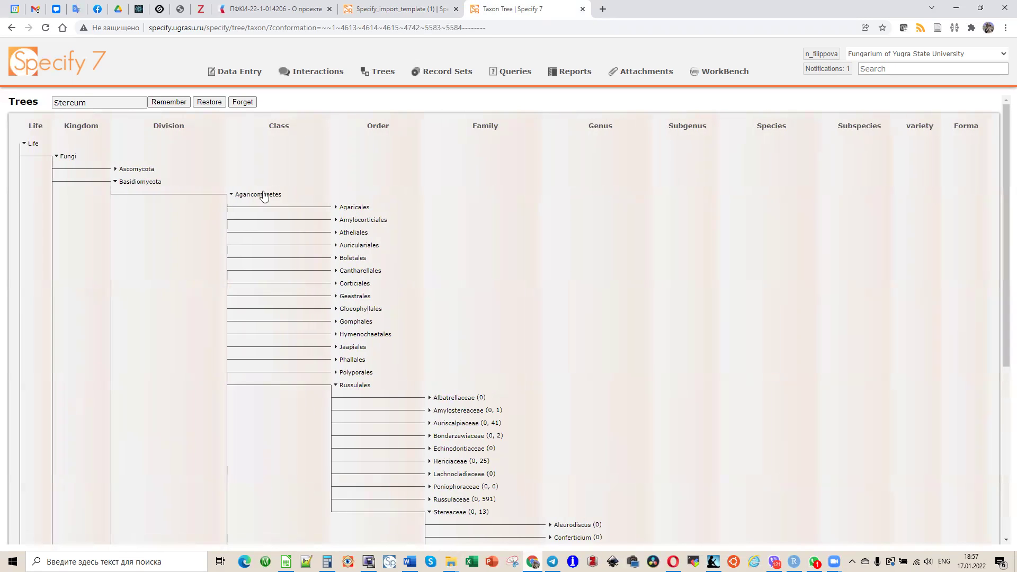
Search the Taxon Tree for Stereum again and check its species list after the merge
click(103, 104)
key(BackSpace)
text(m)
key(Return)
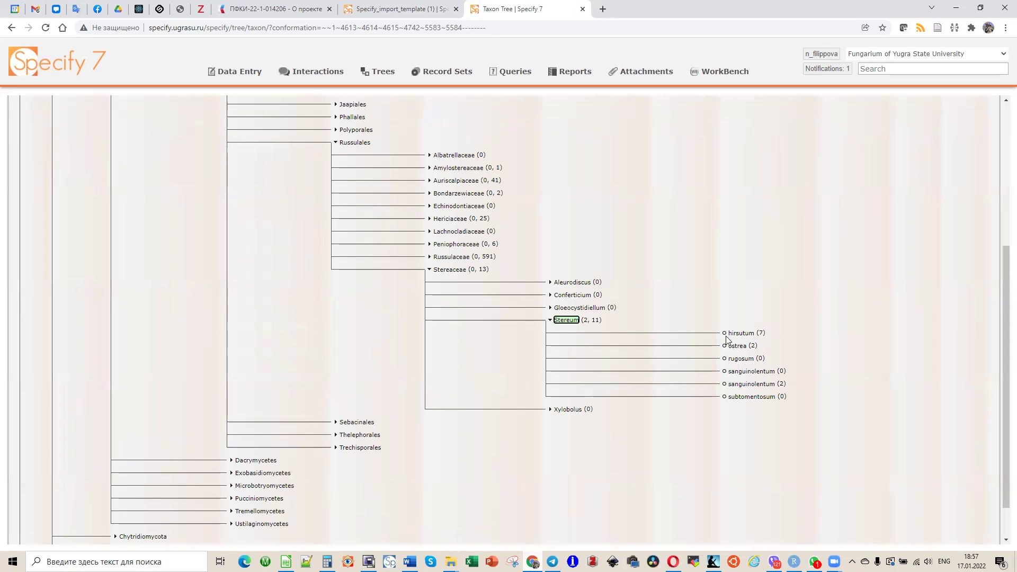
Return to the Specify_import_template (1) data set, save and validate it, and dismiss the validation report
click(374, 9)
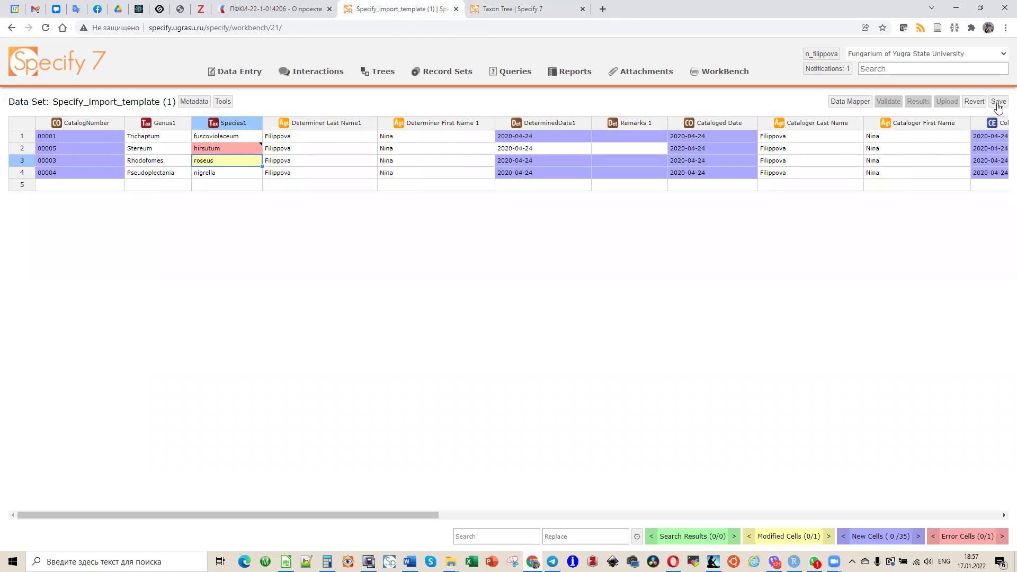
click(998, 101)
click(888, 101)
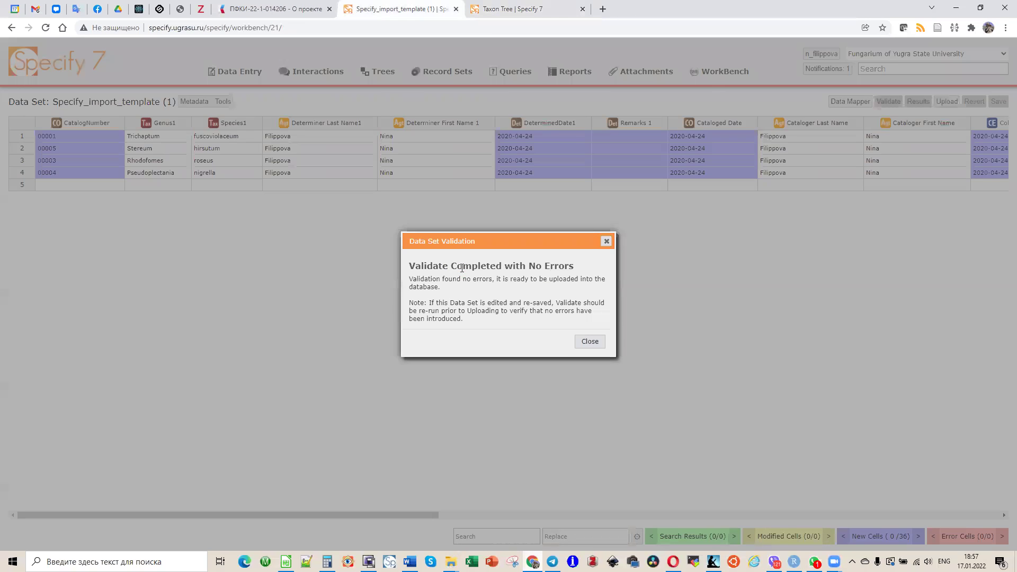
click(606, 241)
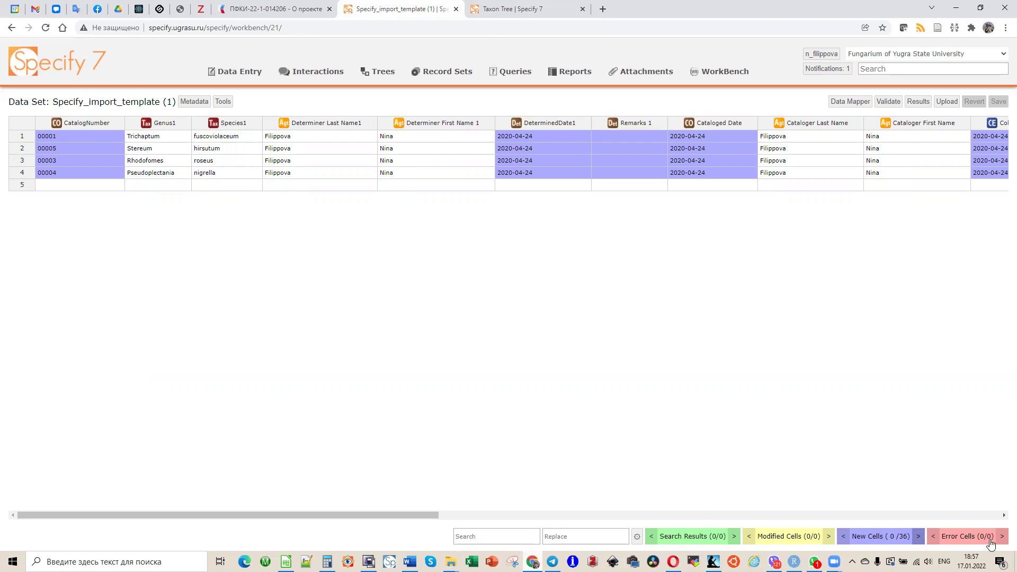
Step through the cells marked as new from CatalogNumber to Cataloged Date, and review the remaining columns through Count 1
double_click(919, 536)
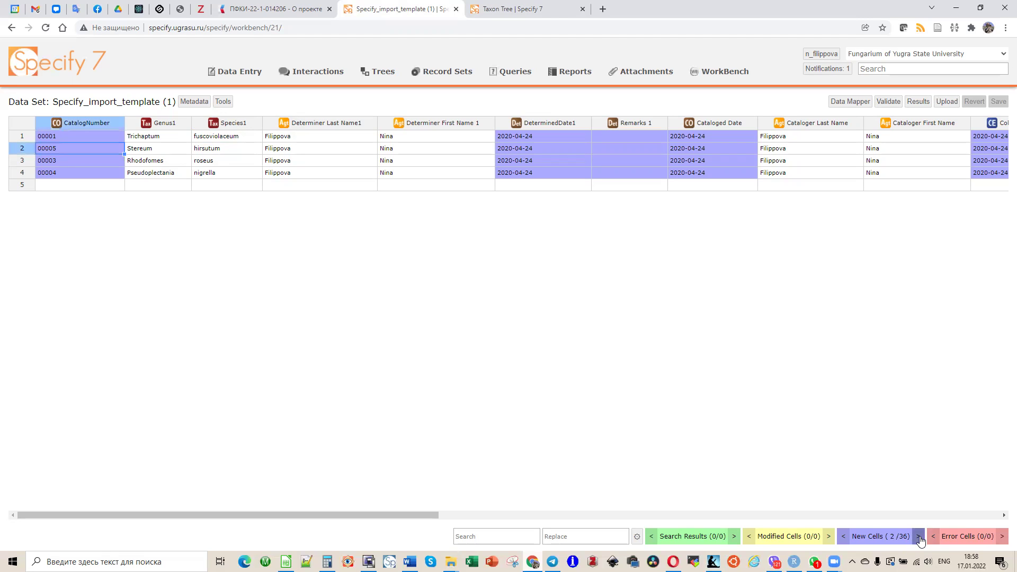
click(918, 537)
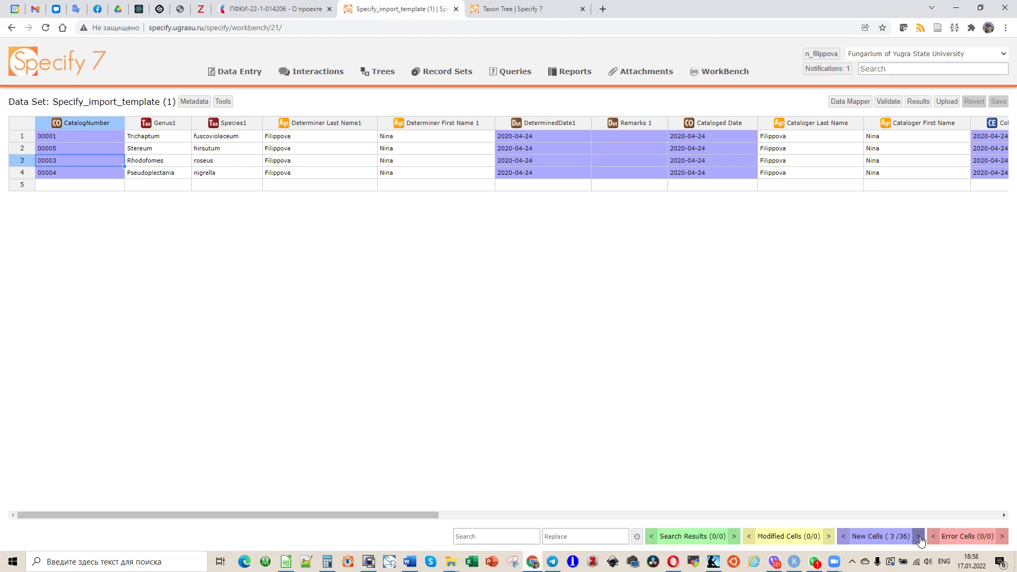
click(919, 536)
click(919, 536)
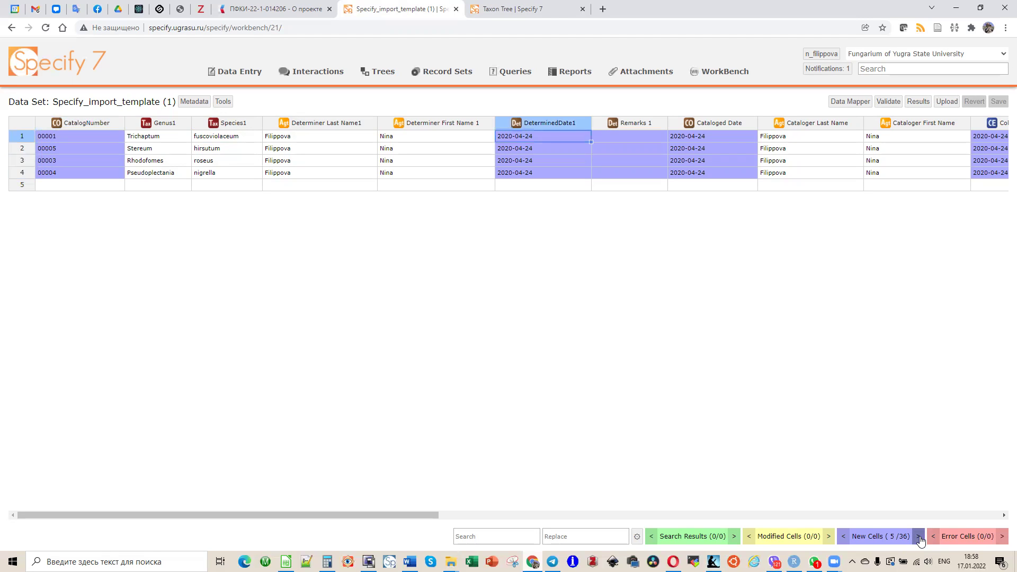
click(919, 537)
click(919, 536)
click(919, 536)
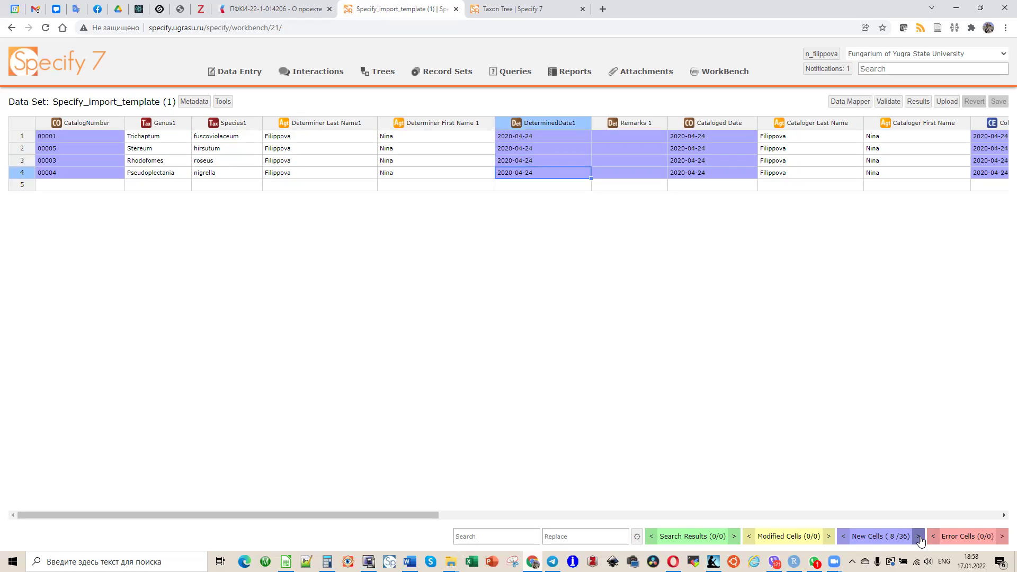
click(918, 536)
click(918, 536)
click(918, 536)
click(919, 536)
click(919, 537)
click(919, 537)
click(919, 537)
click(919, 537)
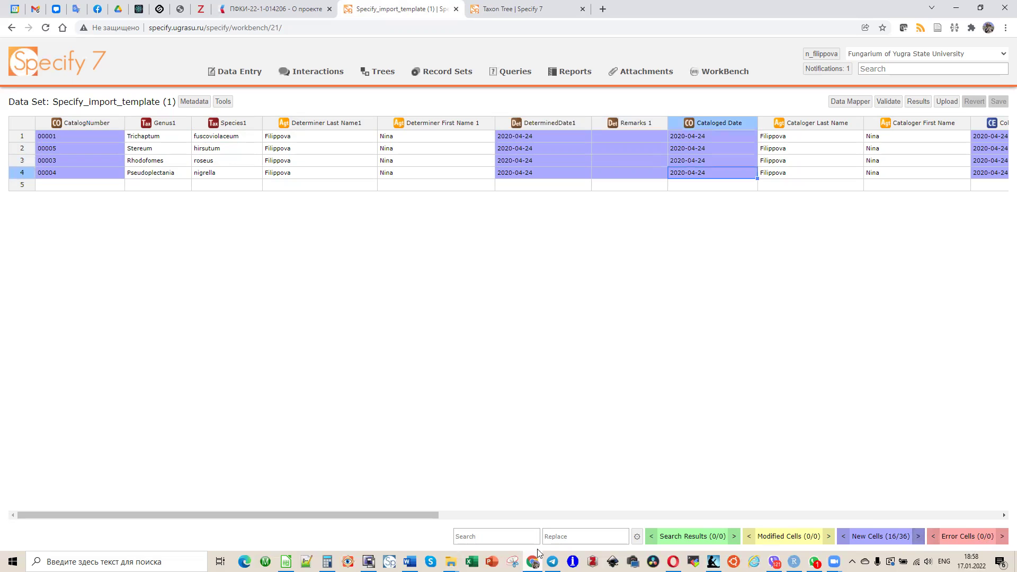
drag(438, 518, 993, 504)
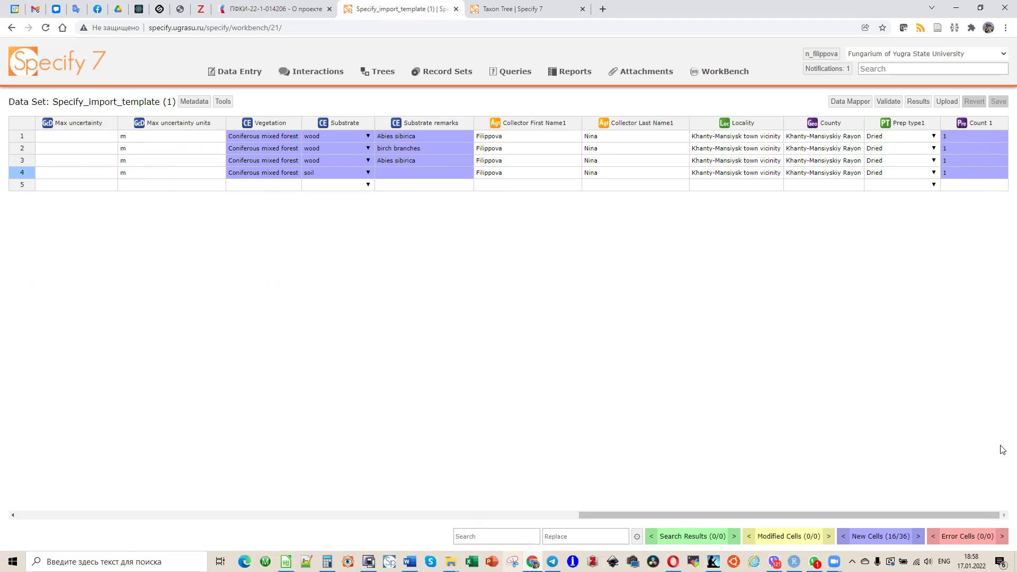
drag(961, 514, 899, 520)
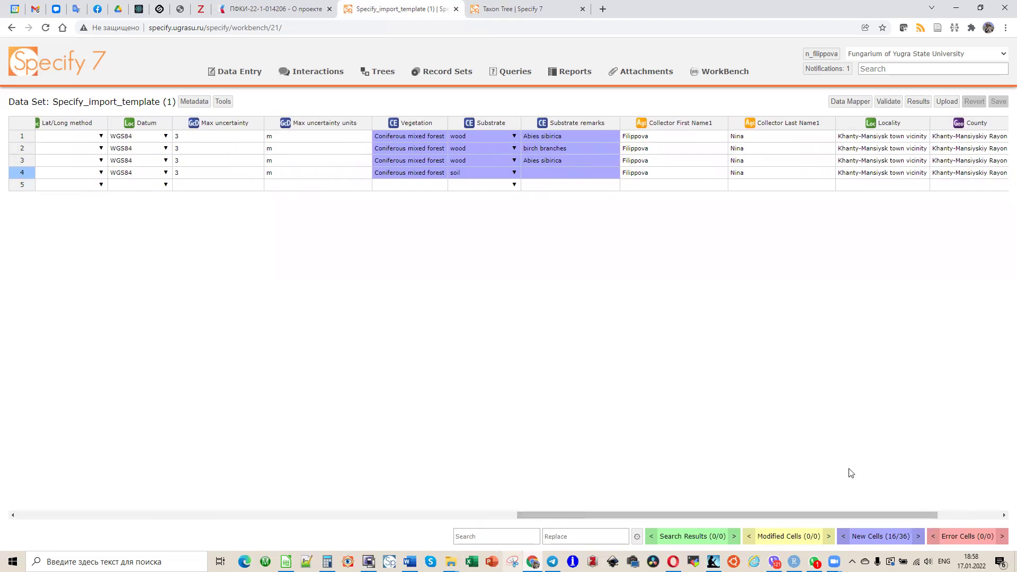
Widen the Vegetation and Substrate columns and choose wood from the value list for row 1's Substrate
drag(726, 513, 688, 522)
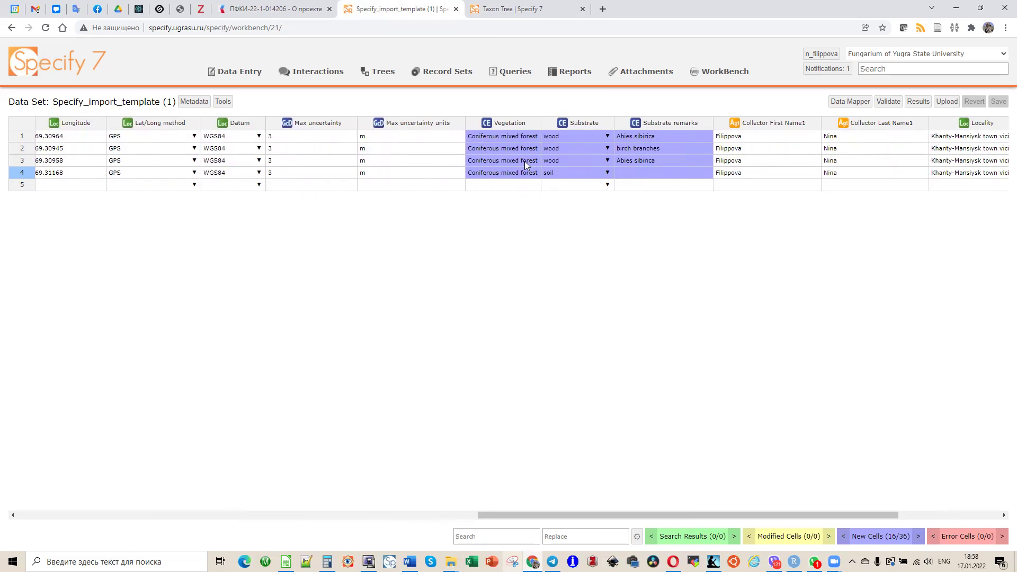
drag(535, 122, 566, 123)
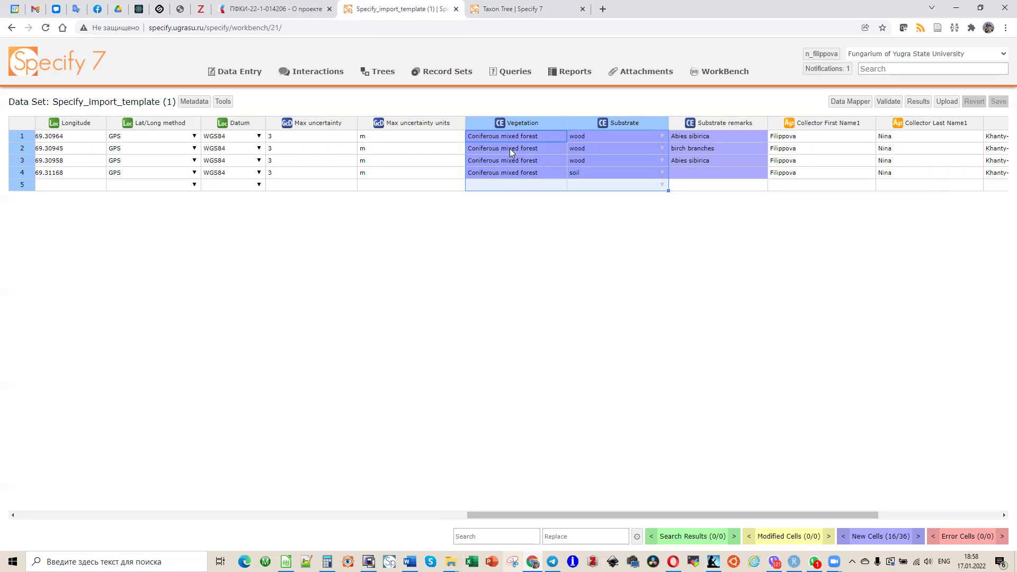
click(628, 136)
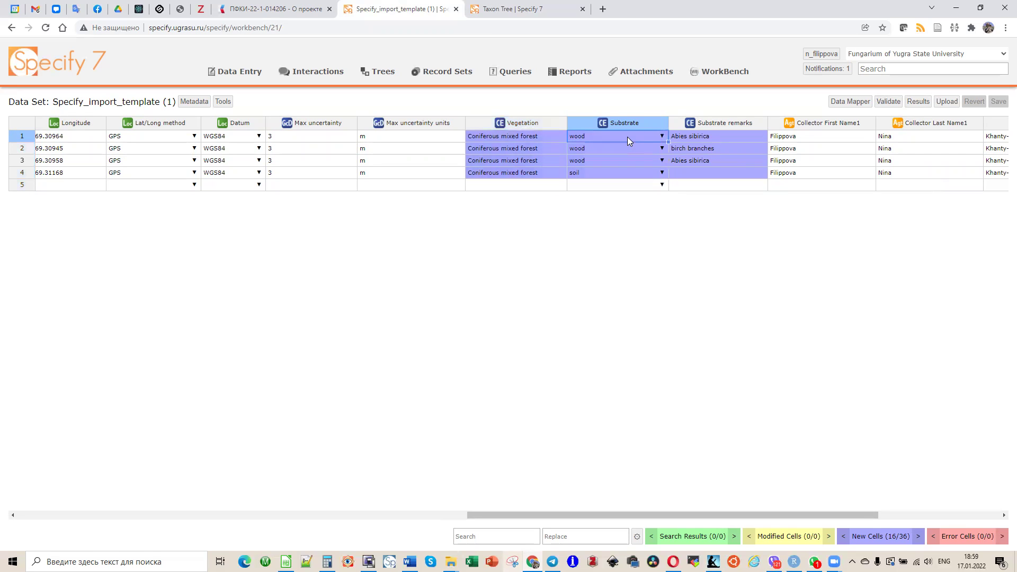
click(663, 137)
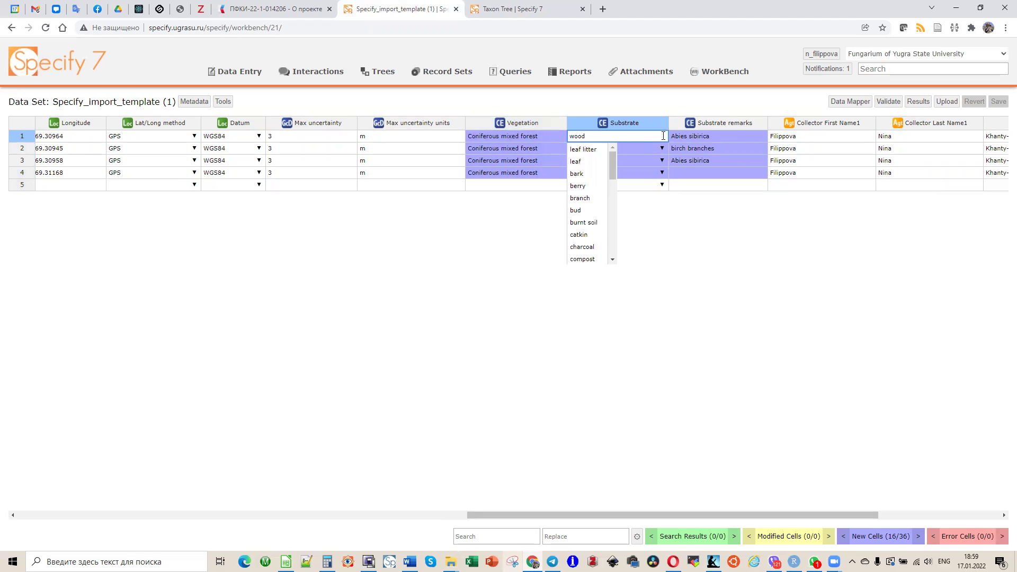
drag(609, 171, 612, 250)
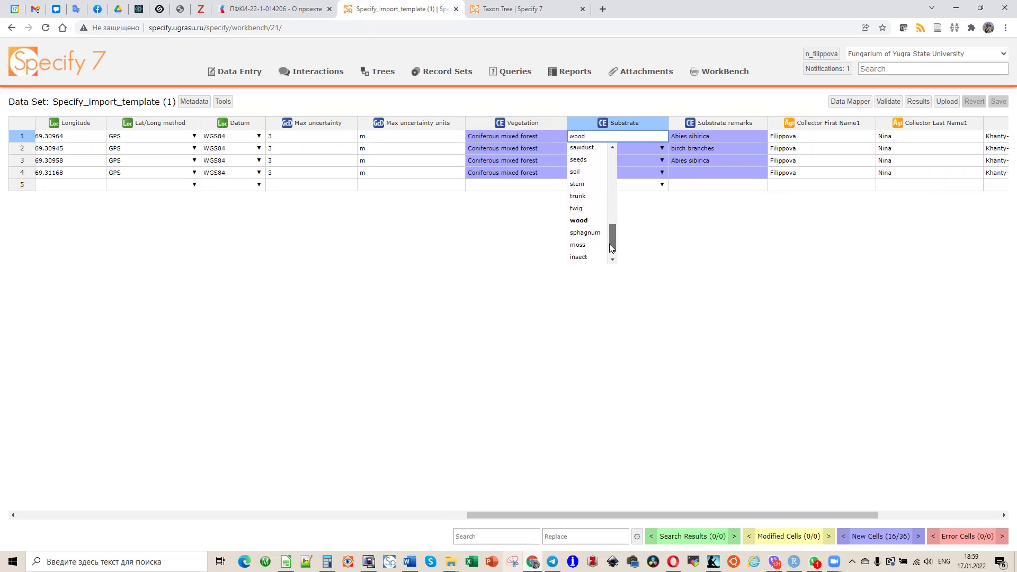
click(578, 218)
Choose Substrate values from the value lists for the remaining records: wood in rows 2 and 3, soil in row 4
click(662, 148)
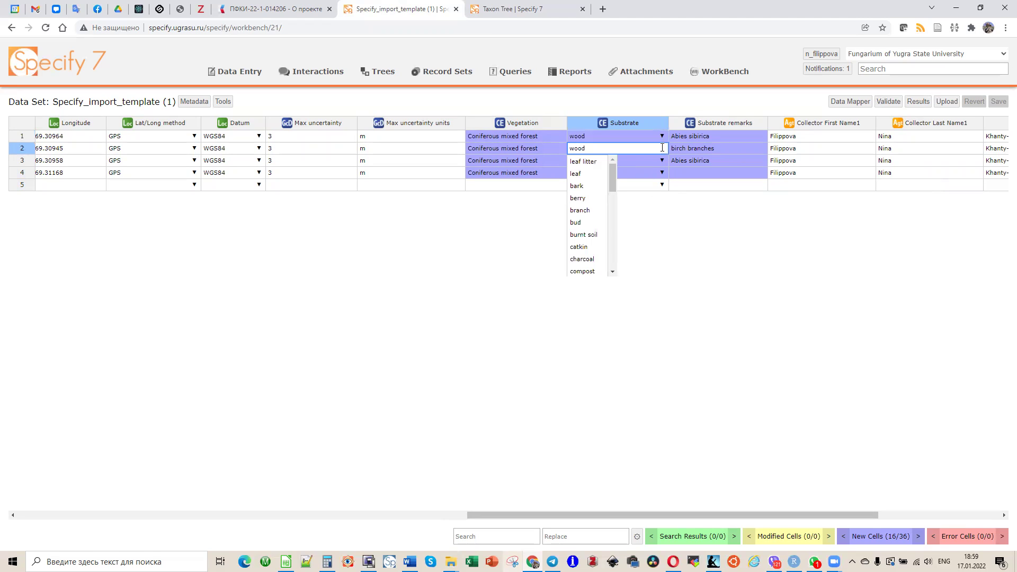
scroll(605, 218, down, 6)
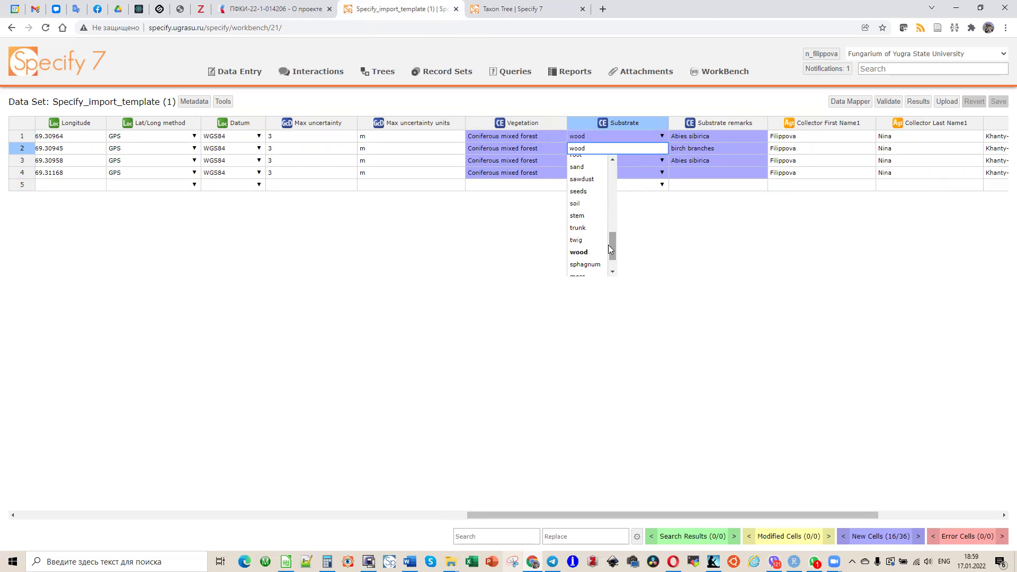
click(608, 247)
click(662, 160)
drag(612, 193, 622, 275)
click(593, 235)
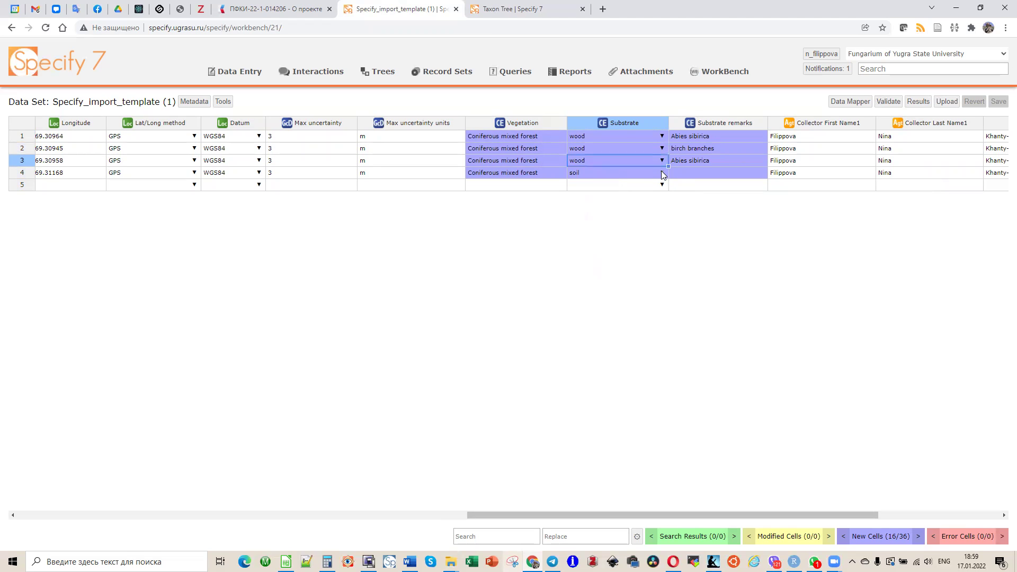
click(661, 170)
drag(614, 210, 589, 260)
click(588, 258)
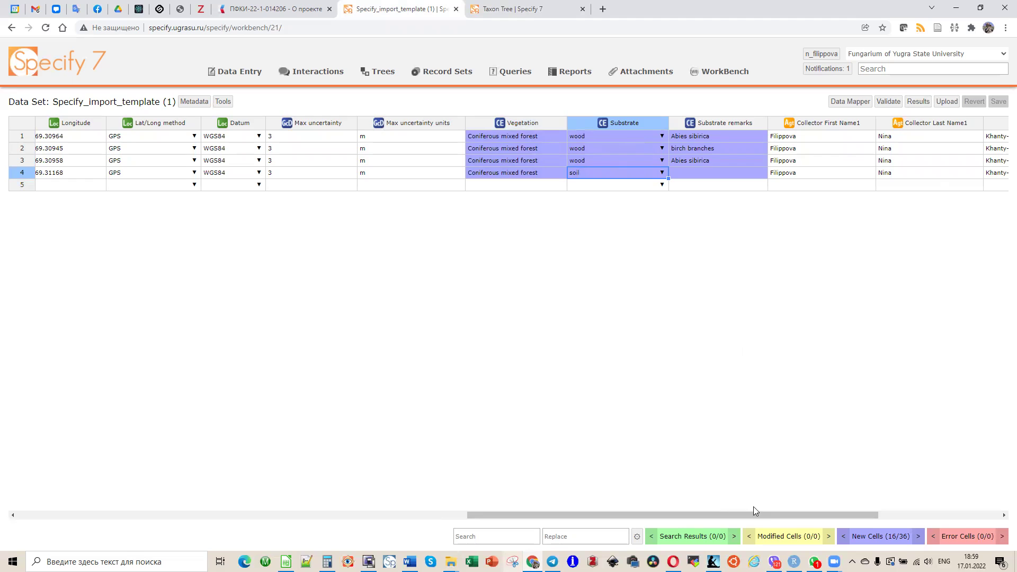
Upload the Specify_import_template (1) data set to the Specify database and dismiss the upload report
drag(766, 519, 906, 519)
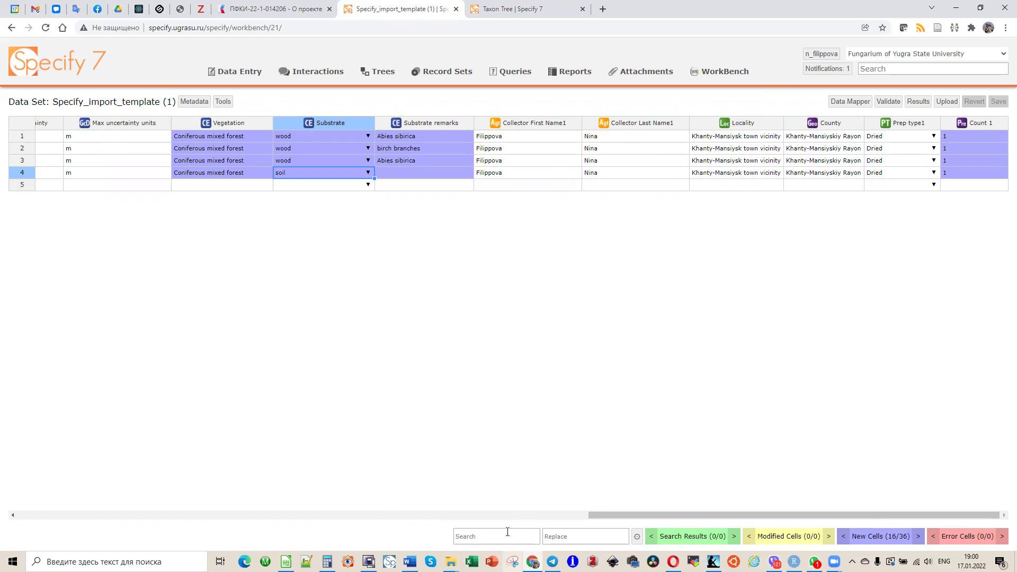
drag(612, 521, 24, 509)
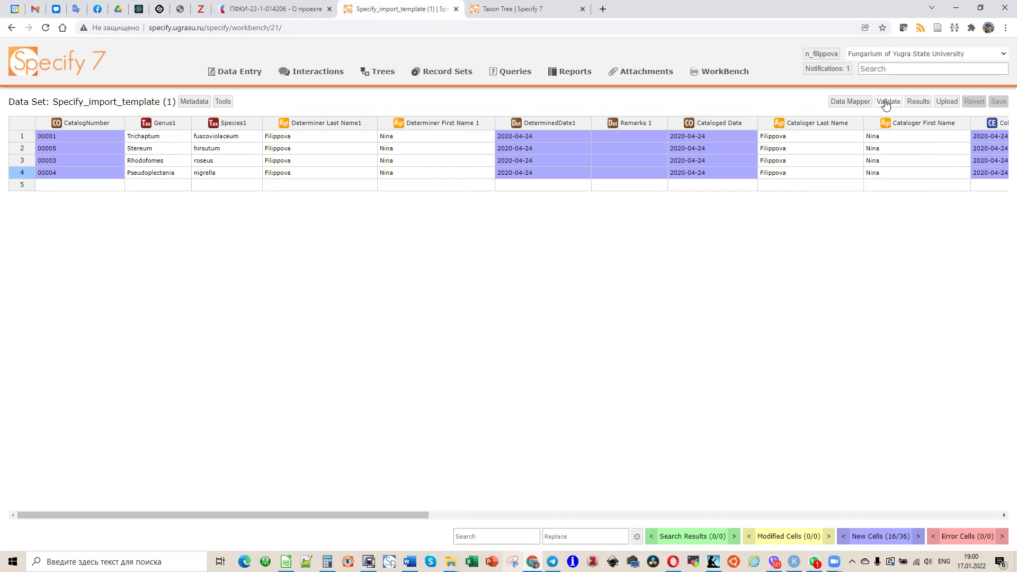
click(947, 102)
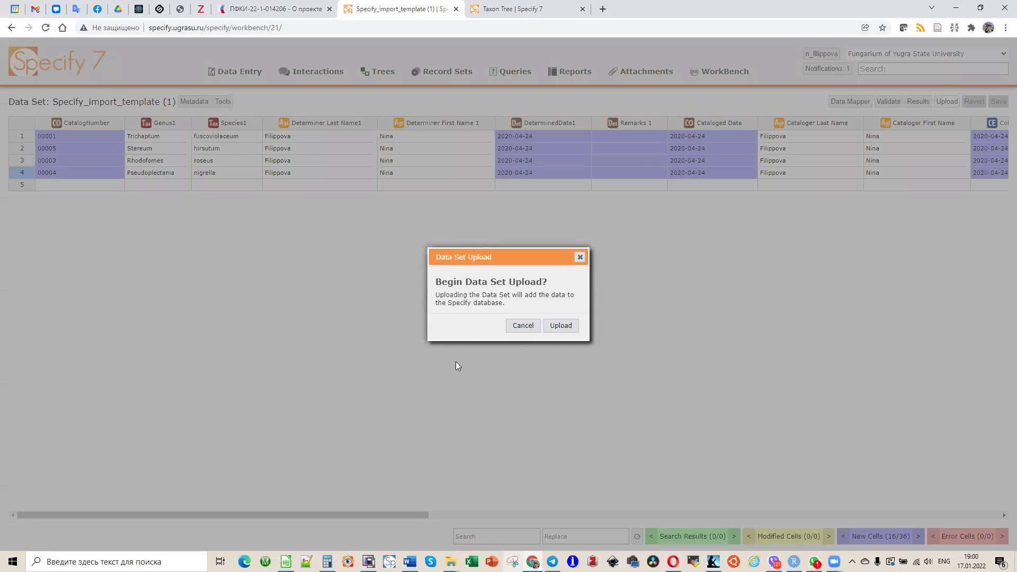
click(562, 327)
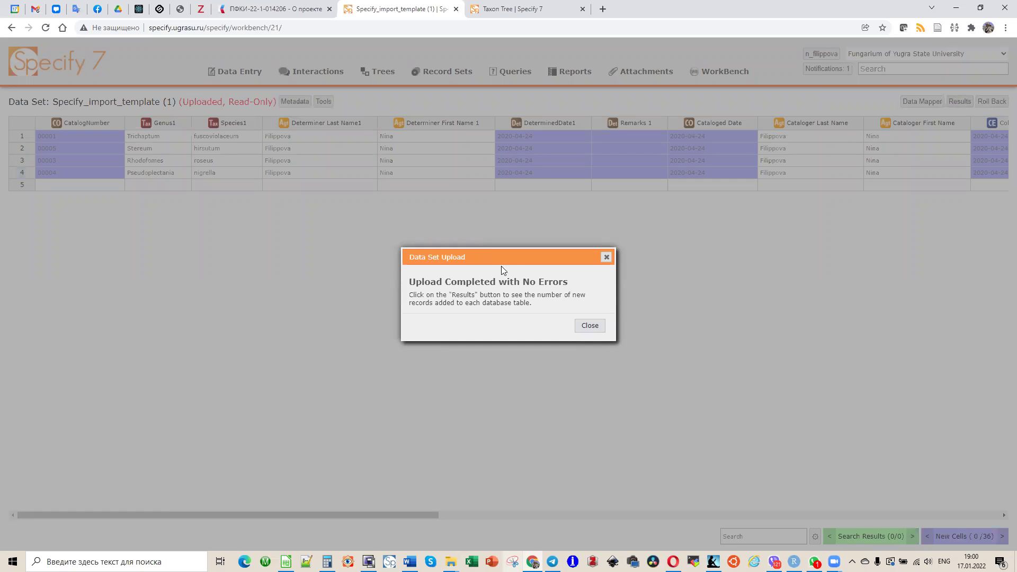
click(606, 258)
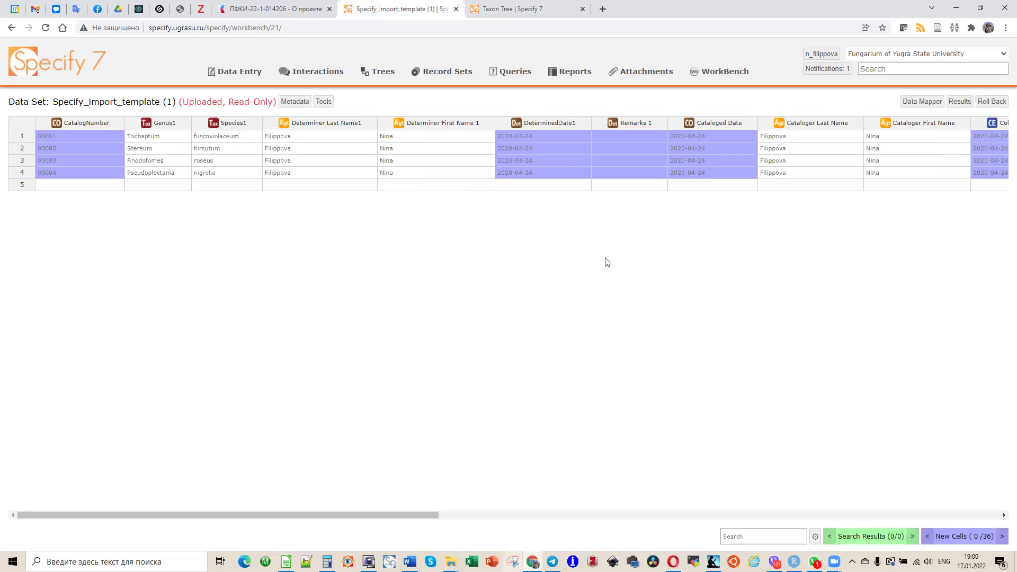
Search for catalog number 00001, open its Collection Object record, and review the imported fields down to the preparations and attachments
click(920, 67)
text(00001)
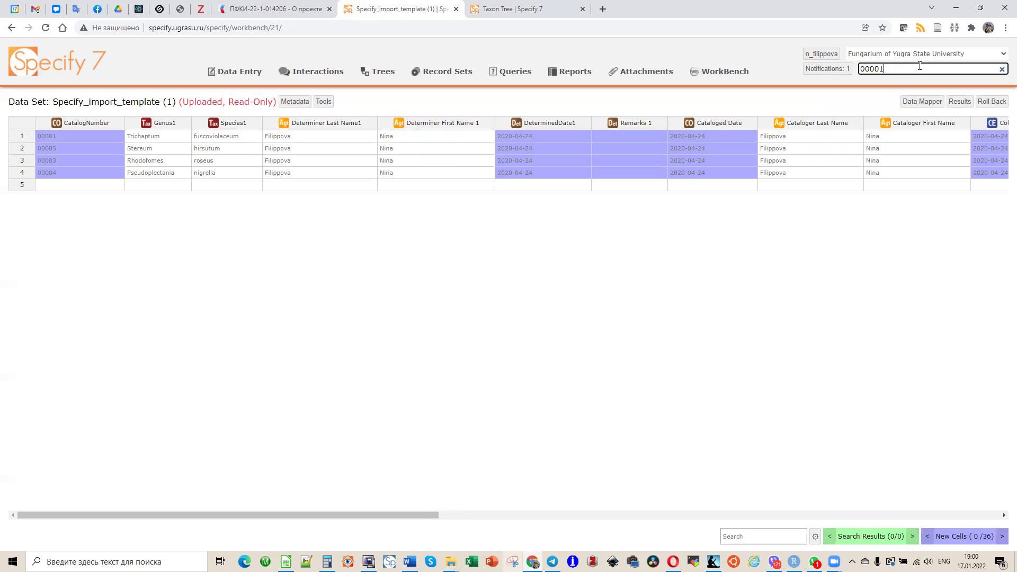
key(Return)
click(27, 154)
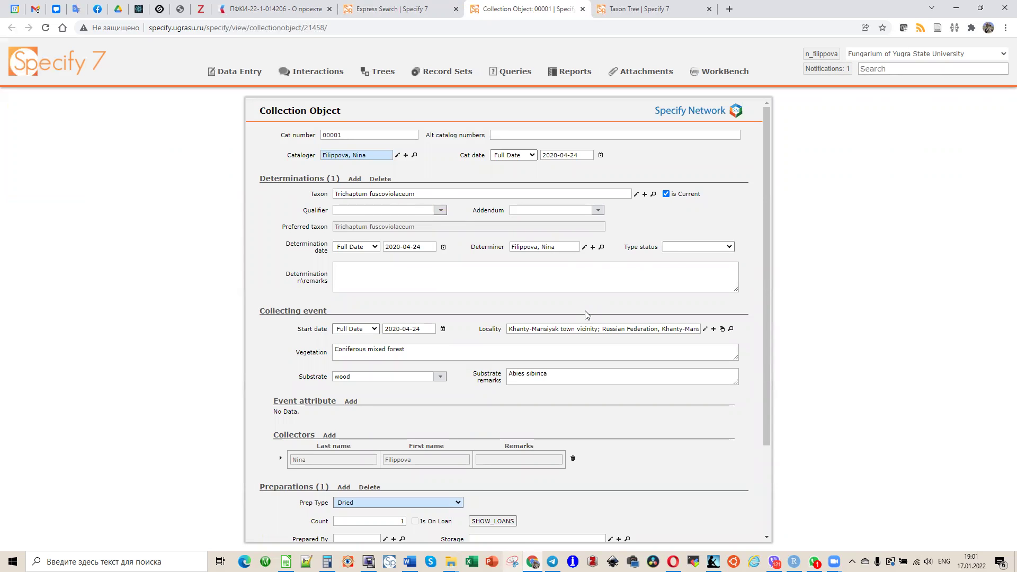
scroll(593, 304, down, 3)
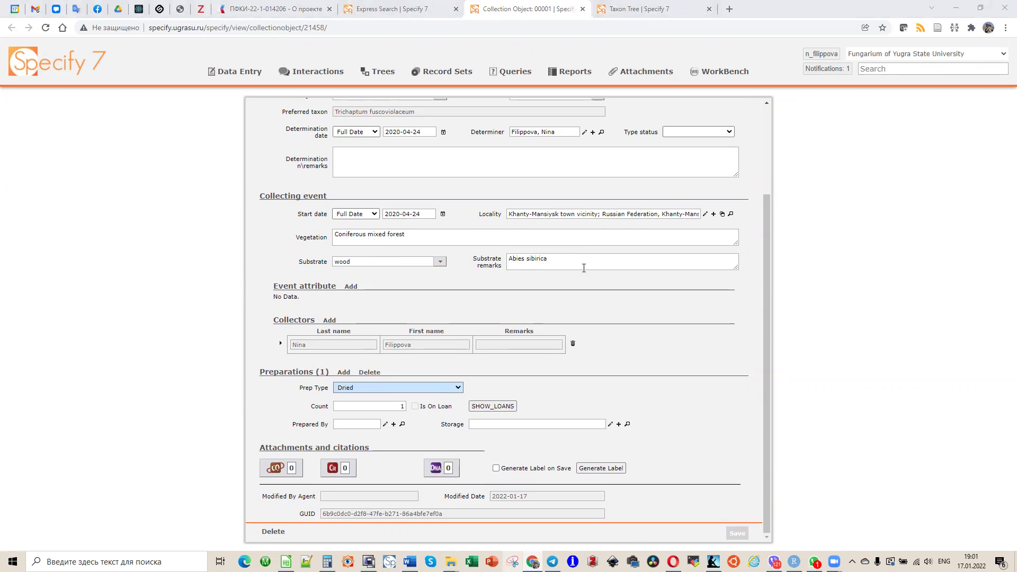
scroll(765, 388, up, 3)
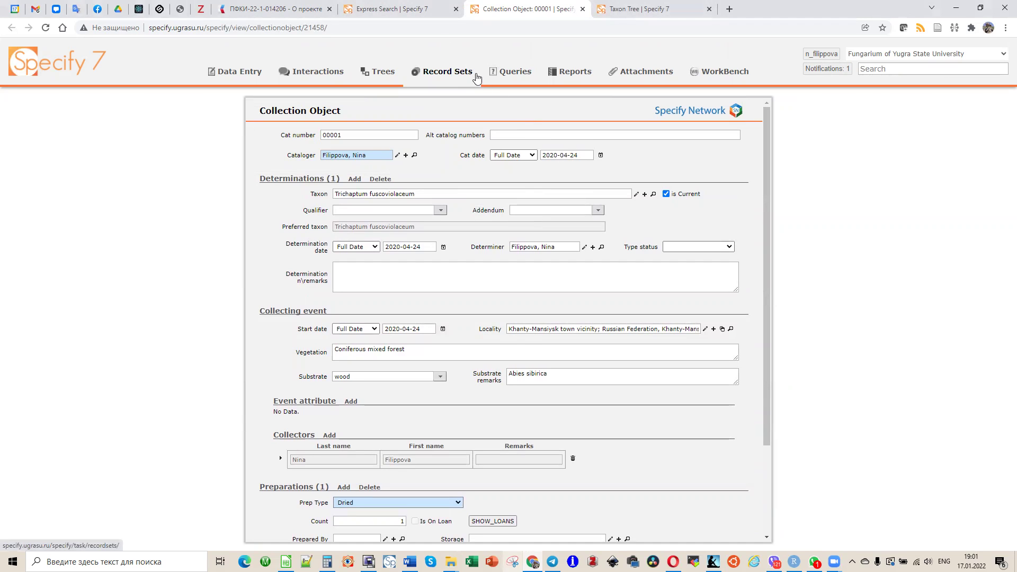
Leave the opened record and reopen the Specify_import_template (1) data set from the WorkBench data sets
click(395, 12)
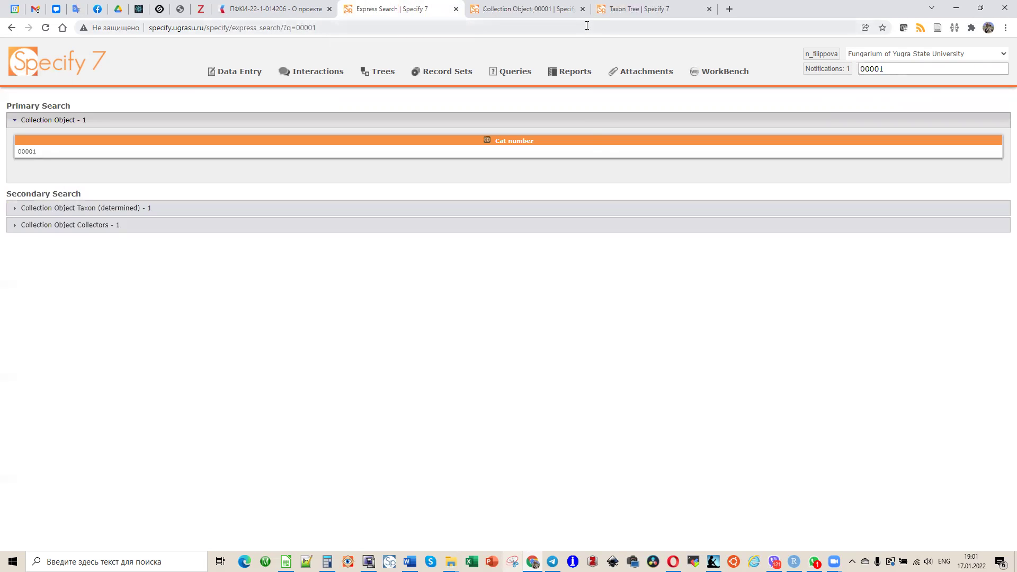
click(619, 15)
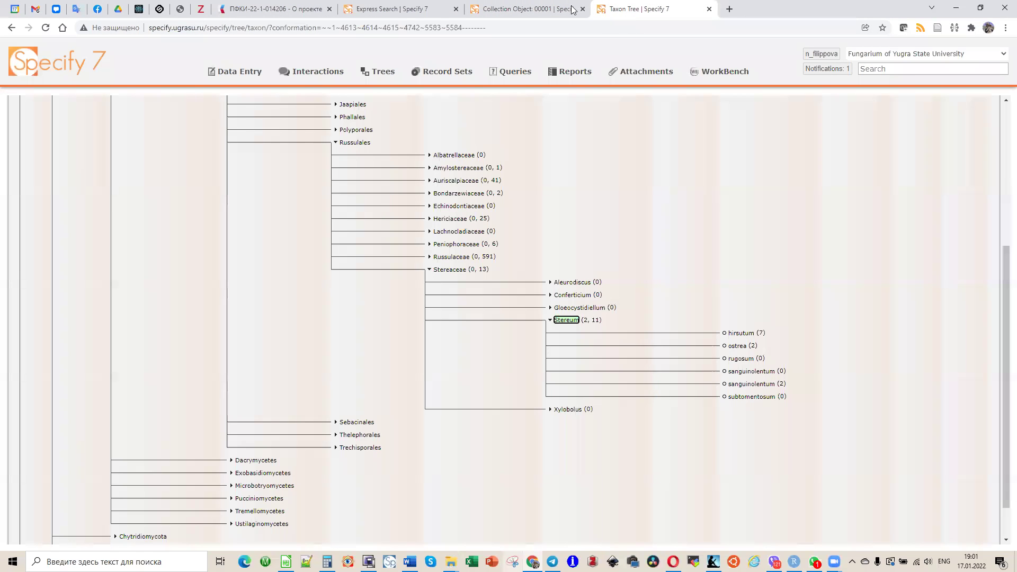
click(524, 9)
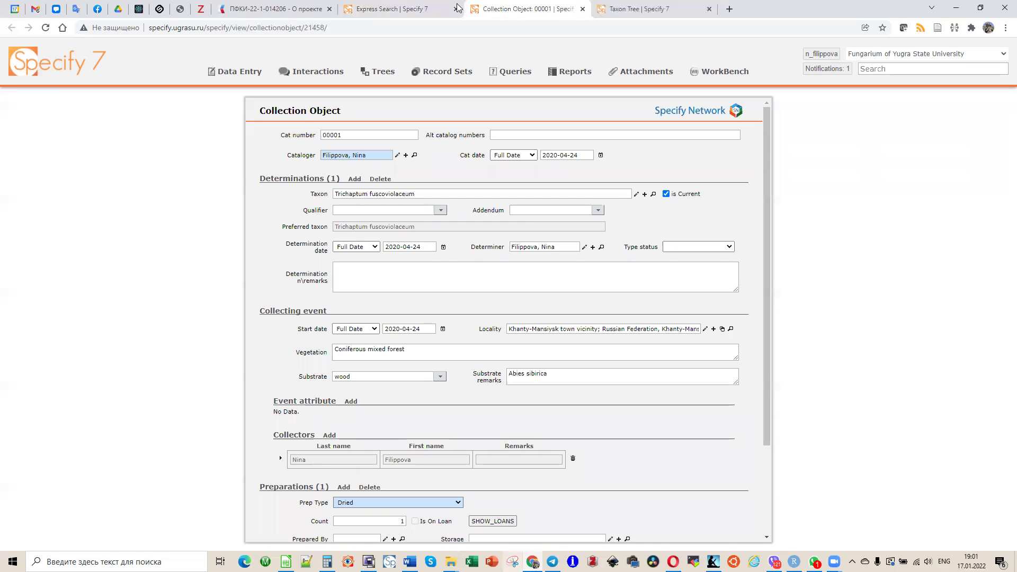
click(416, 9)
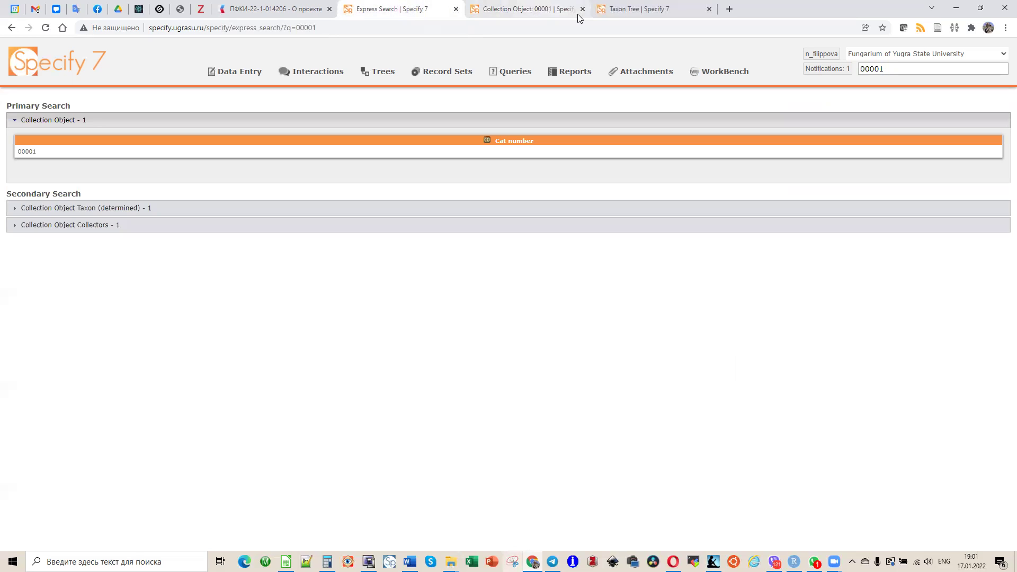
click(630, 12)
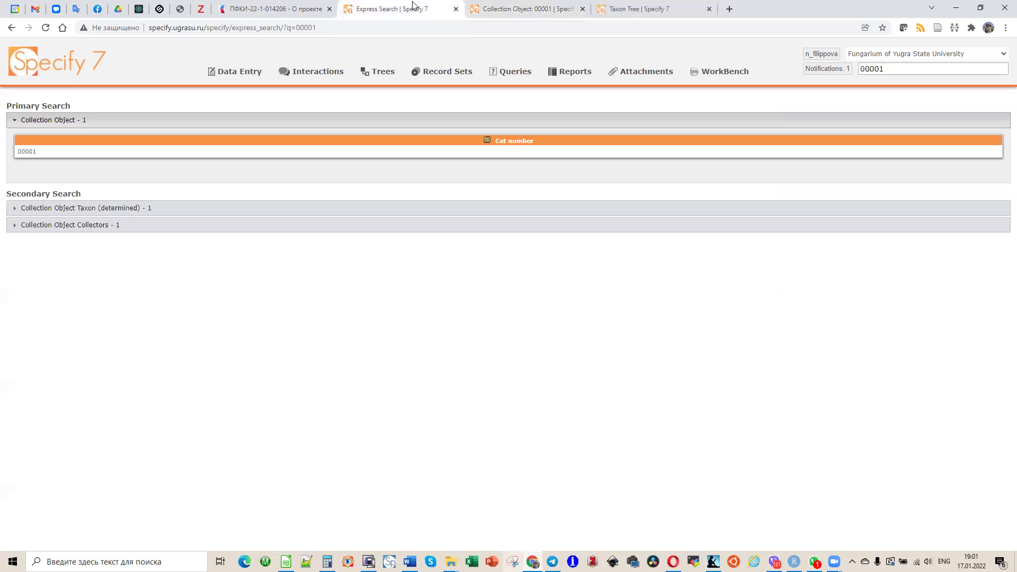
click(416, 9)
click(721, 73)
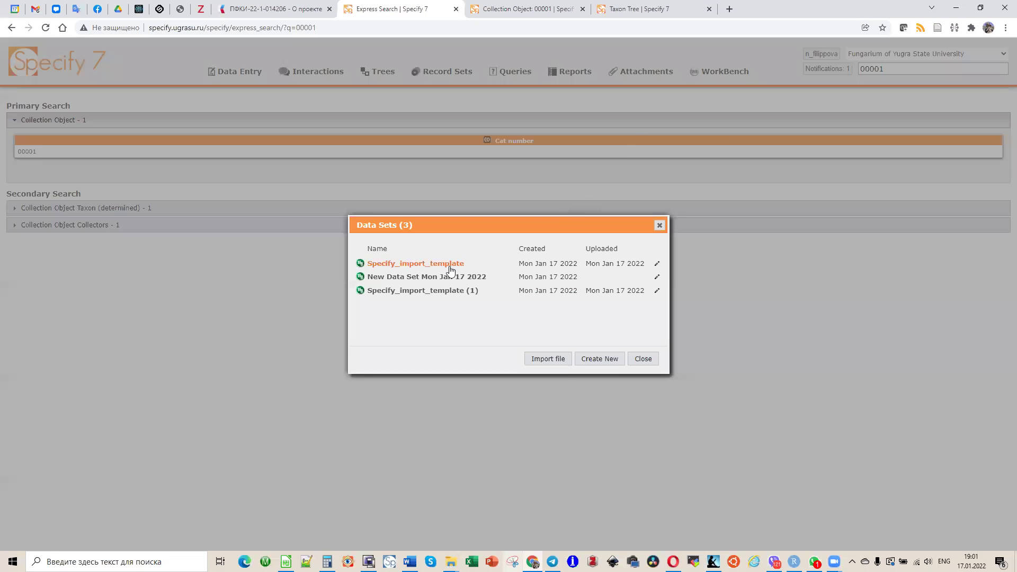
click(422, 291)
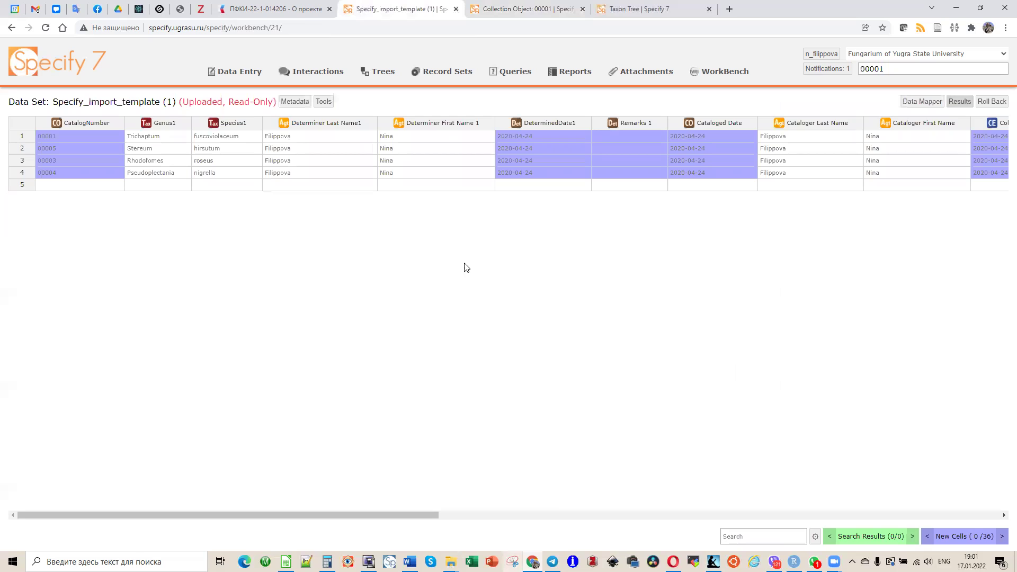